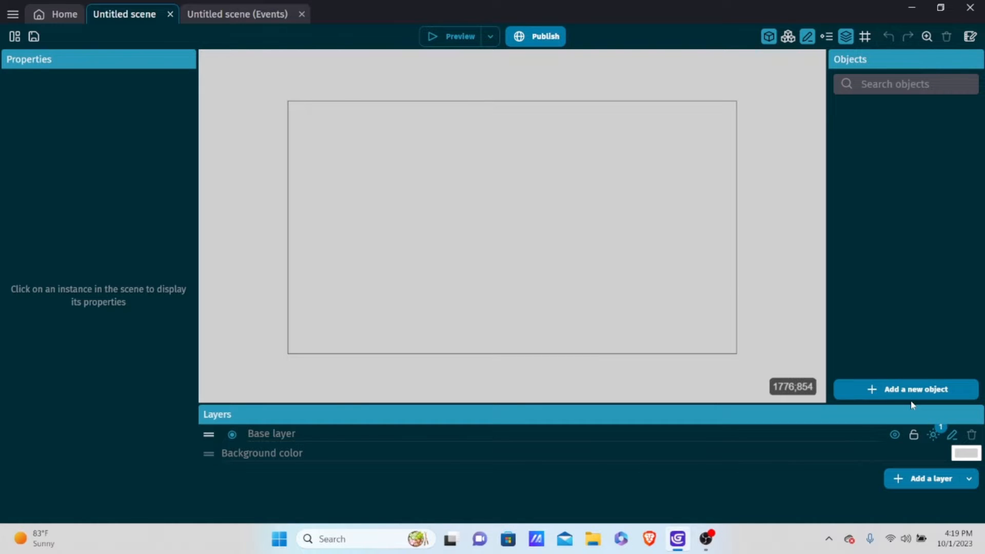
- Add a new 3D Box object from scratch and name it Red
left_click(914, 396)
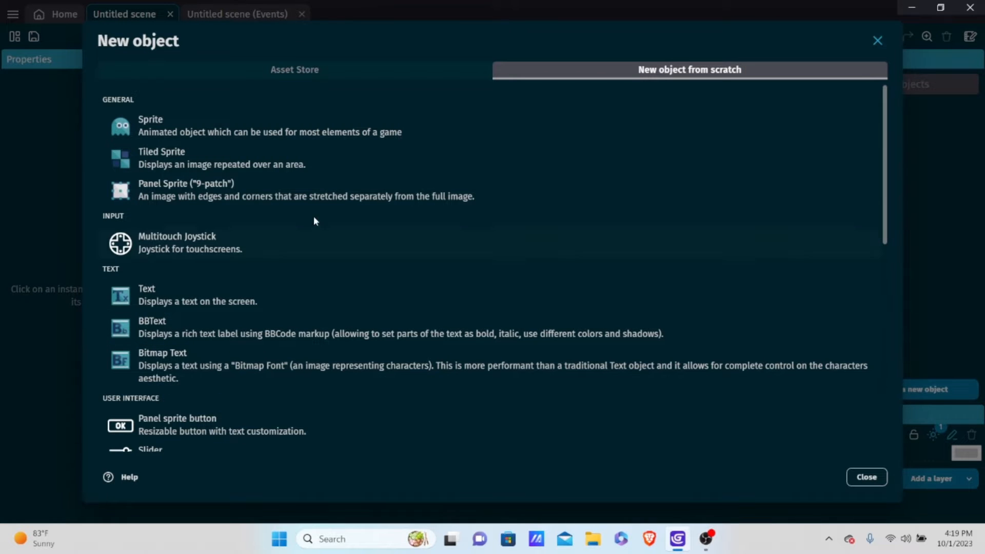
scroll(294, 277, "down", 9)
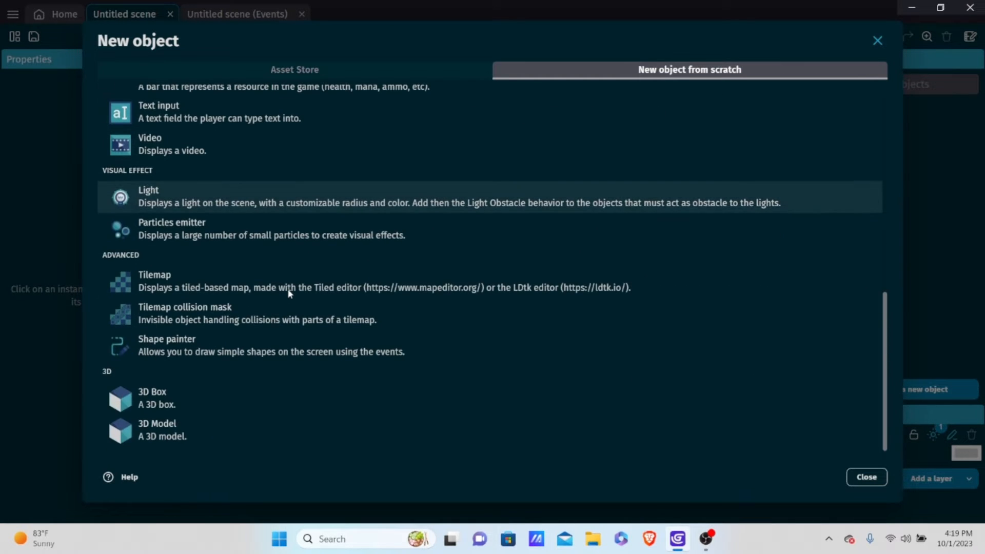
left_click(193, 402)
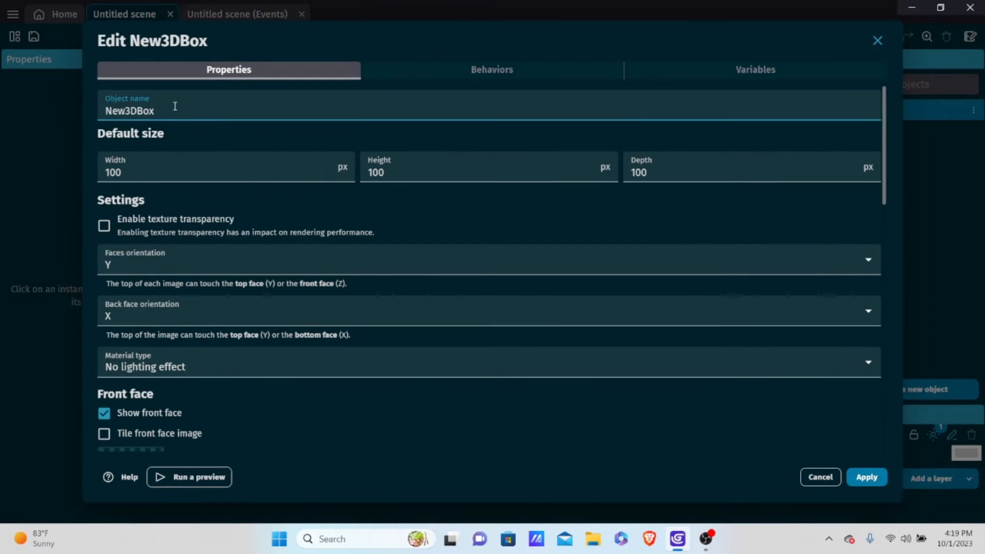
left_click_drag(174, 107, 0, 88)
key("BackSpace")
type("Red")
- Set the front face image to Red Cube.png from Pictures > Game Sprites > Test Sprites for Tutorials, copying it into the project folder
scroll(254, 154, "down", 3)
left_click(202, 300)
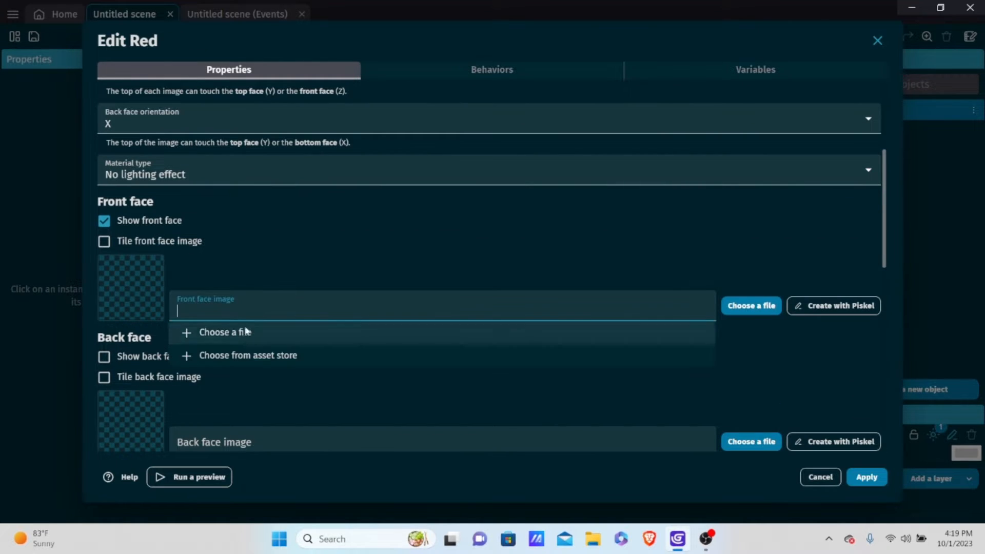
left_click(245, 330)
scroll(414, 243, "down", 2)
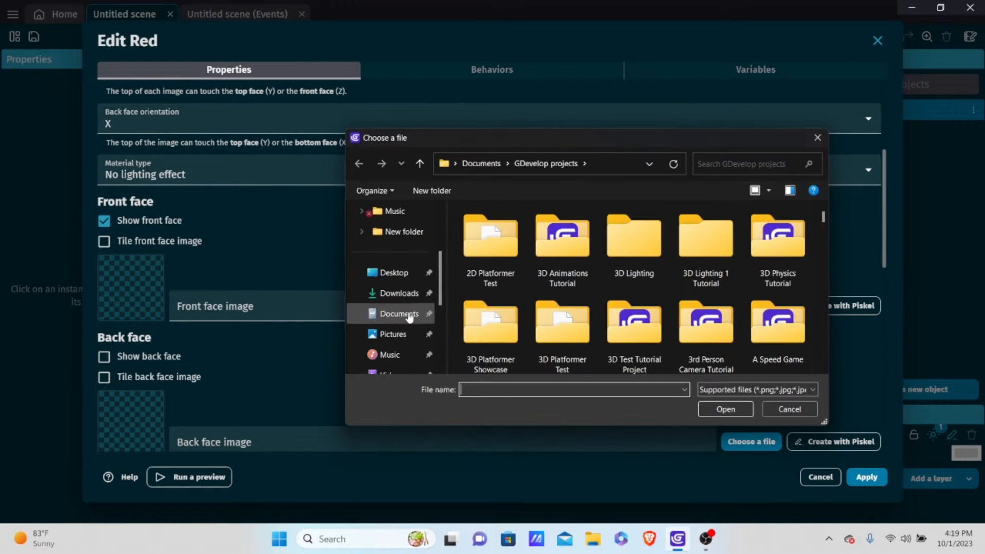
left_click(393, 335)
scroll(729, 259, "down", 1)
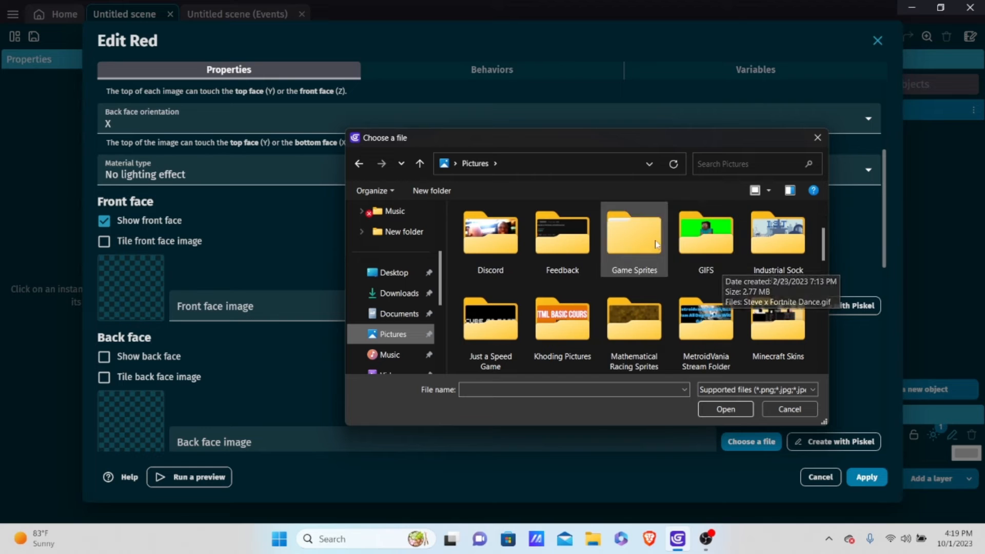
double_click(635, 236)
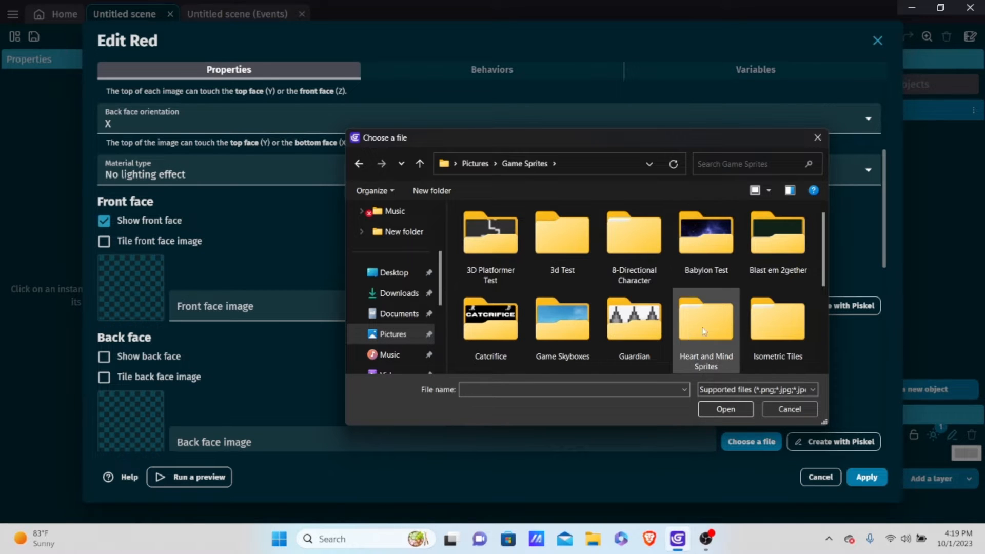
scroll(620, 303, "down", 2)
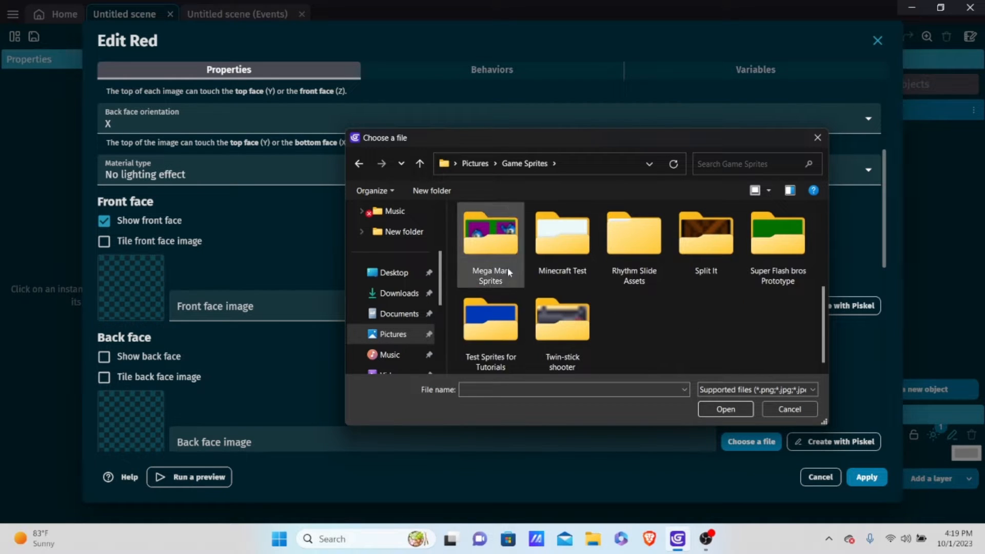
double_click(482, 336)
left_click(695, 344)
double_click(695, 344)
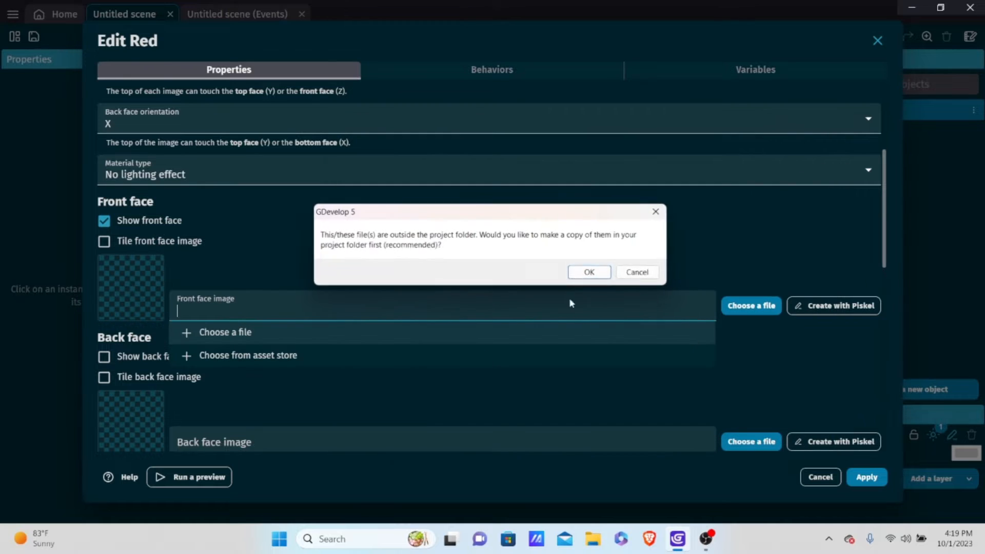
left_click(588, 270)
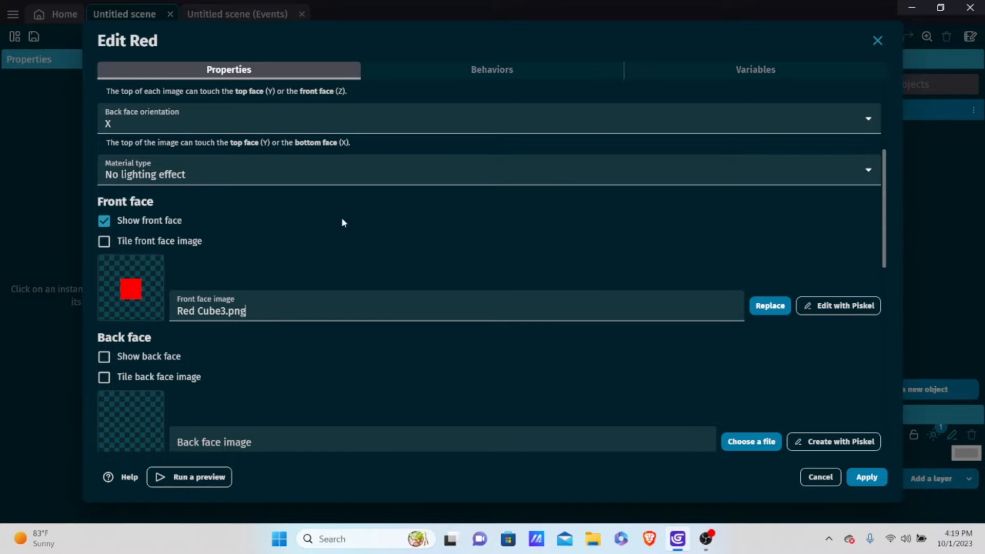
- Assign Red Cube3.png as the image of the Red box's back and left faces
scroll(532, 226, "down", 3)
scroll(277, 303, "down", 10)
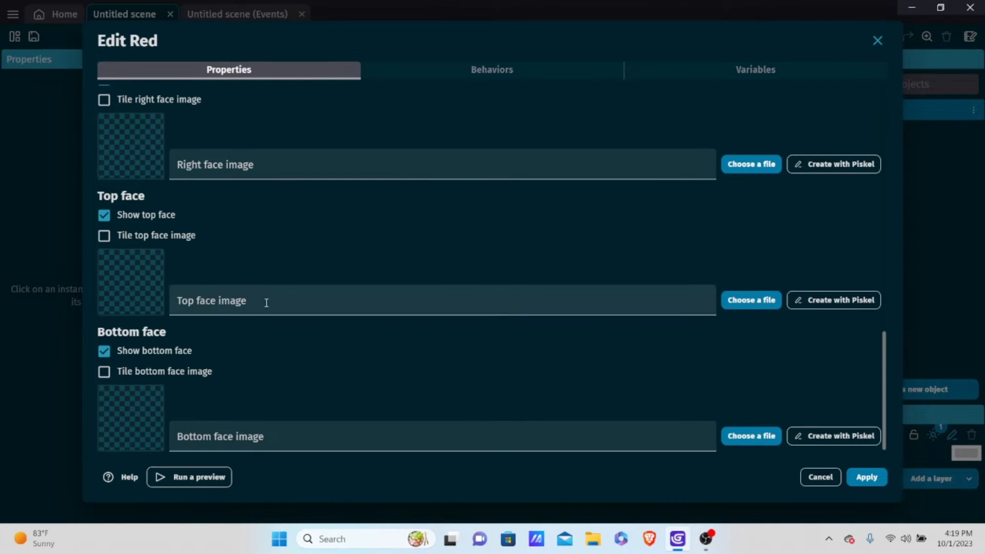
scroll(148, 353, "up", 6)
scroll(151, 349, "up", 9)
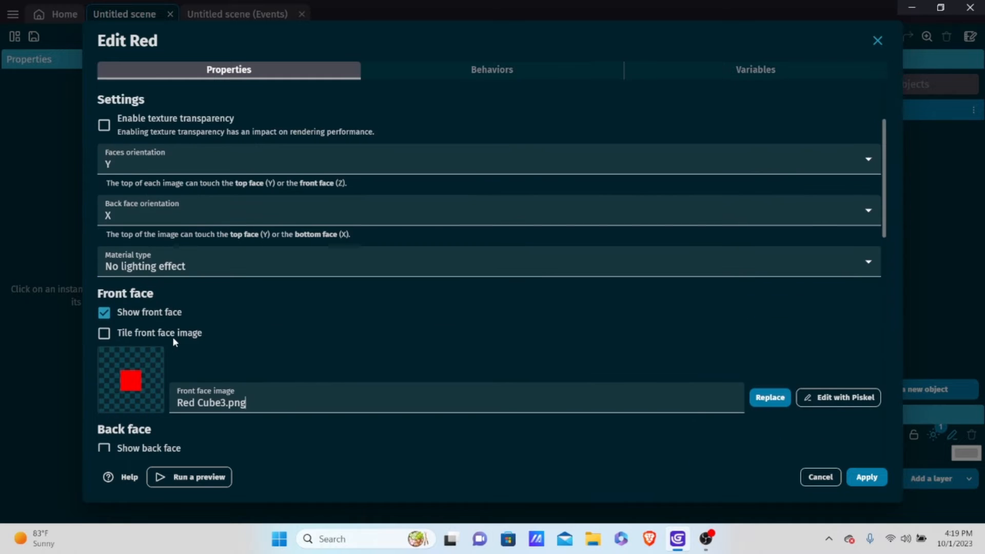
scroll(180, 331, "down", 6)
scroll(222, 313, "up", 5)
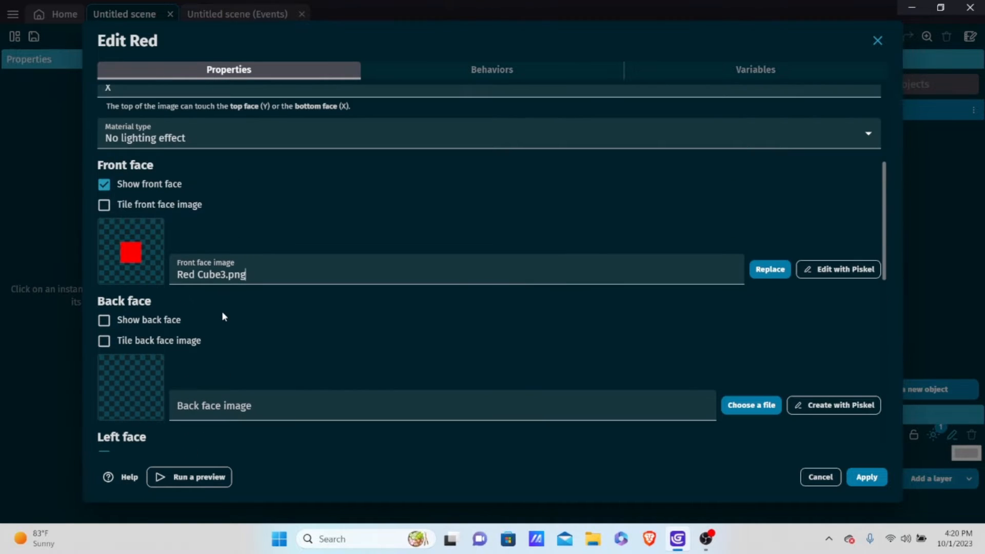
scroll(224, 312, "down", 8)
left_click(253, 212)
left_click(248, 290)
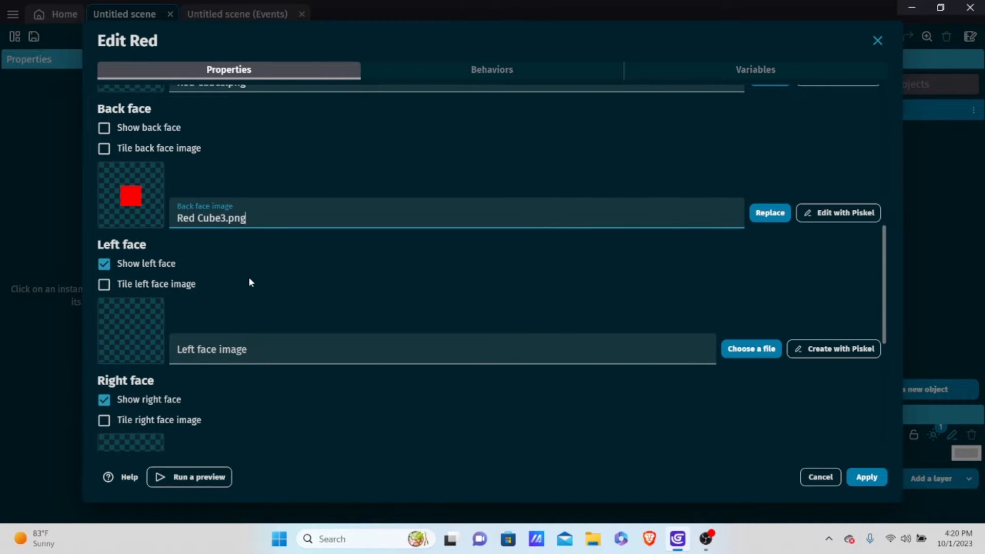
scroll(248, 281, "down", 2)
left_click(248, 284)
left_click(240, 364)
- Assign Red Cube3.png as the image of the Red box's right, top and bottom faces
scroll(242, 356, "down", 3)
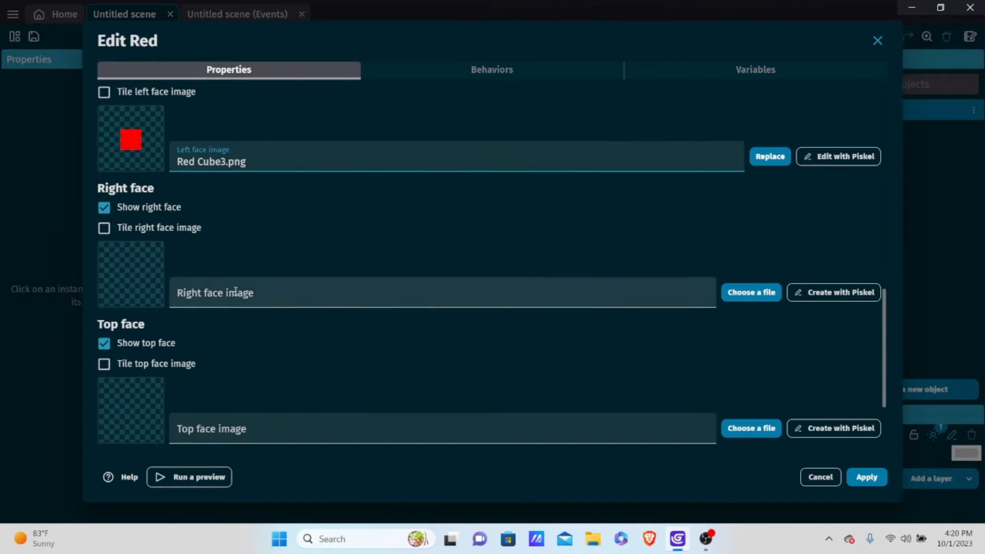
left_click(241, 296)
left_click(245, 371)
scroll(243, 328, "down", 3)
left_click(244, 300)
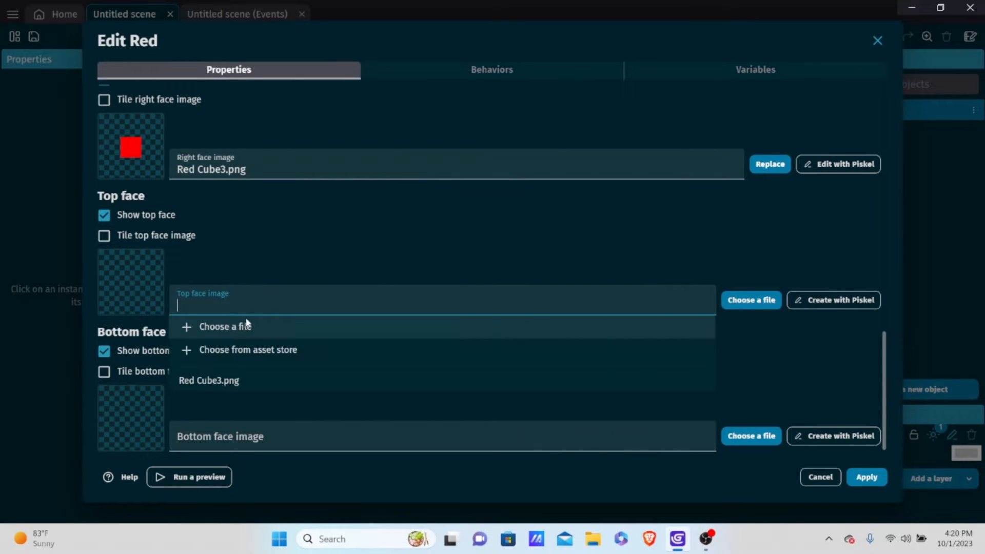
left_click(248, 375)
left_click(250, 436)
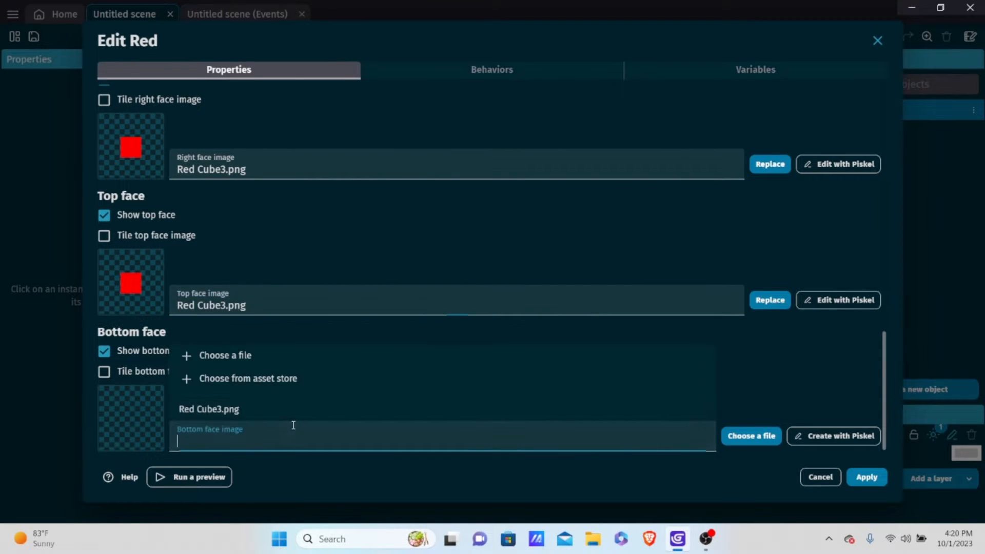
left_click(250, 409)
- Apply the Red box settings and place an instance near the scene's centre at about X 580, Y 261
scroll(300, 383, "up", 10)
left_click(866, 477)
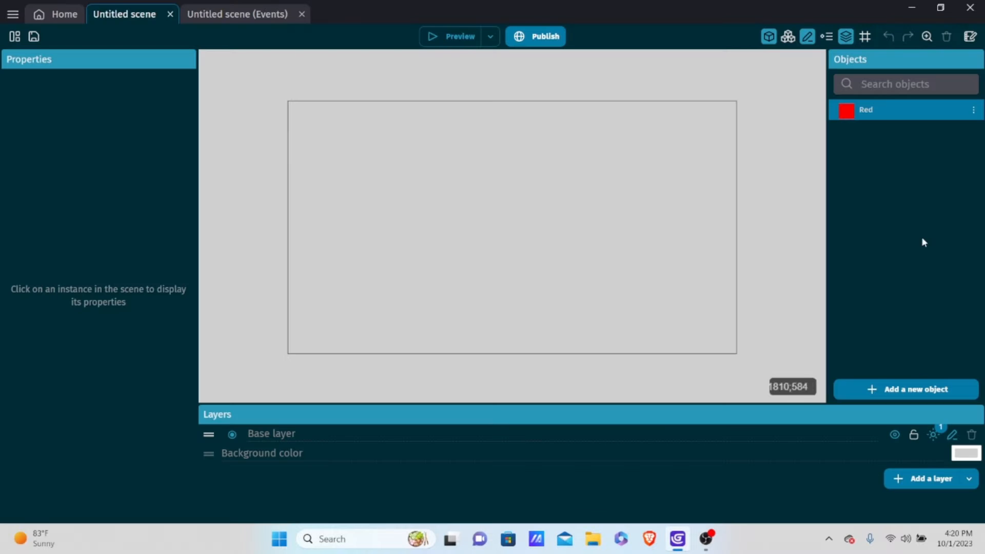
left_click_drag(873, 110, 512, 204)
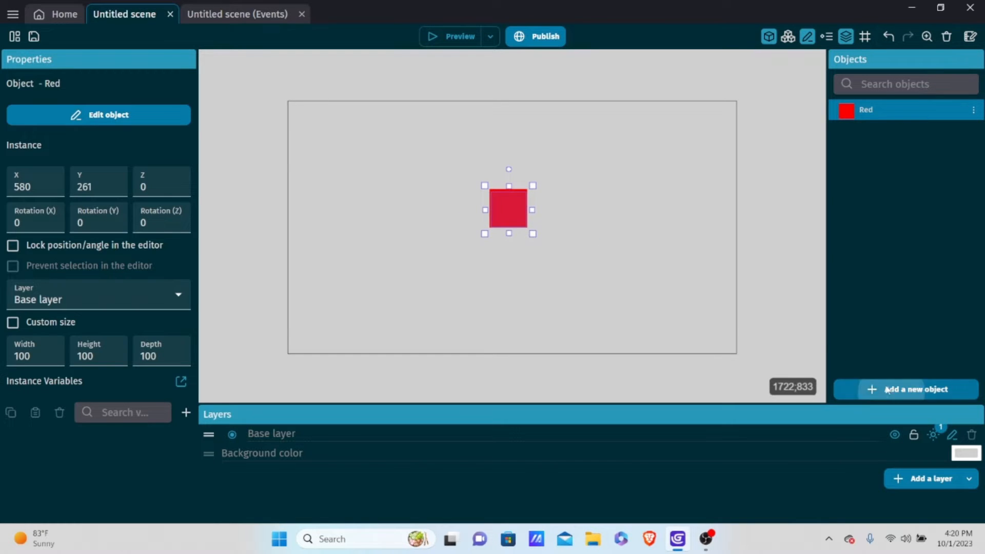
- Add another 3D Box object from scratch and name it Ground
left_click(907, 389)
scroll(360, 179, "down", 2)
scroll(325, 222, "down", 6)
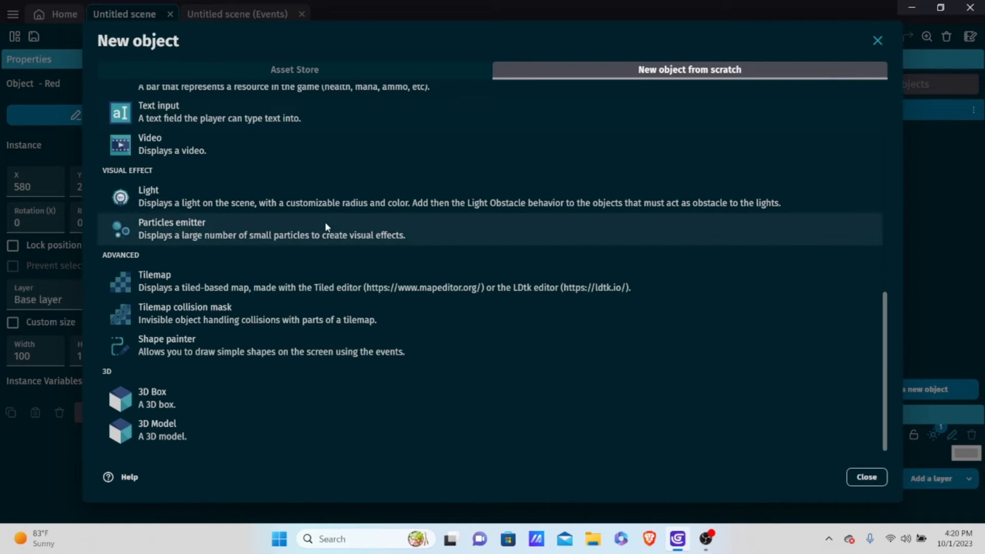
left_click(269, 402)
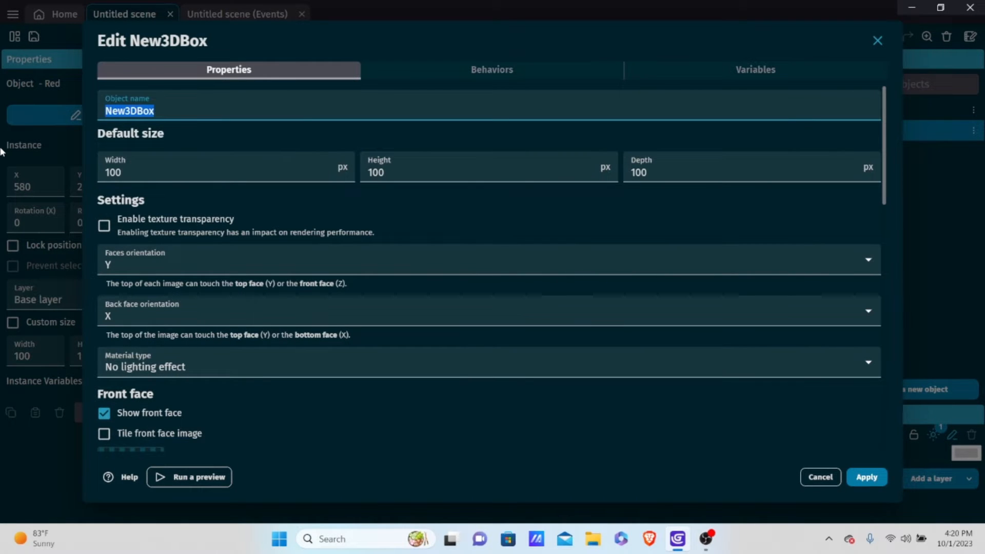
type("g")
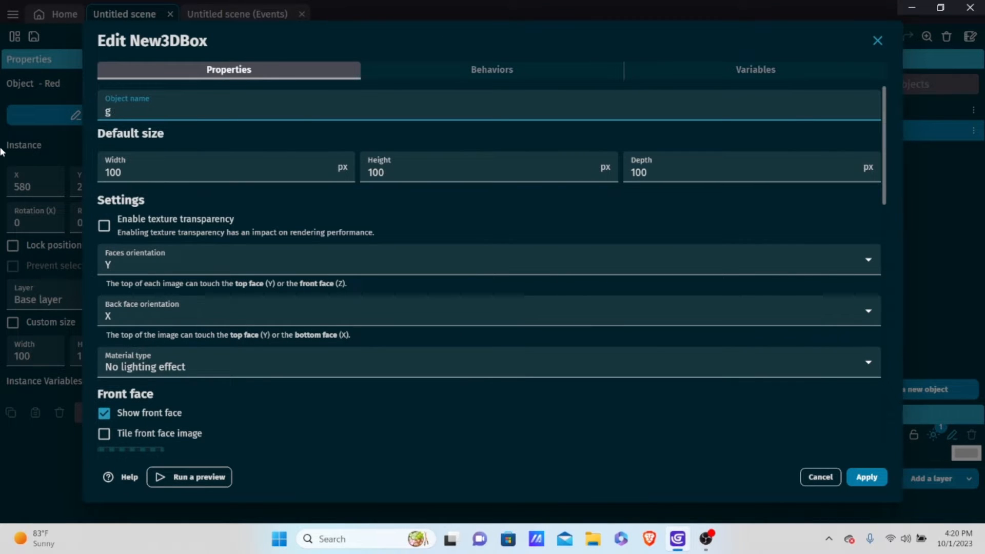
key("BackSpace")
type("Ground")
- Set the Ground box's front face image to Green Ground.png, copying the file into the project folder
scroll(341, 282, "down", 3)
left_click(292, 311)
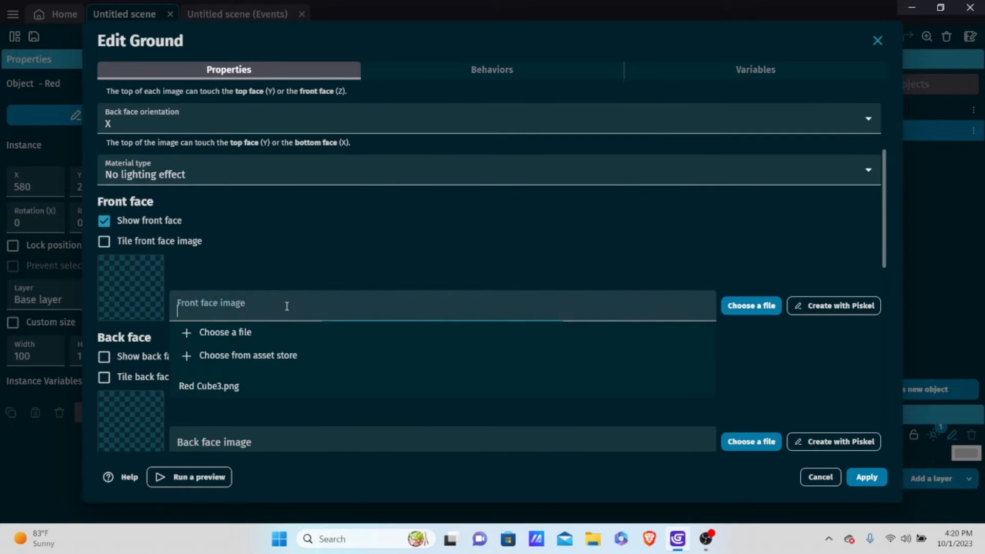
left_click(287, 331)
double_click(563, 333)
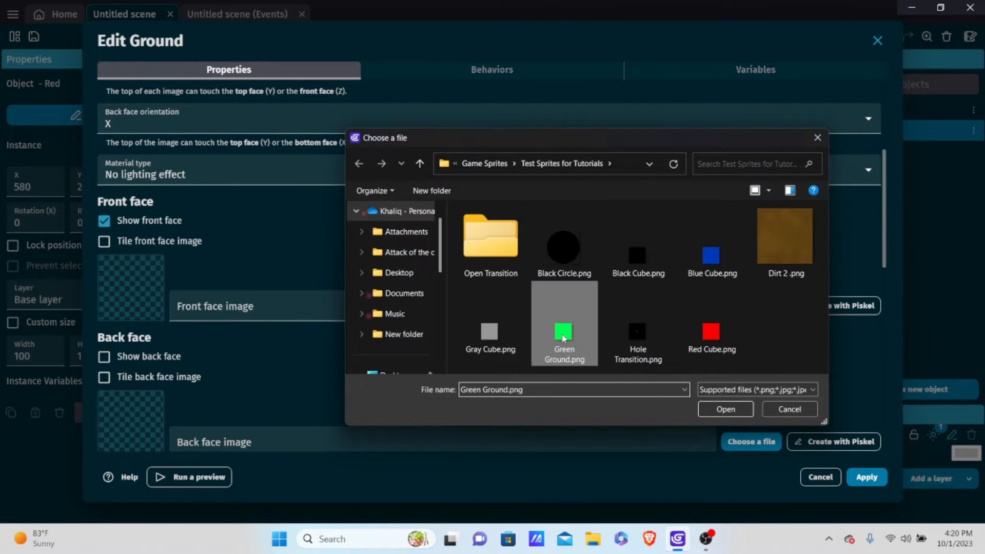
left_click(576, 276)
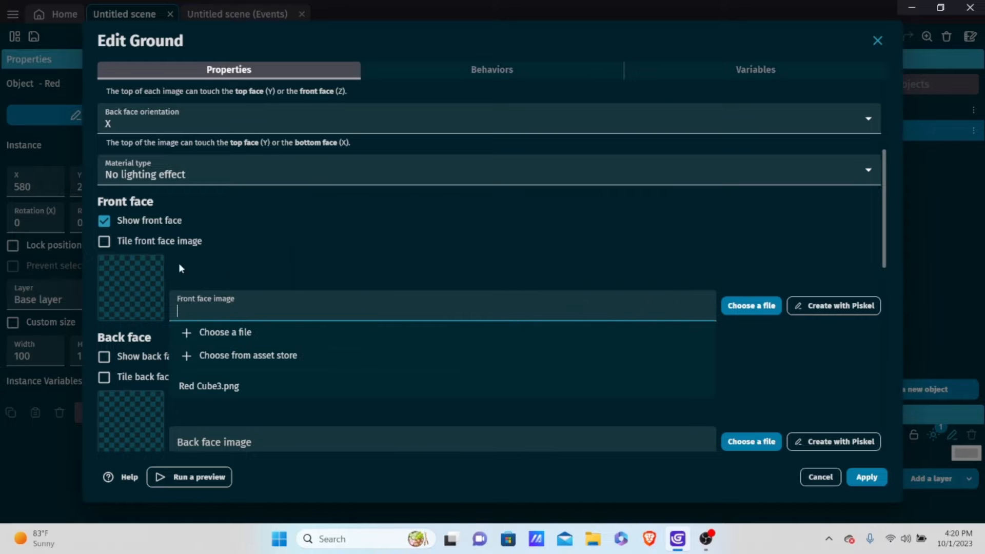
- Enable the Ground box's back face and assign Green Ground2.png as its image
scroll(149, 333, "down", 2)
left_click(134, 291)
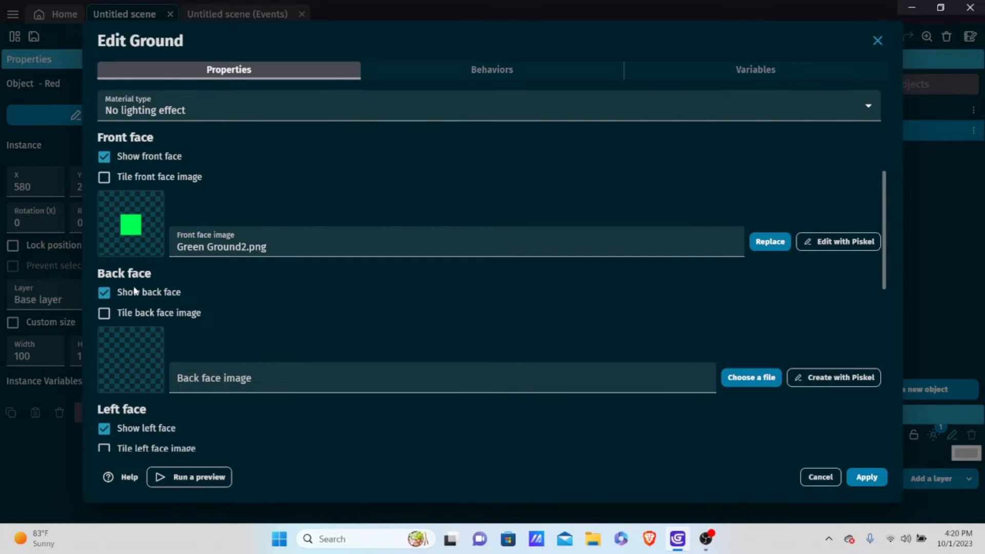
scroll(131, 308, "down", 3)
scroll(154, 328, "down", 5)
scroll(153, 329, "up", 6)
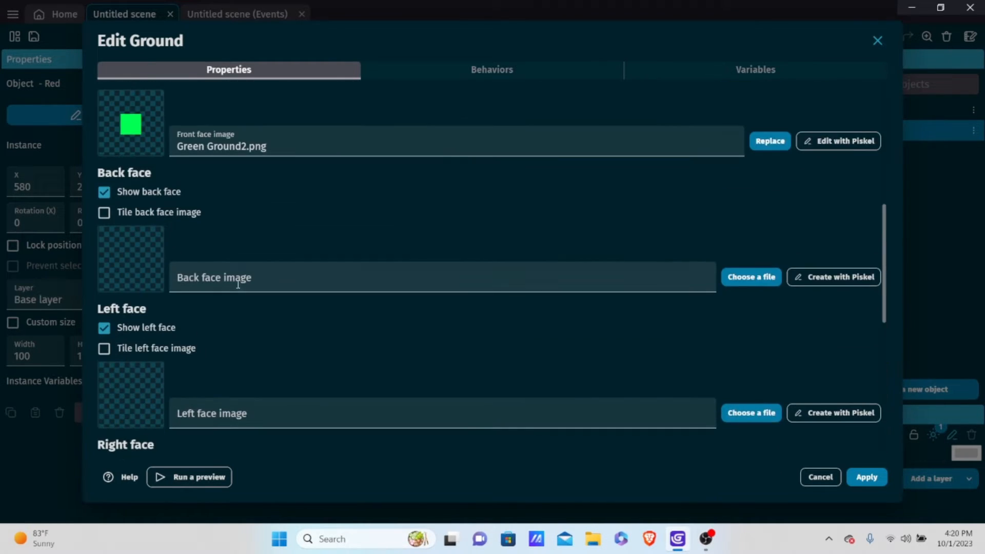
left_click(243, 282)
left_click(238, 379)
- Assign Green Ground2.png as the image of the Ground box's left and right faces
scroll(251, 333, "down", 2)
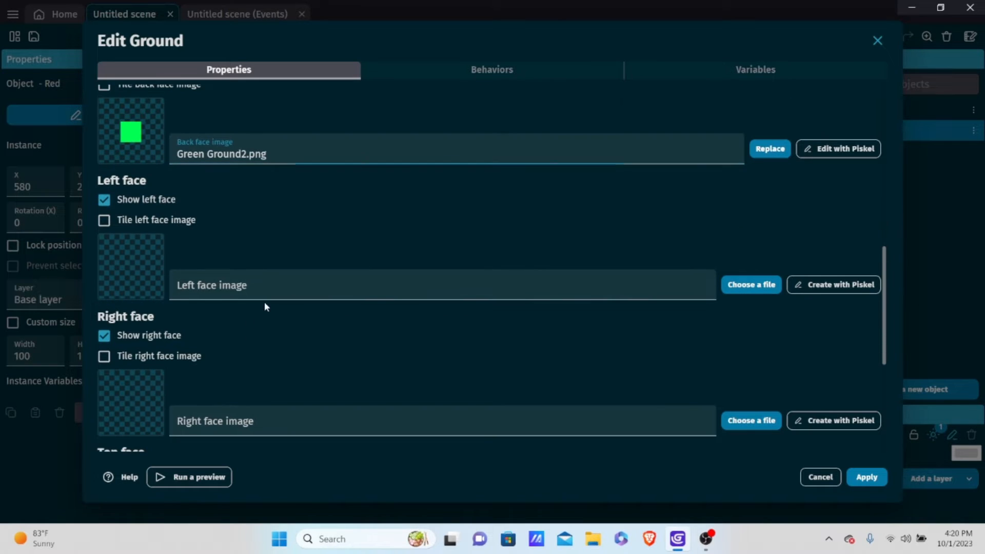
left_click(264, 295)
scroll(254, 379, "down", 2)
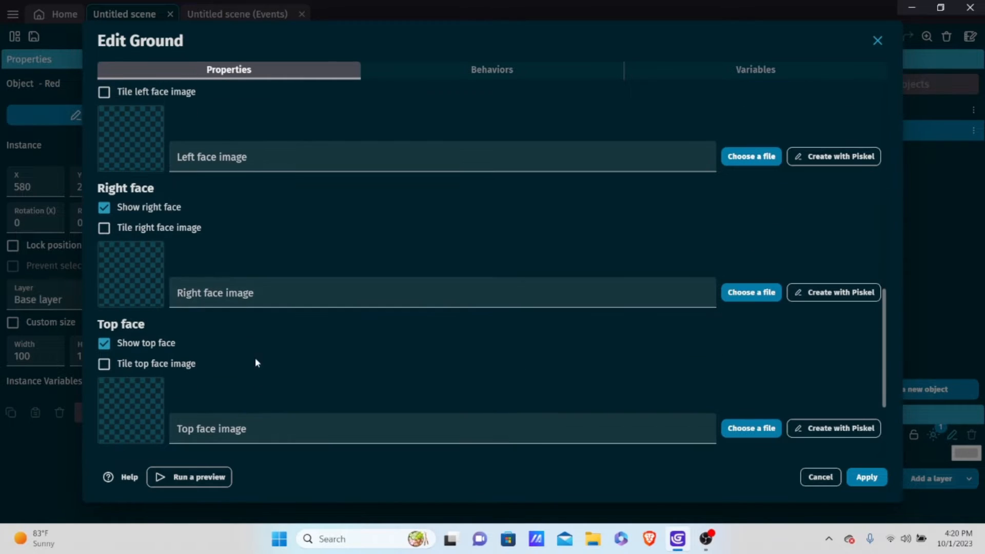
left_click(295, 154)
left_click(246, 259)
left_click(257, 295)
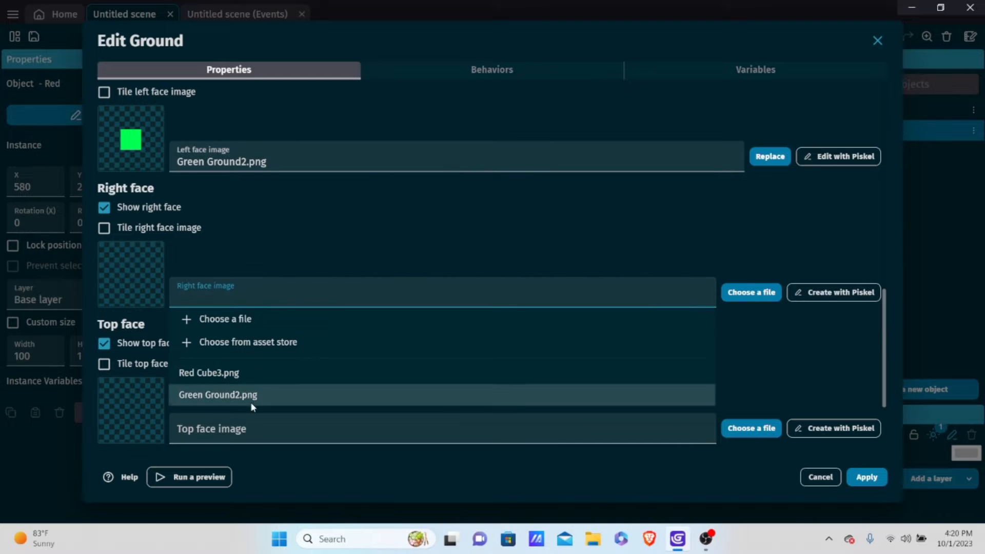
left_click(253, 395)
- Assign Green Ground2.png to the Ground box's top and bottom faces and apply the object settings
scroll(265, 359, "down", 2)
left_click(256, 303)
left_click(257, 401)
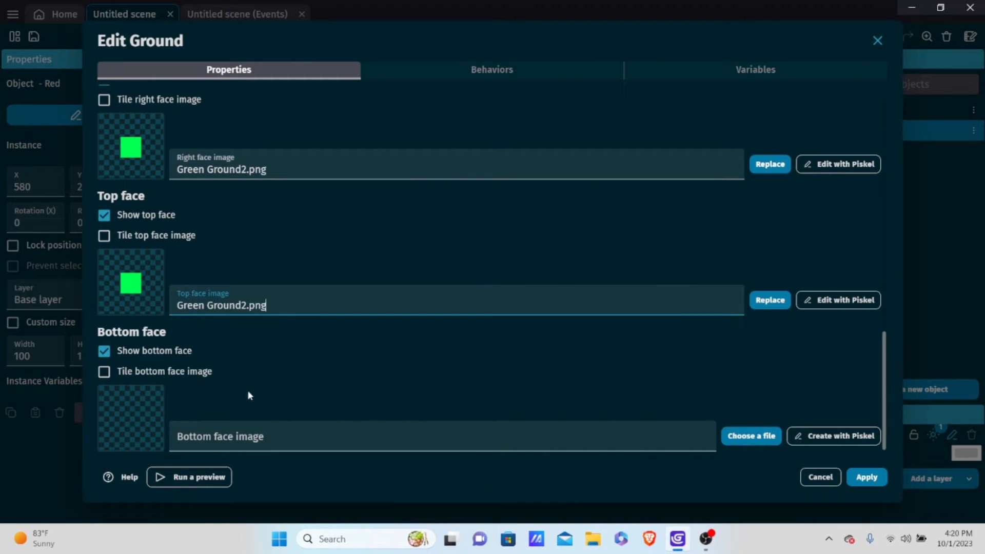
left_click(257, 437)
left_click(264, 408)
left_click(866, 477)
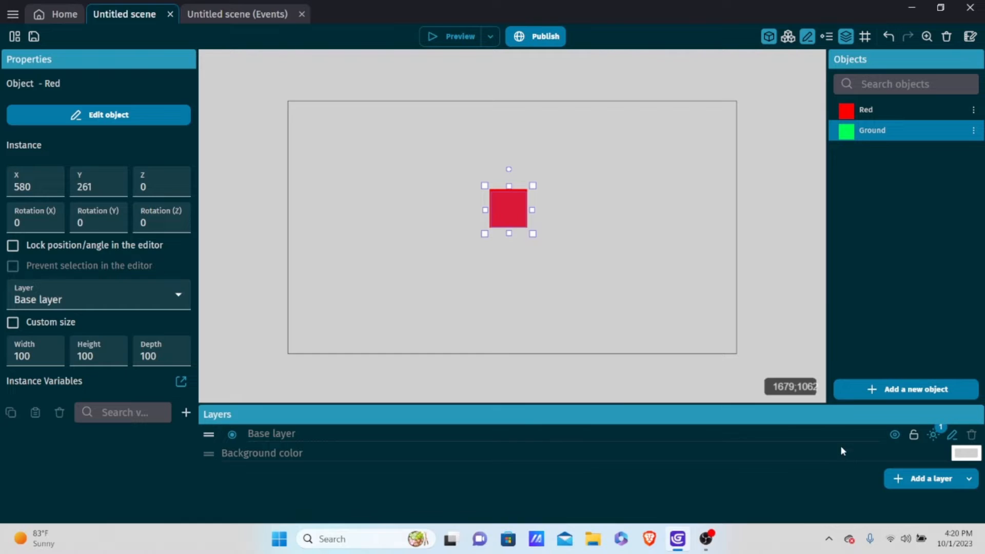
- Place a Ground instance below the red box, about 1419 wide, at about X -64, Y 452
left_click_drag(886, 132, 279, 277)
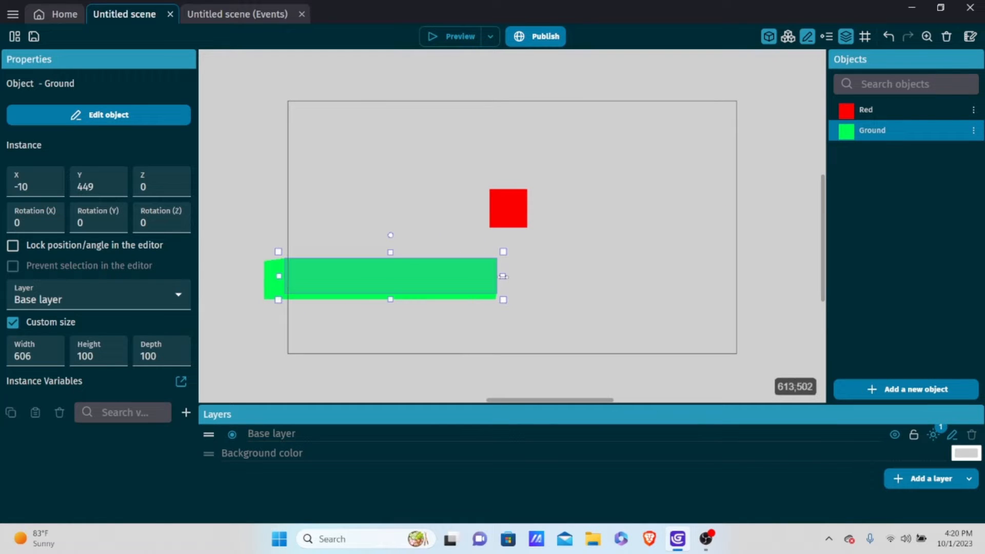
left_click_drag(503, 276, 804, 276)
left_click(521, 205)
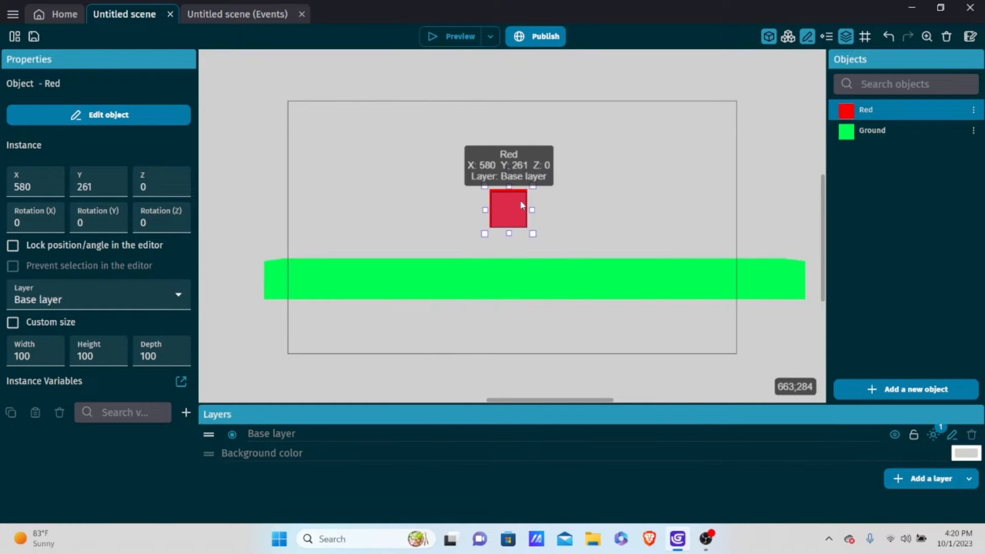
left_click_drag(515, 272, 494, 277)
- Set the Ground instance's depth to 1000 and its Z position to -500
left_click(154, 356)
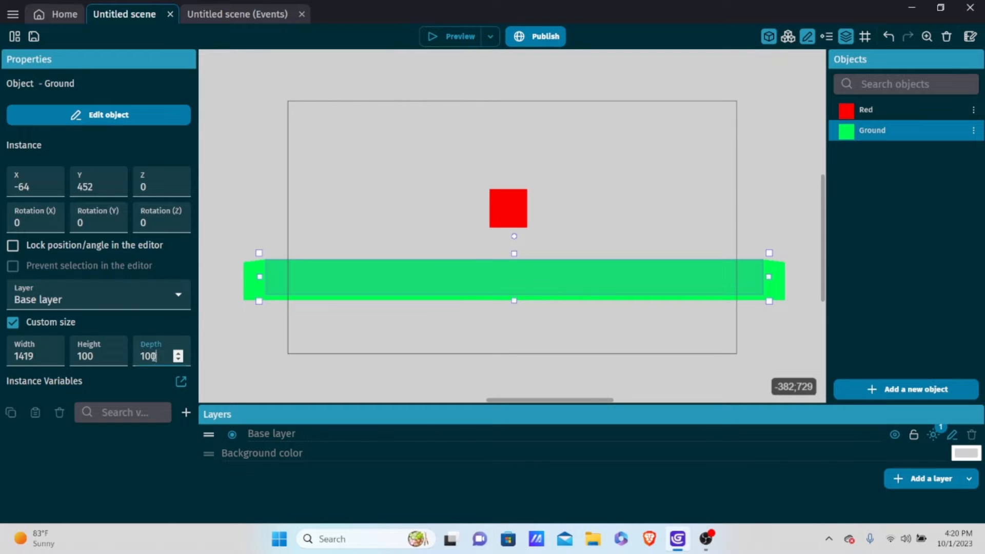
left_click_drag(154, 357, 120, 340)
key("BackSpace")
type("1000")
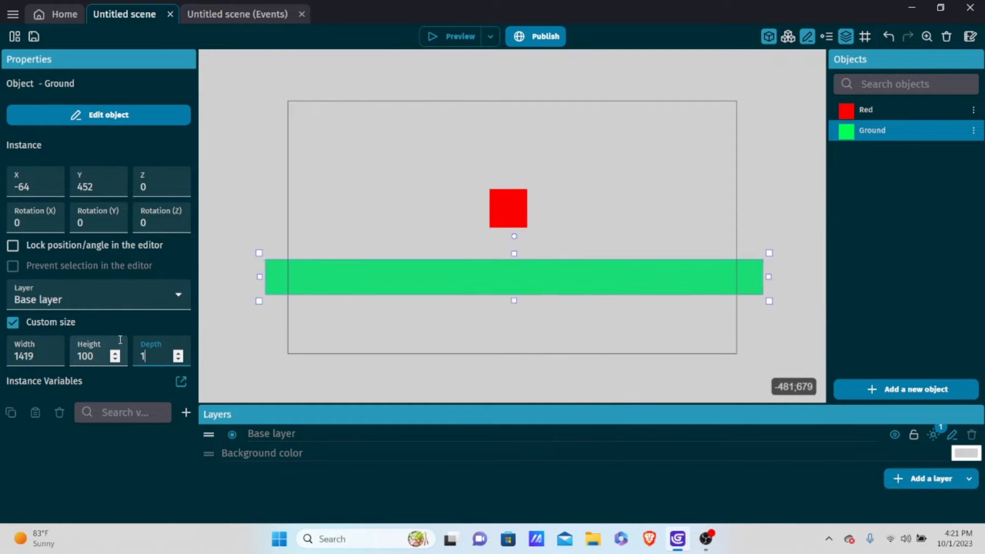
left_click(158, 177)
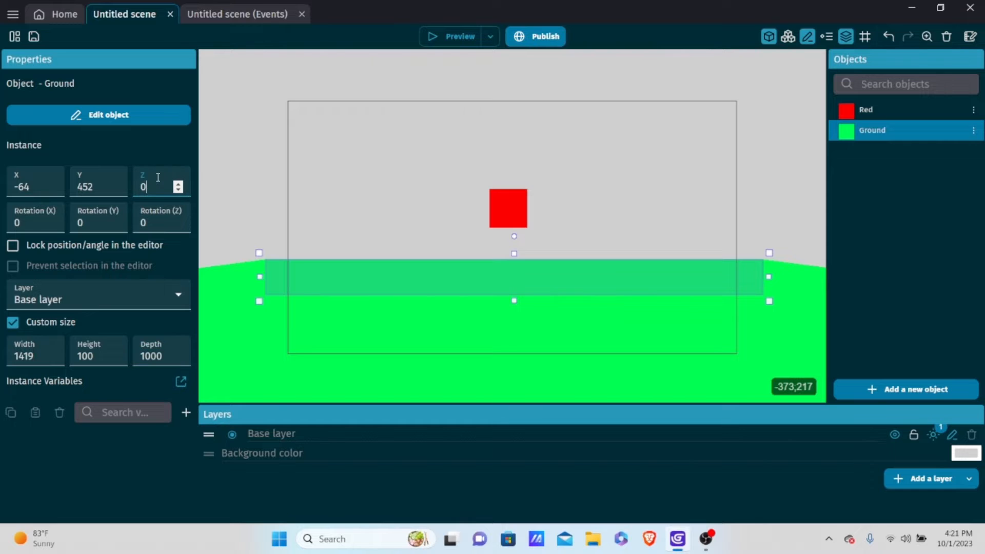
type("-500")
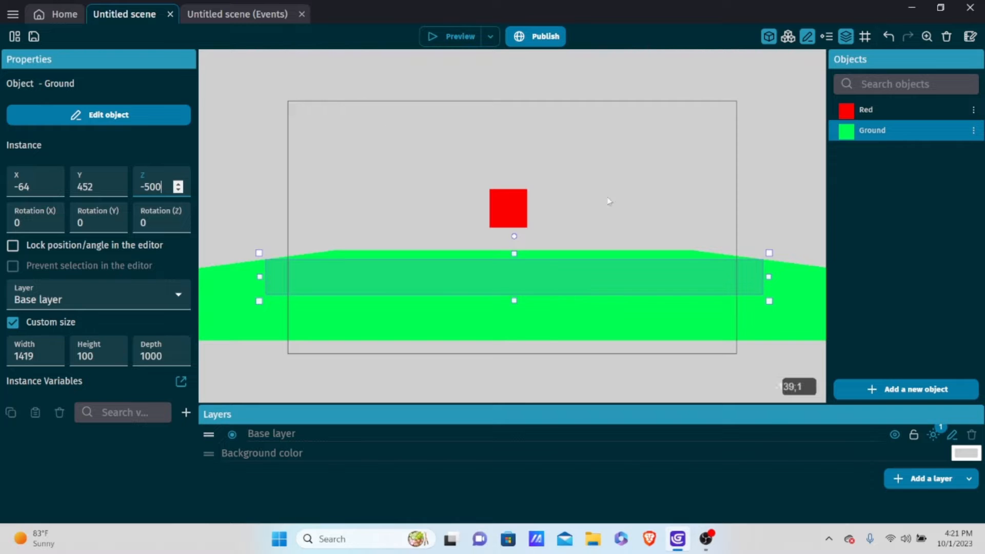
- Create a new 3D Box object and name it Block
left_click(892, 390)
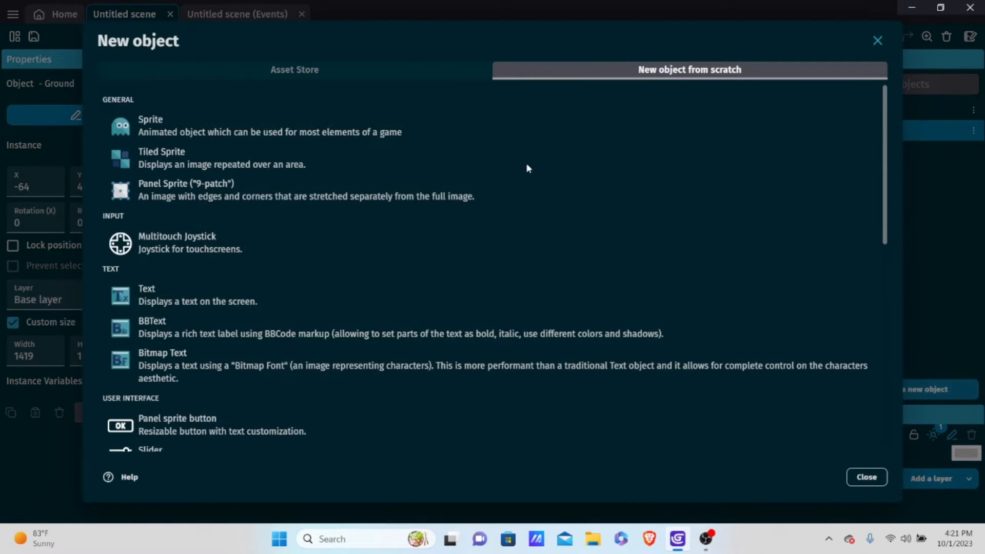
left_click(866, 478)
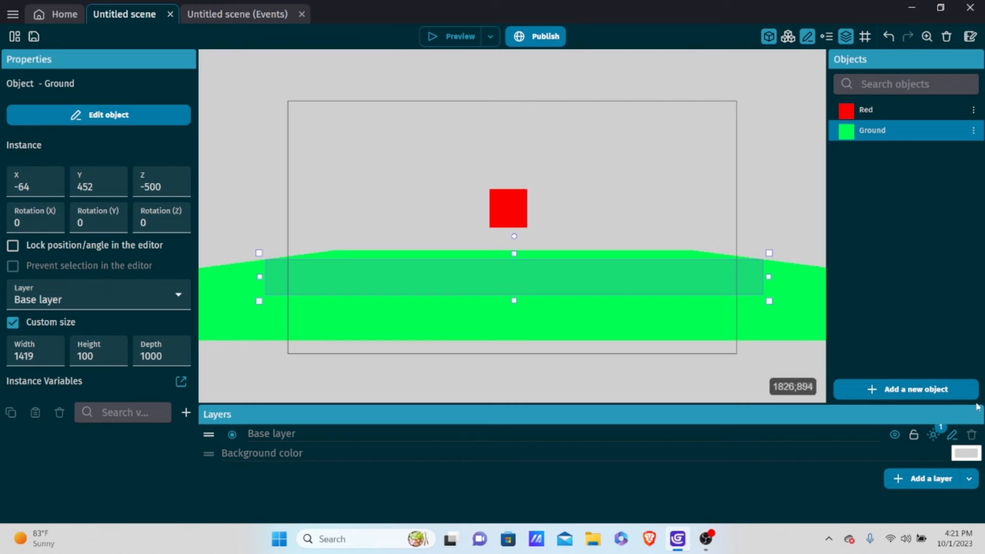
left_click(939, 391)
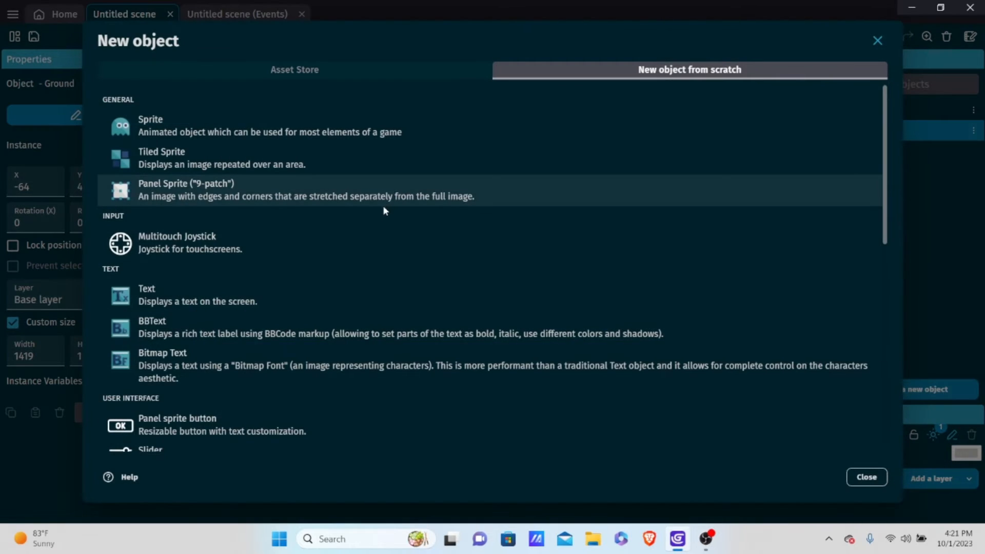
scroll(383, 205, "down", 3)
scroll(265, 181, "down", 4)
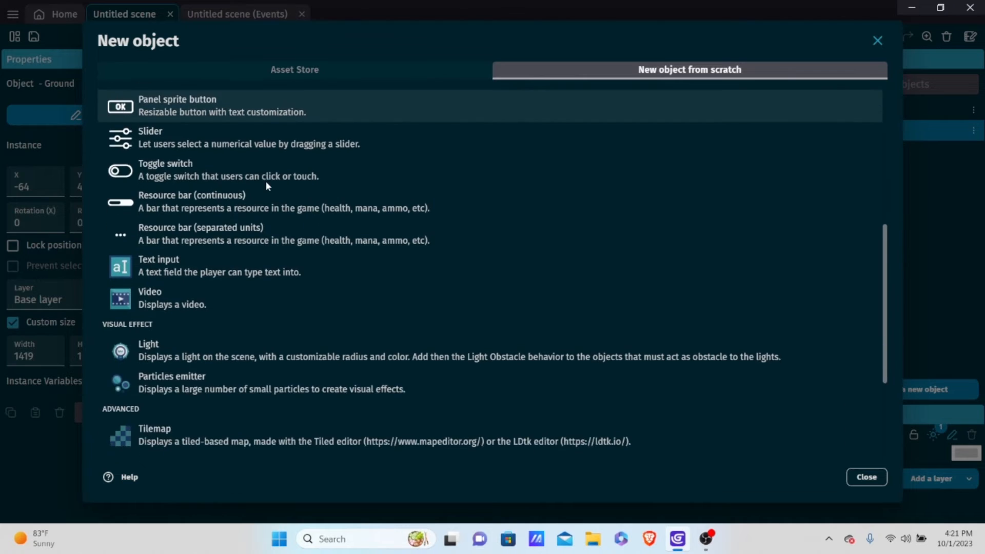
scroll(265, 181, "up", 5)
scroll(266, 177, "down", 8)
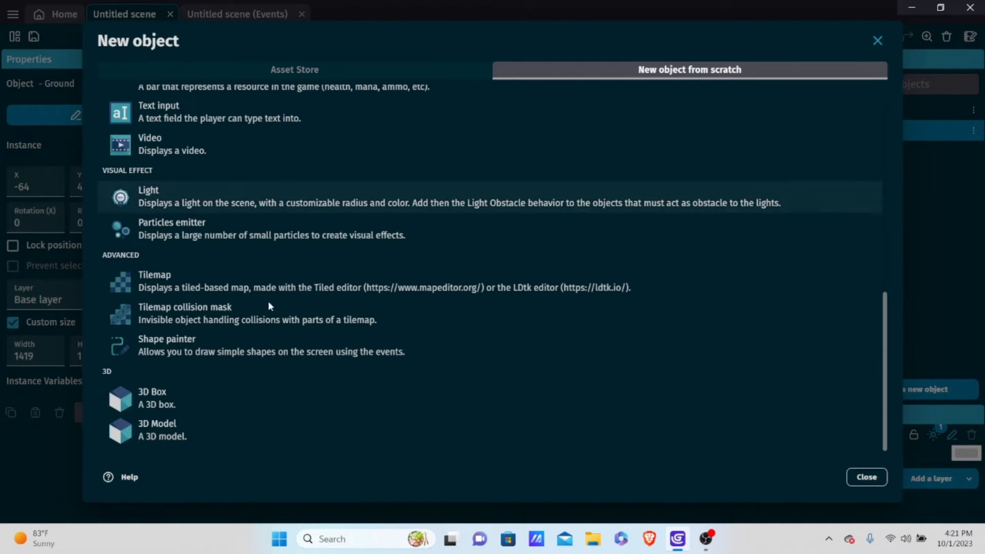
left_click(256, 398)
key("ctrl+a")
key("BackSpace")
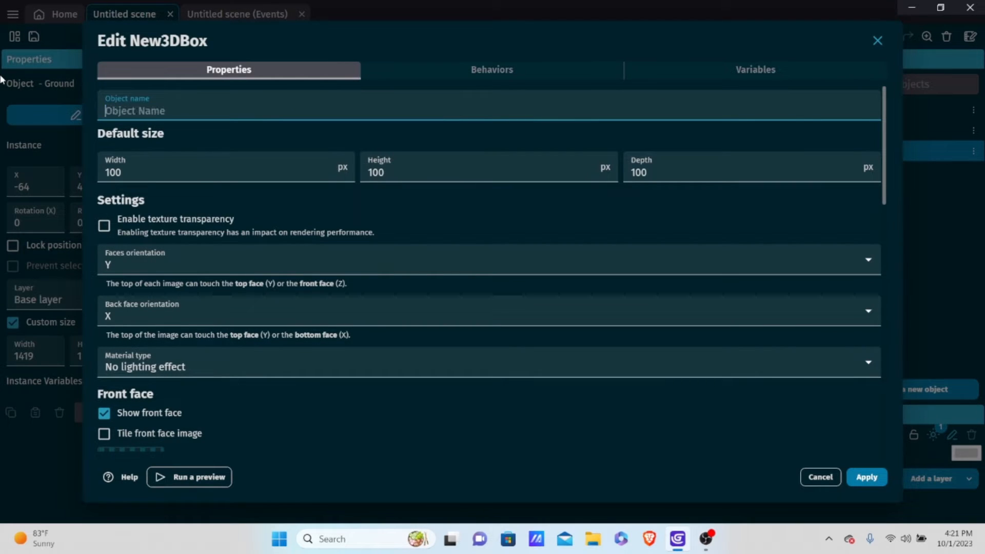
type("Block")
- Import Blue Cube.png from the Test Sprites for Tutorials folder as the Block's front face image
scroll(221, 359, "down", 3)
left_click(218, 372)
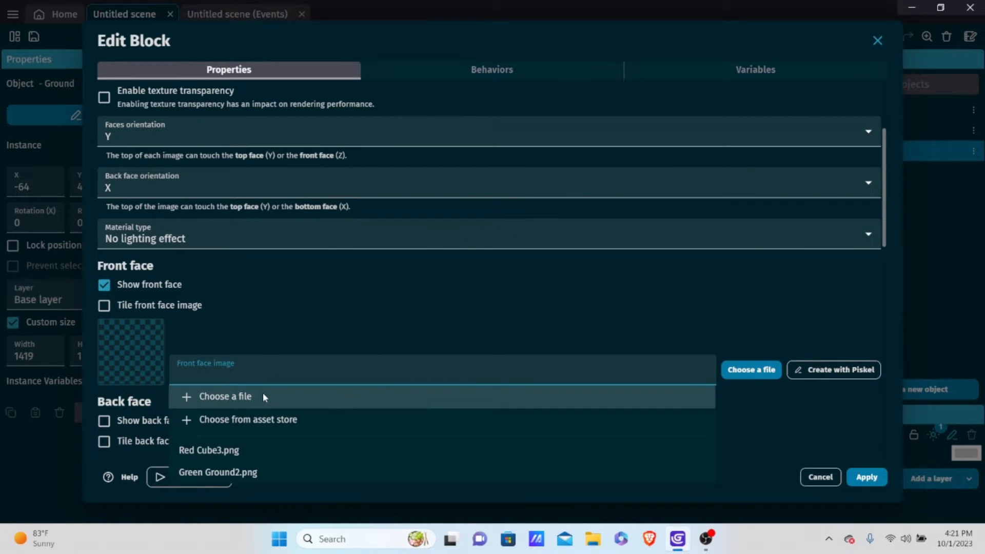
left_click(264, 398)
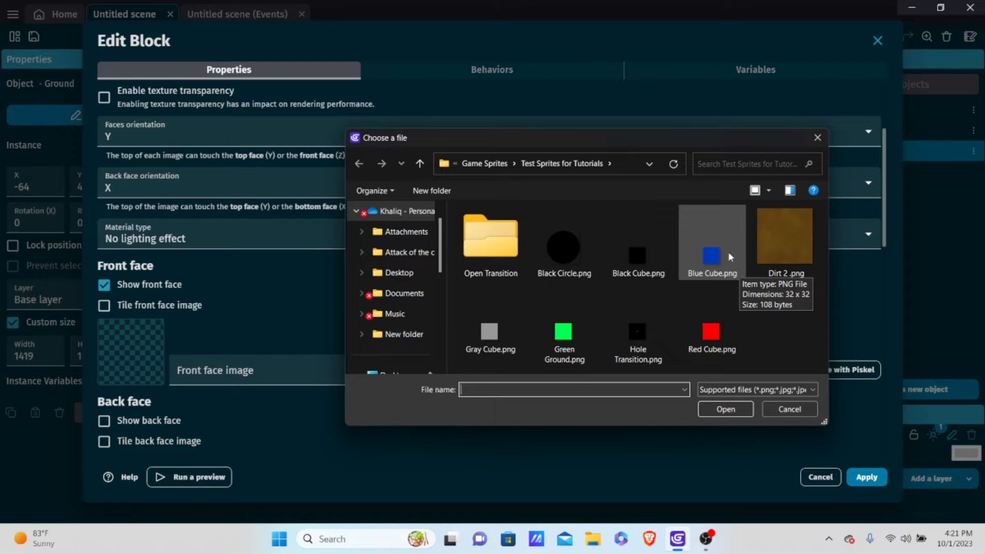
double_click(714, 228)
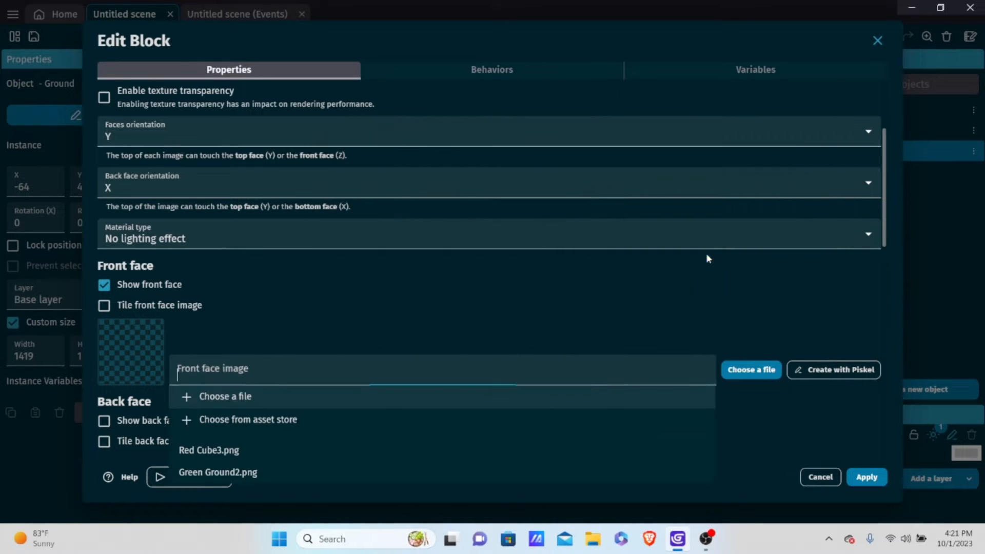
left_click(591, 273)
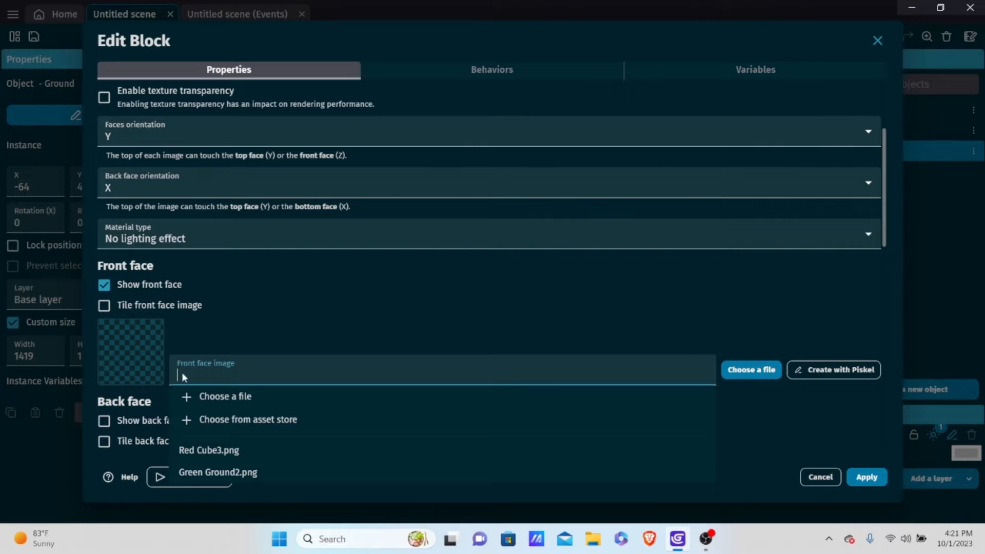
- Enable the Block's back face and assign Blue Cube3.png as its image
left_click(104, 413)
scroll(244, 254, "down", 5)
left_click(243, 254)
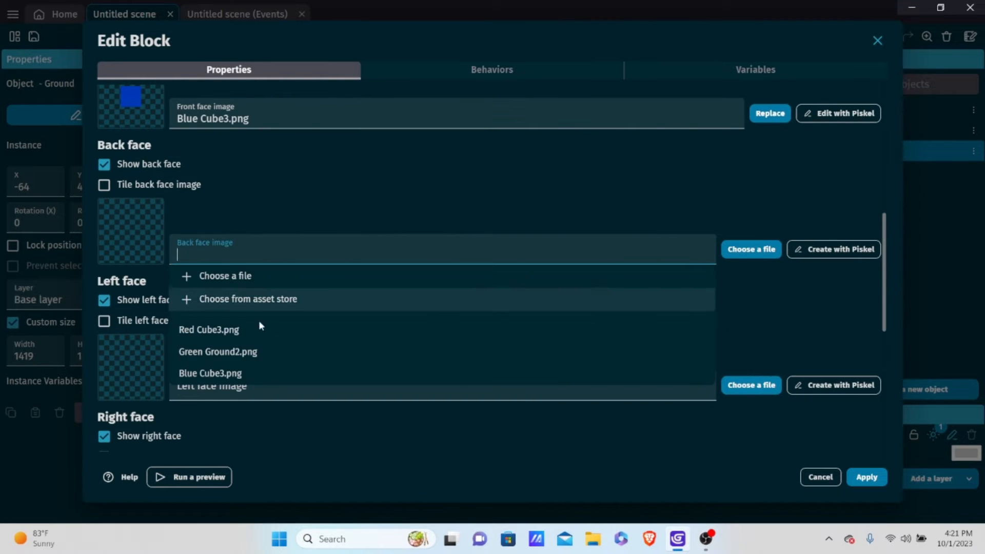
left_click(238, 375)
- Assign Blue Cube3.png as the image of the Block's left and right faces
left_click(241, 390)
left_click(251, 508)
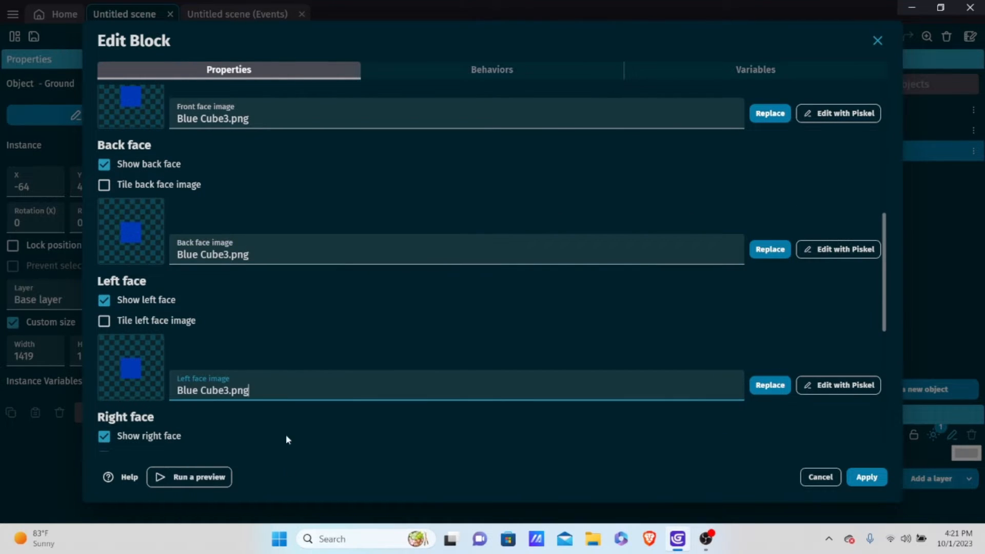
scroll(287, 440, "down", 5)
left_click(280, 264)
left_click(257, 387)
- Assign Blue Cube3.png to the Block's top and bottom faces and apply the object settings
left_click(248, 403)
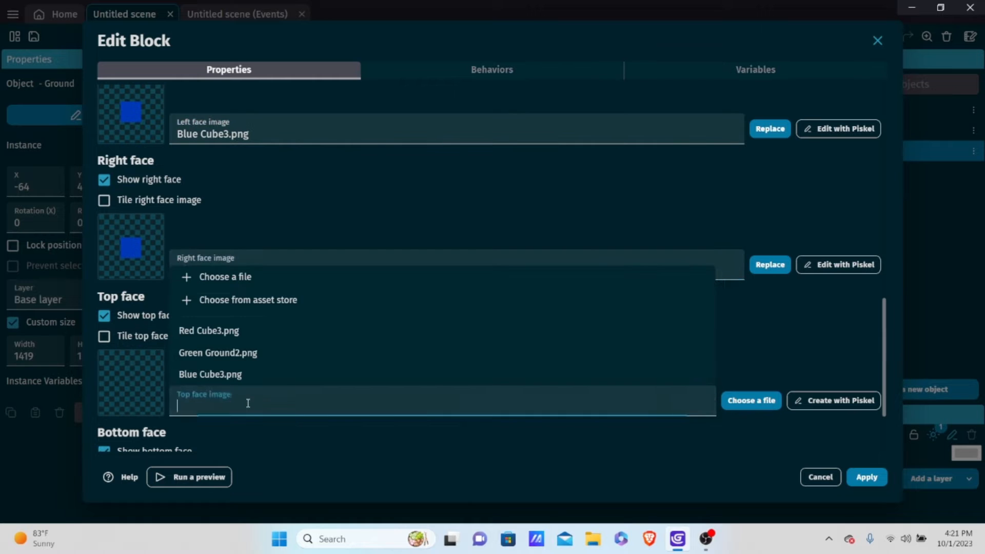
left_click(244, 374)
scroll(247, 359, "down", 2)
left_click(256, 440)
left_click(318, 410)
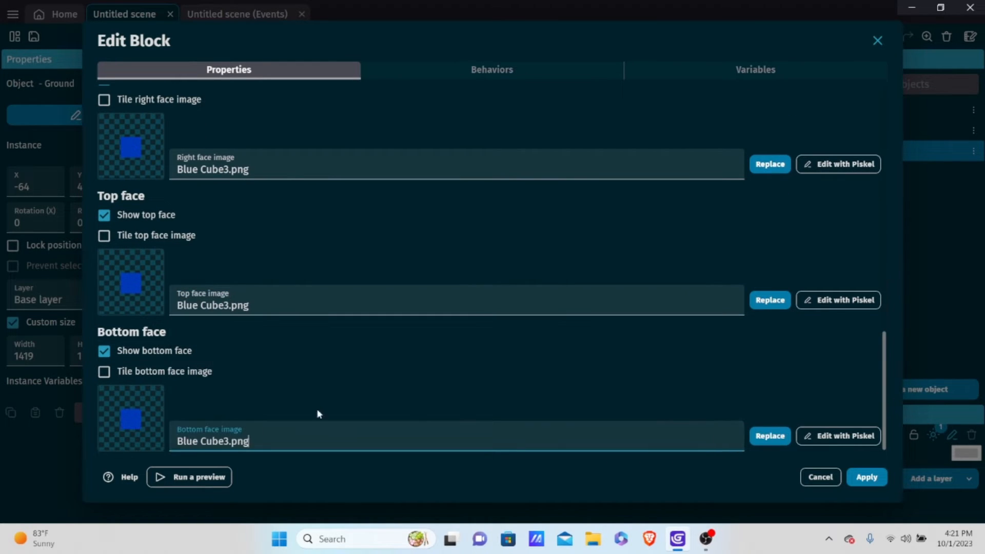
left_click(866, 478)
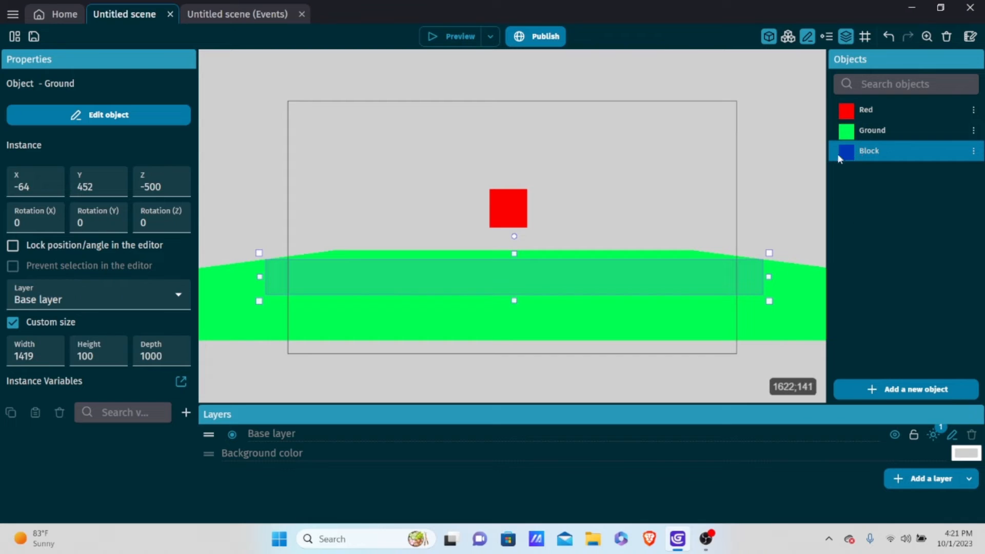
- Place a Block instance at about X 213, Y 268 and lower the red box onto the ground at about X 579, Y 351
left_click_drag(841, 153, 367, 204)
mouse_move(518, 207)
left_mouse_down()
mouse_move(518, 238)
mouse_move(517, 221)
left_mouse_up()
scroll(522, 328, "up", 5, "ctrl")
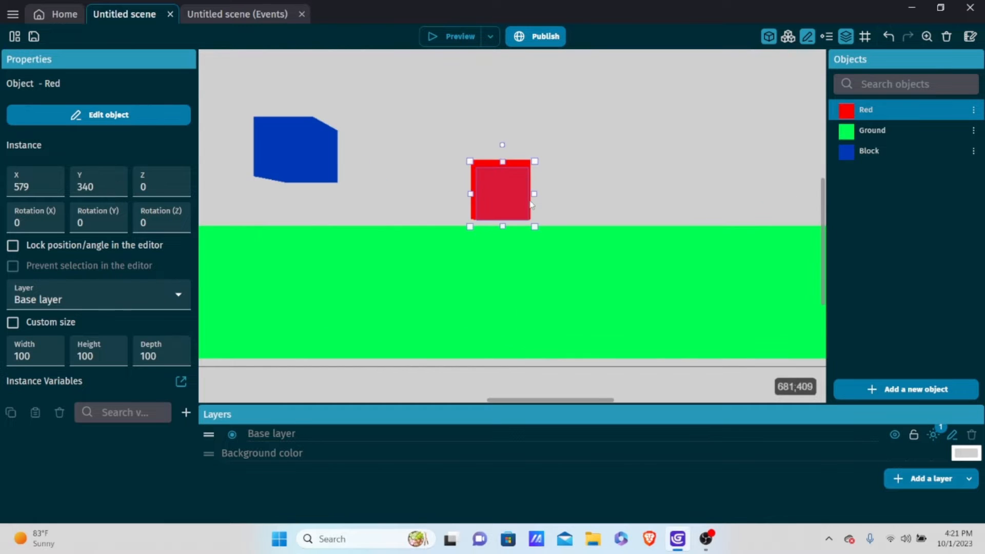
scroll(529, 197, "up", 2, "ctrl")
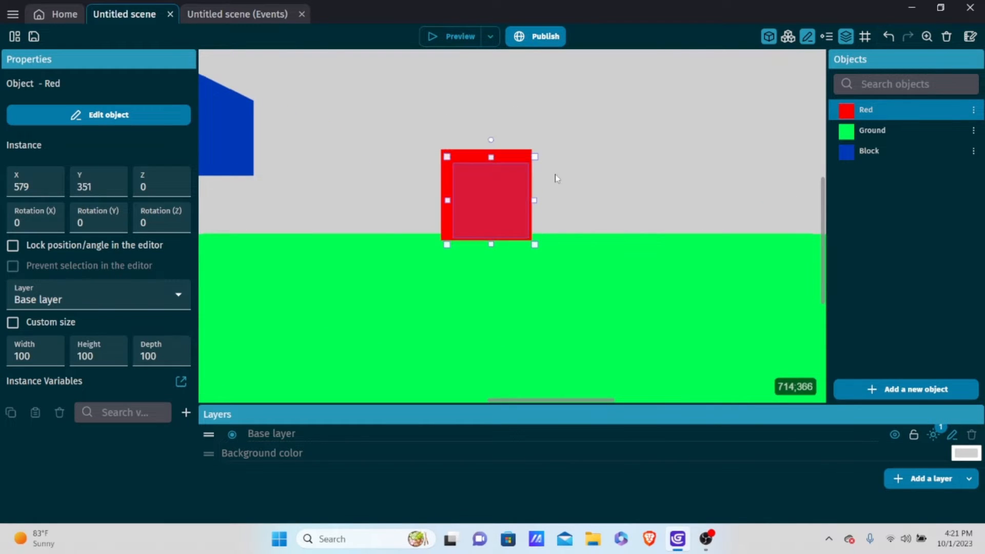
- Set the blue Block instance's Z position to -50
left_click(589, 169)
scroll(587, 174, "down", 3)
scroll(588, 221, "up", 1)
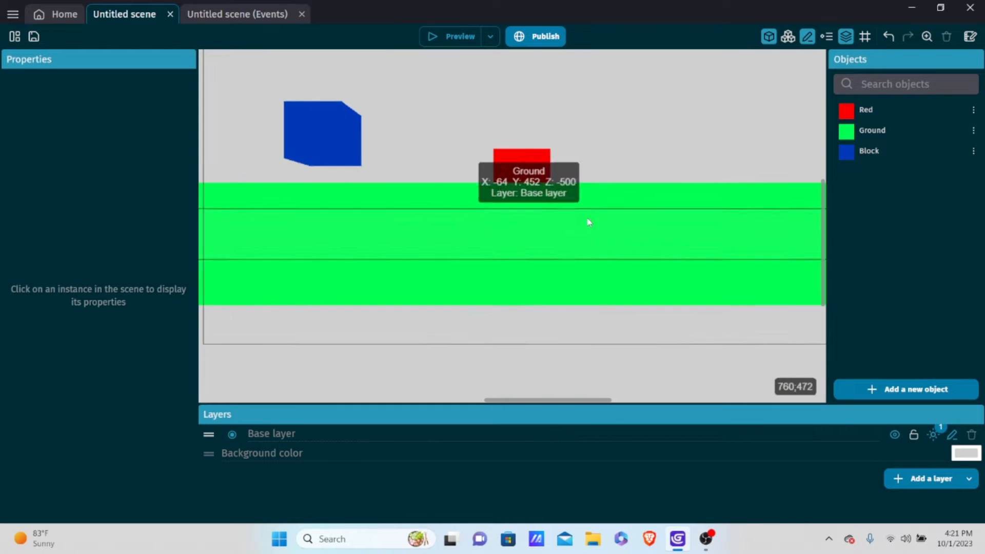
scroll(615, 154, "down", 1)
scroll(615, 151, "down", 2)
middle_click_drag(629, 176, 621, 214)
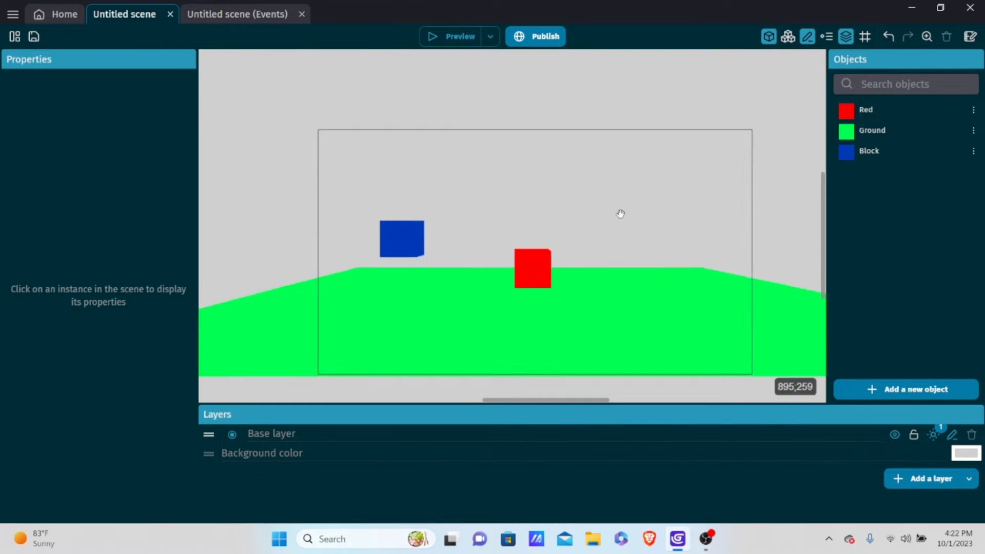
left_click(404, 231)
left_click(162, 176)
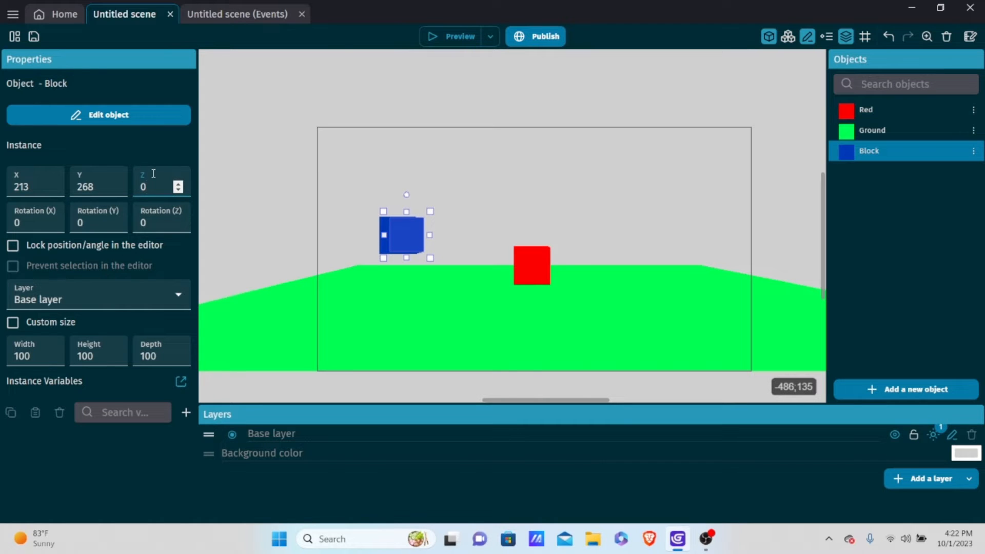
key("BackSpace")
type("-50")
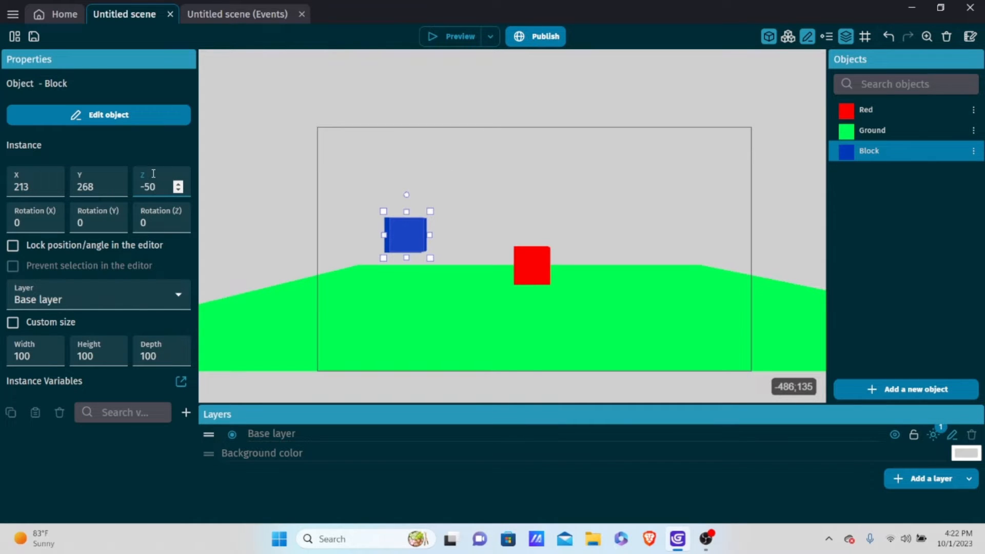
- Duplicate the Block to the other side of the red box at about X 981, Y 272, and set the copy's Z to 50
right_click(417, 235)
left_click(401, 236)
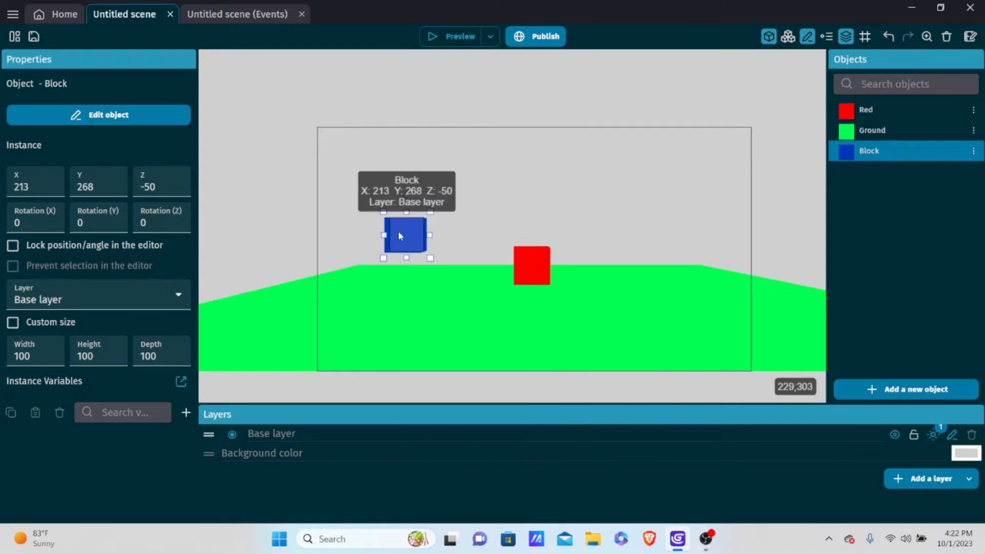
left_click_drag(400, 236, 667, 236)
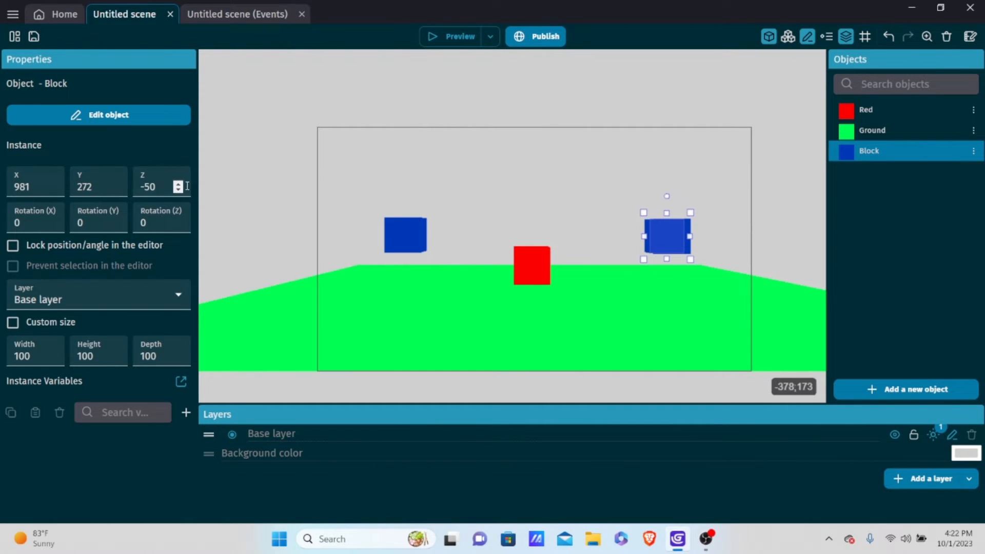
left_click(159, 186)
key("BackSpace")
key("BackSpace")
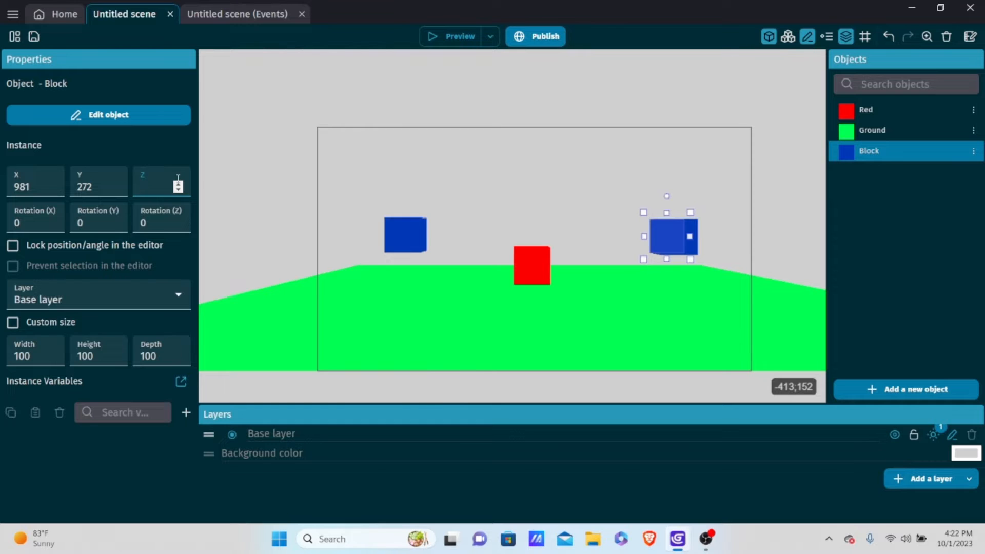
type("50")
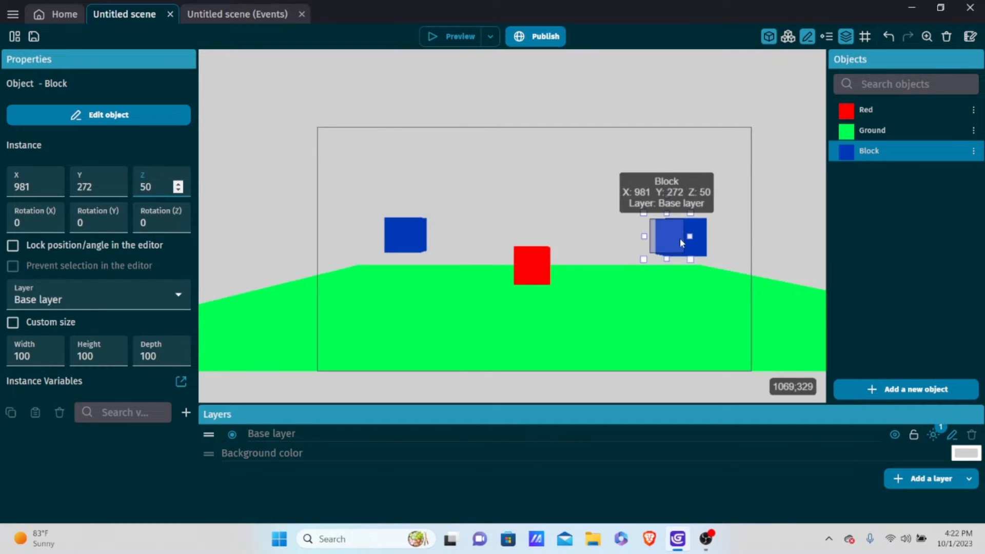
- Lower both Block instances toward the ground, placing the one with Z -50 at about X 201, Y 297
left_click_drag(679, 238, 682, 251)
left_click_drag(405, 237, 406, 251)
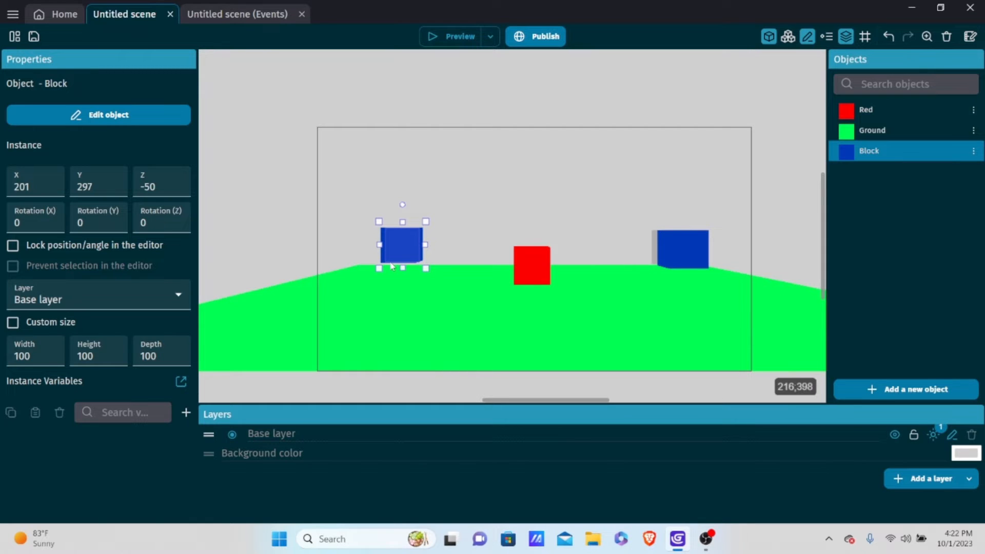
left_click(540, 265)
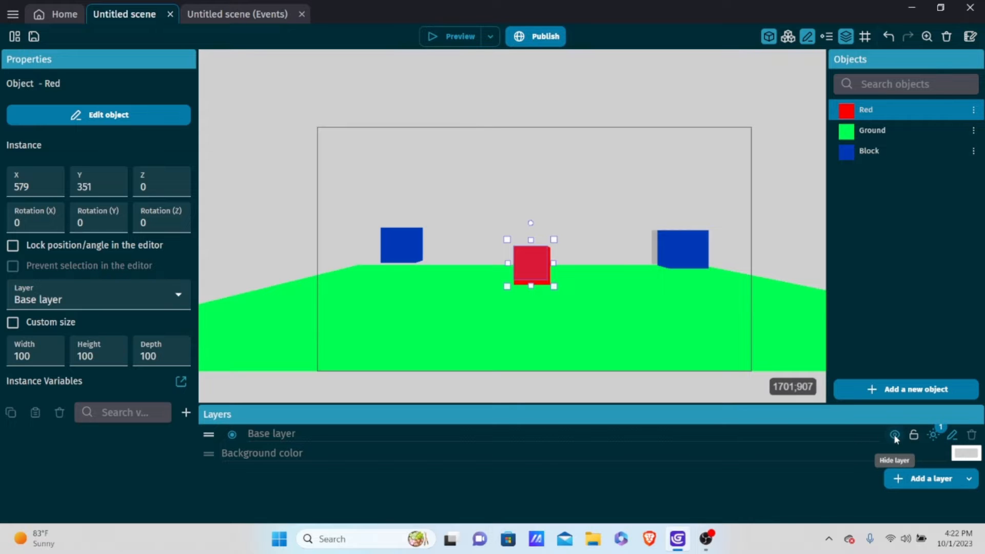
- Open the Base layer's effects and change the 3D Light effect's type to Ambient light
left_click(932, 433)
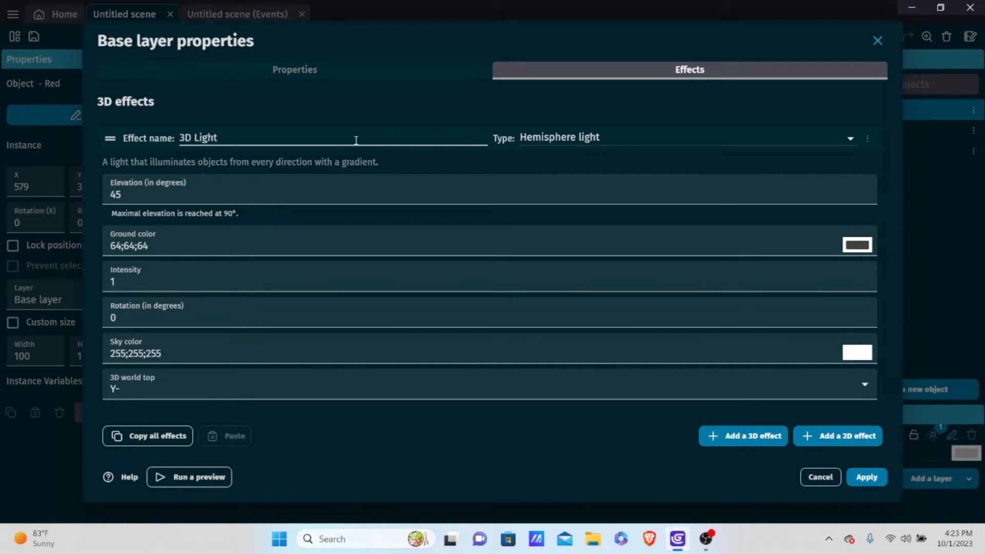
left_click(325, 139)
left_click_drag(288, 140, 138, 141)
left_click(249, 133)
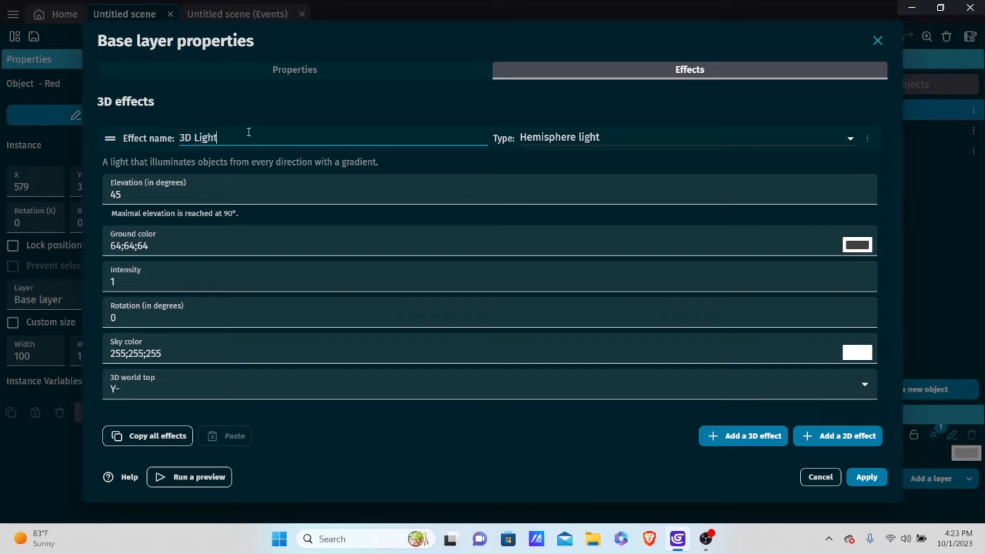
left_click(557, 143)
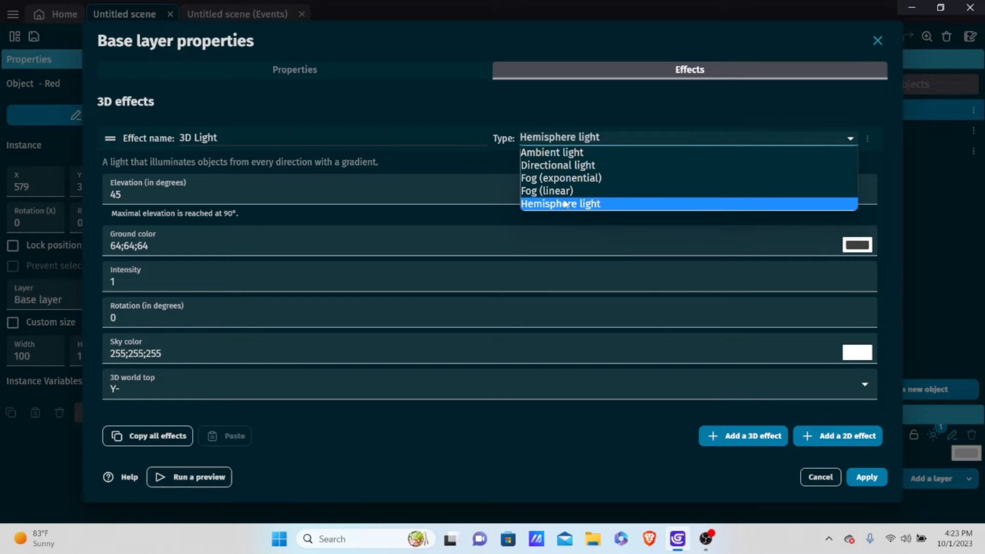
left_click(548, 152)
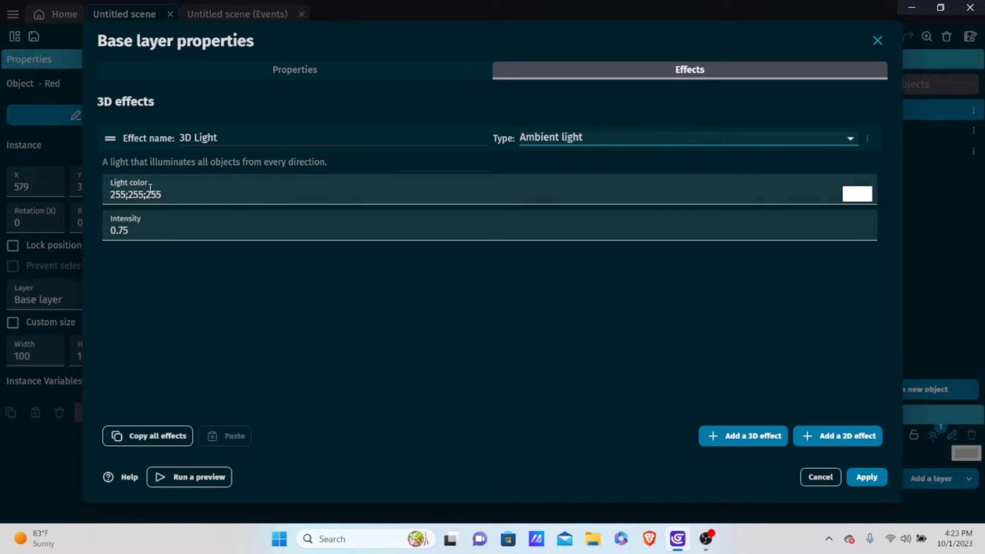
- Check the available types for the 3D Light effect, keep Ambient light, and apply the Base layer's effects
left_click(551, 146)
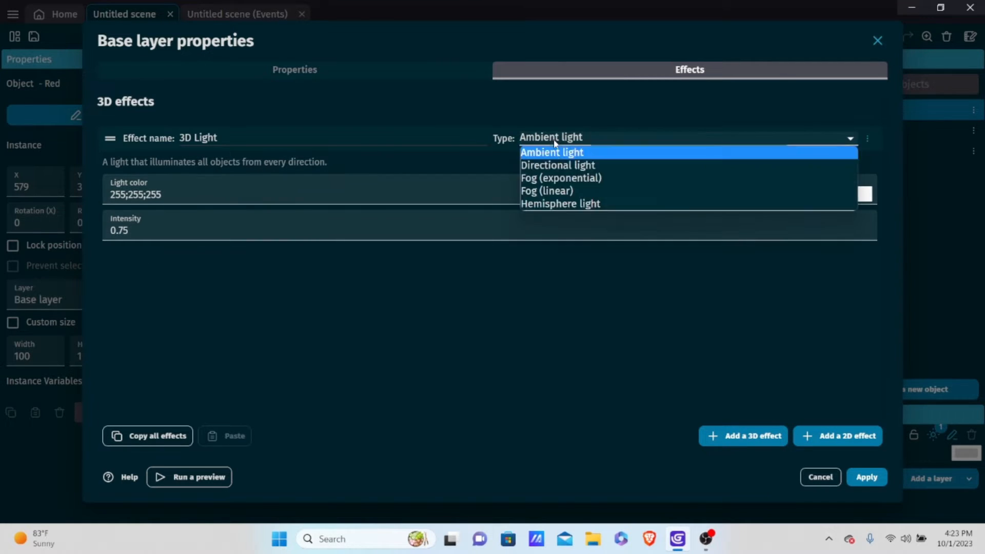
left_click(494, 170)
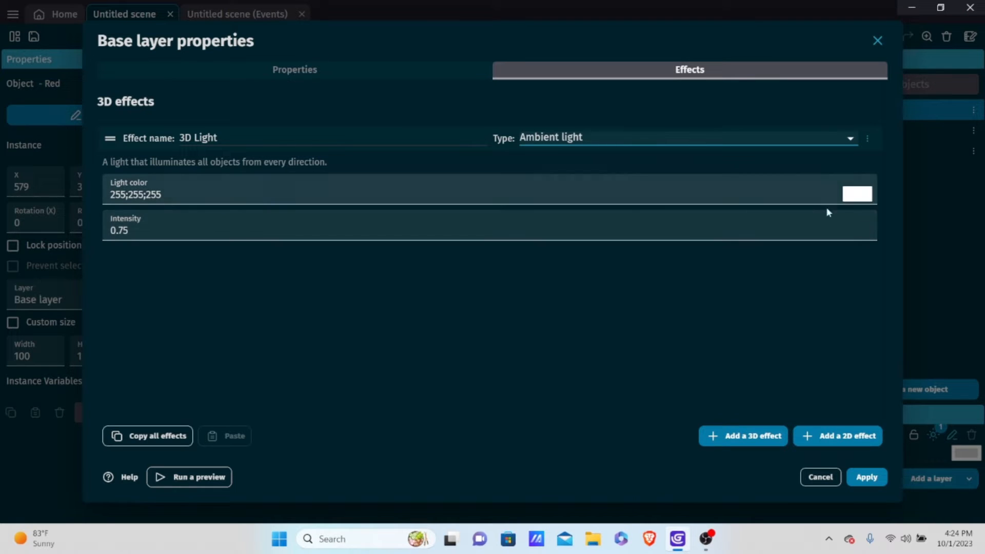
left_click(865, 485)
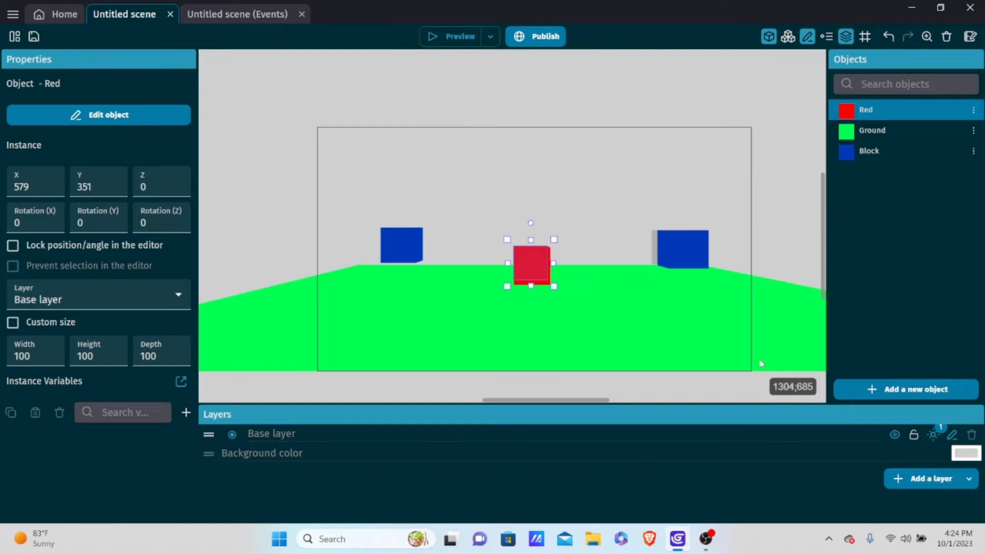
- Examine the Red object's settings and its Material type options, keeping No lighting effect
double_click(867, 110)
scroll(411, 241, "down", 5)
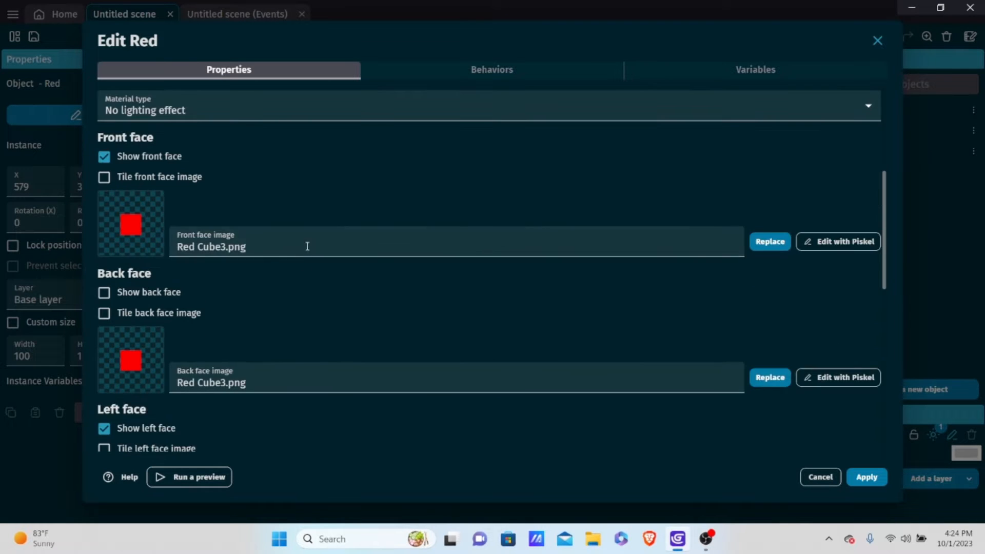
scroll(319, 288, "up", 4)
left_click(152, 302)
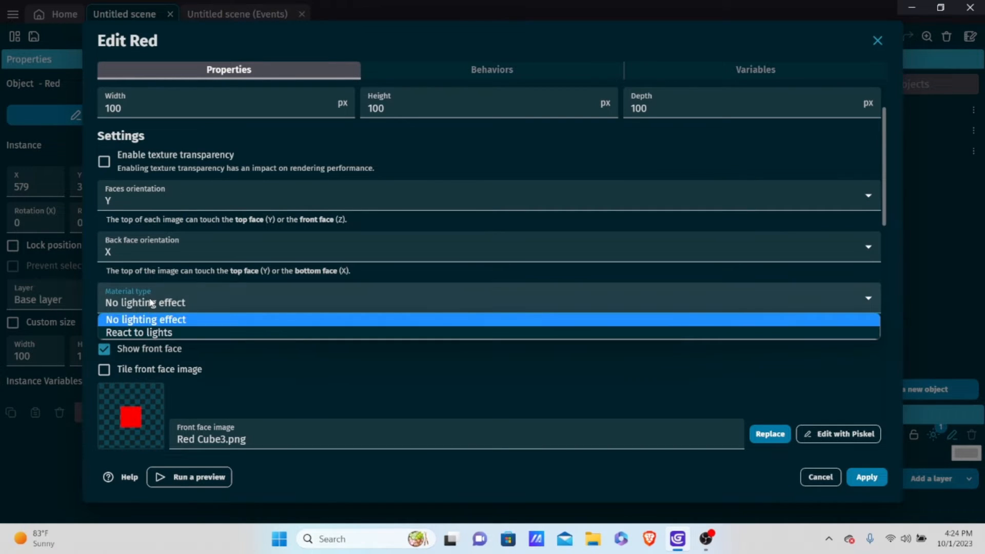
left_click(156, 301)
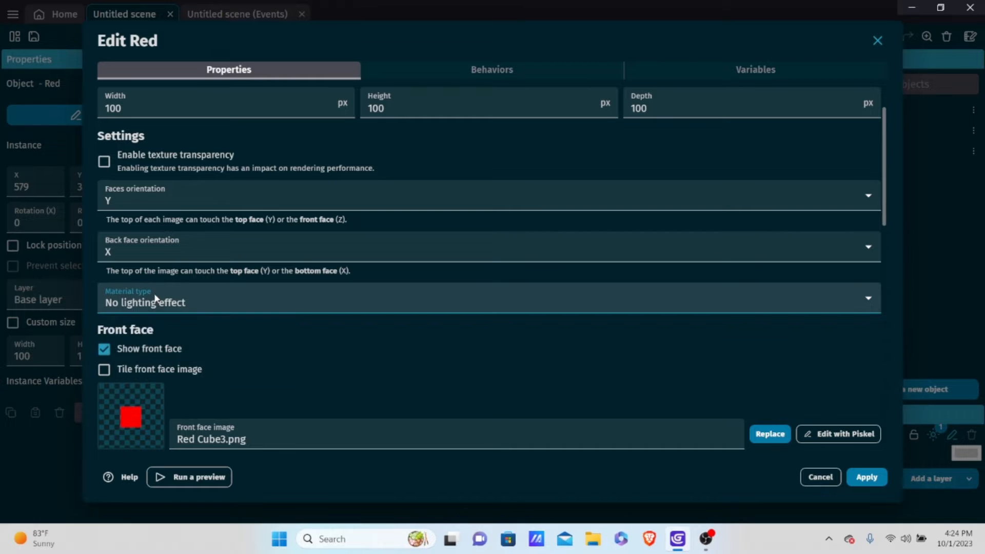
left_click(864, 478)
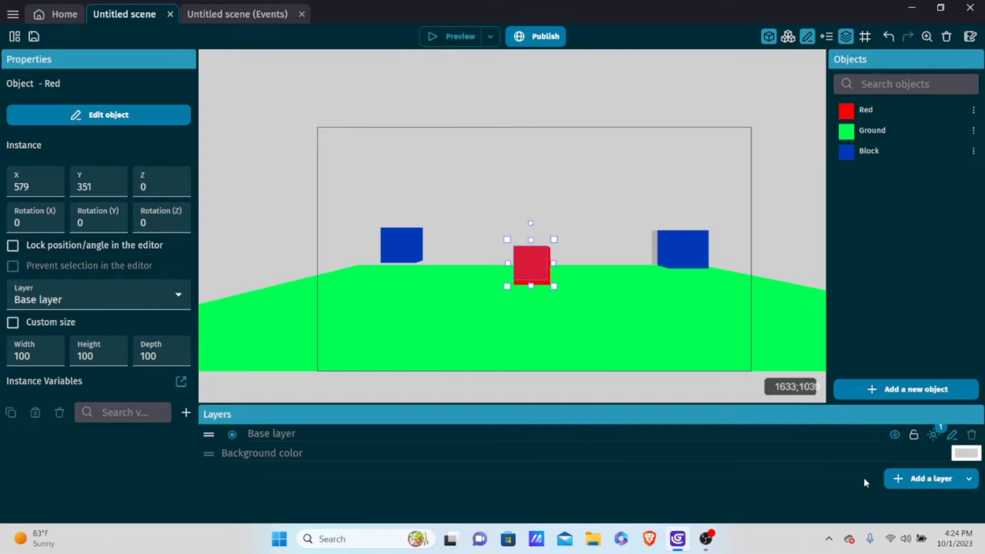
- Preview the scene with the objects' materials set to No lighting effect, move the preview window lower, and close it
left_click(463, 43)
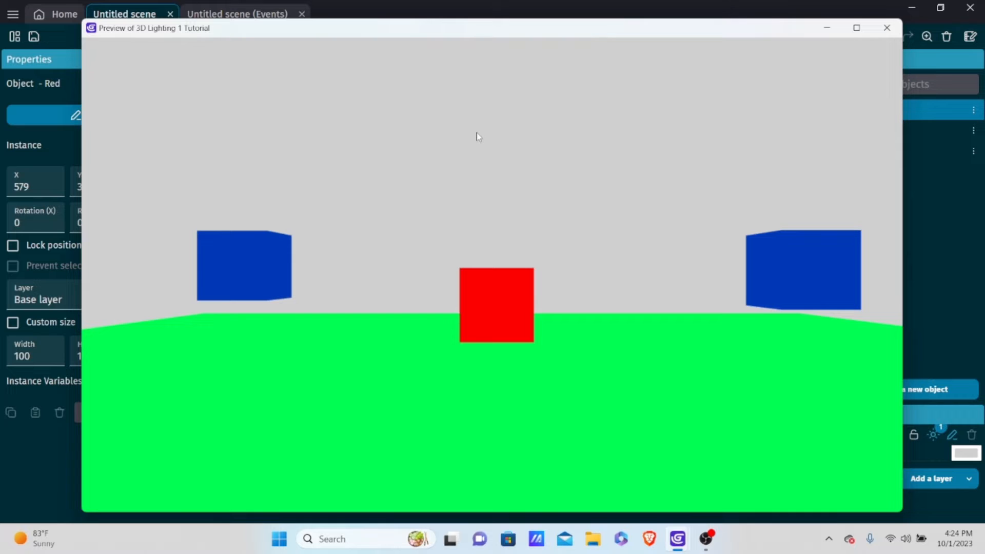
left_click_drag(659, 19, 666, 112)
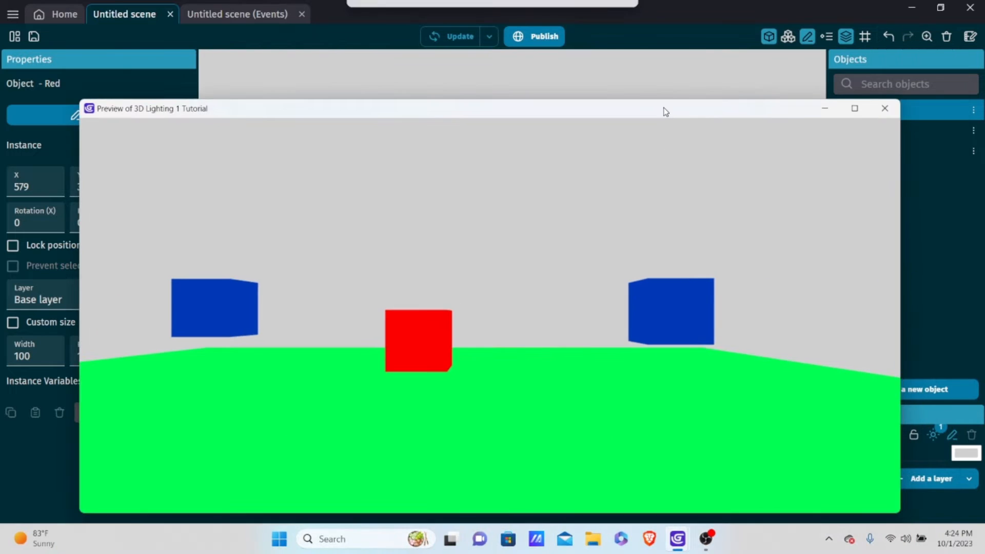
left_click(885, 108)
- Set the Red object's Material type to React to lights and apply the change
double_click(860, 117)
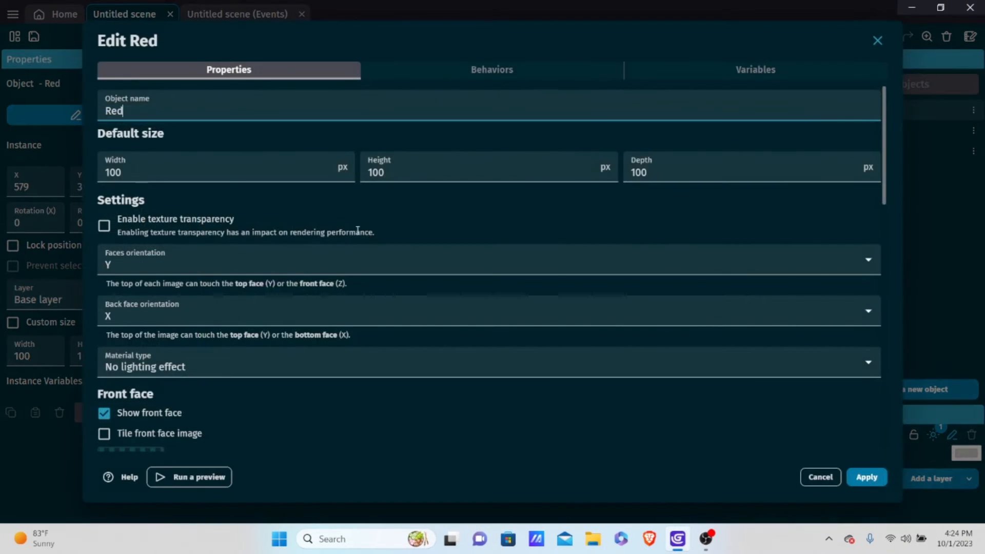
scroll(222, 264, "down", 1)
left_click(170, 299)
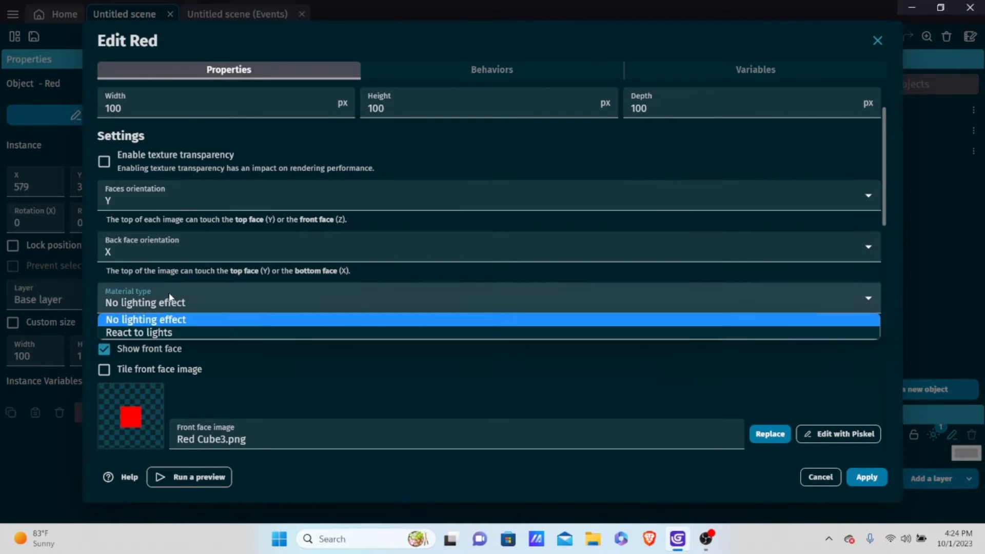
left_click(149, 332)
left_click(866, 480)
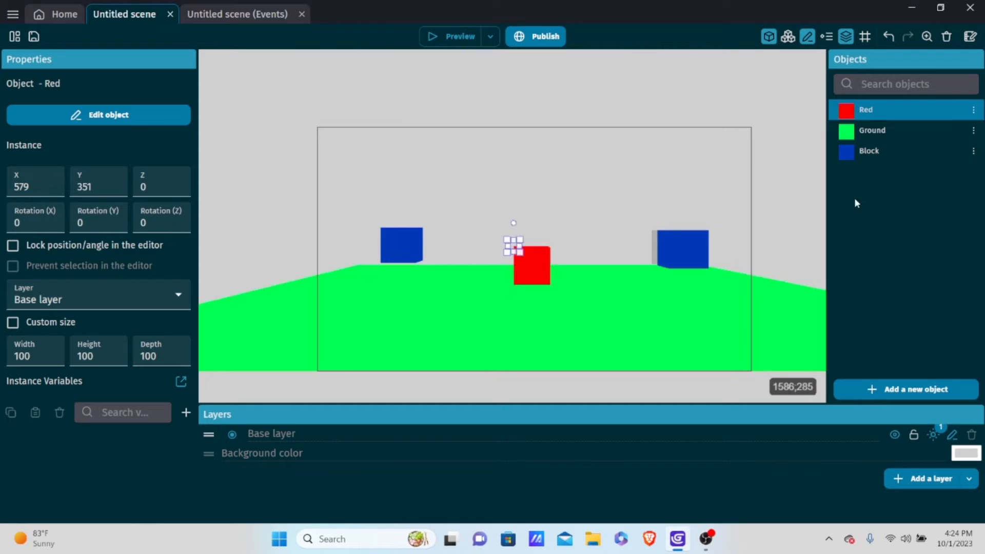
- Set the Ground object's Material type to React to lights and apply the change
double_click(870, 131)
left_click(267, 359)
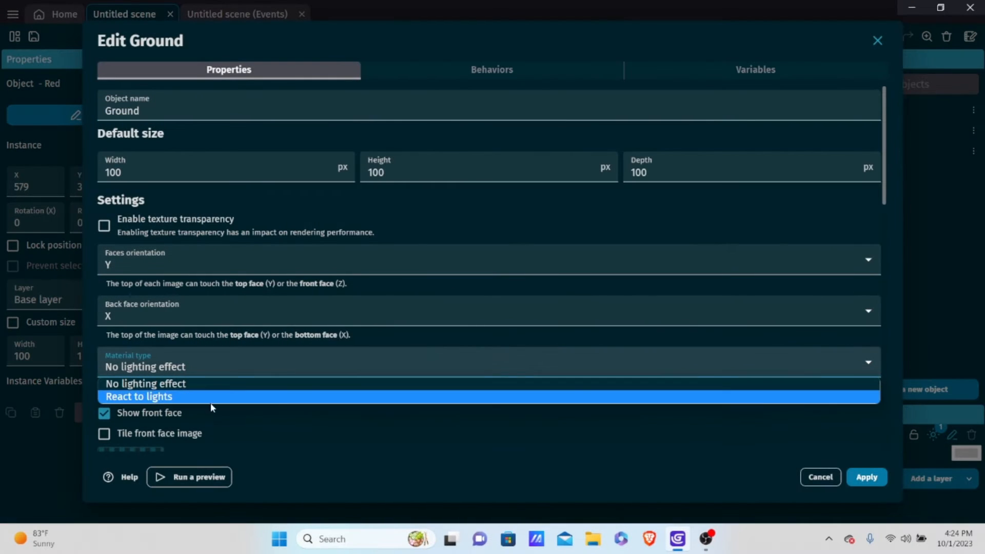
left_click(178, 398)
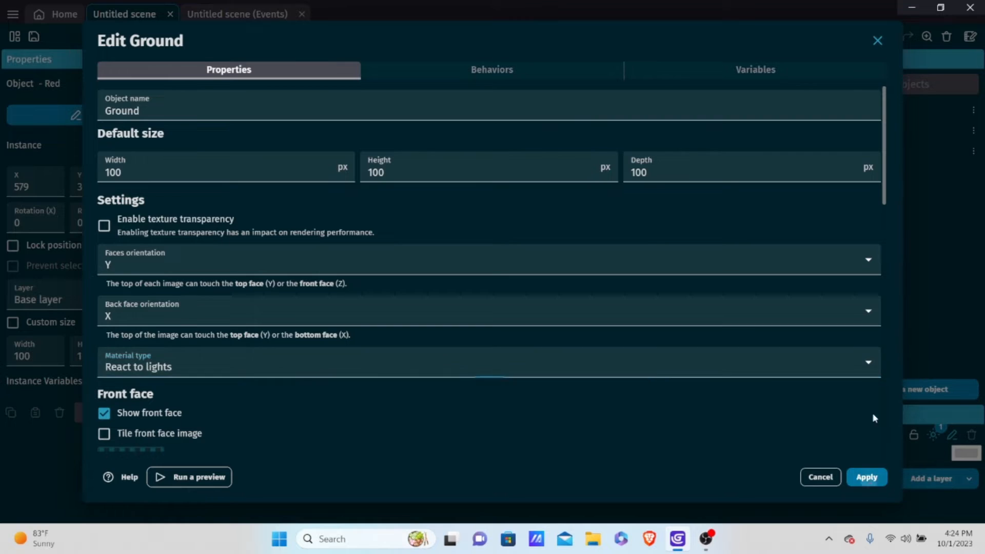
left_click(867, 478)
- Set the Block object's Material type to React to lights and apply the change
double_click(857, 152)
scroll(202, 375, "down", 1)
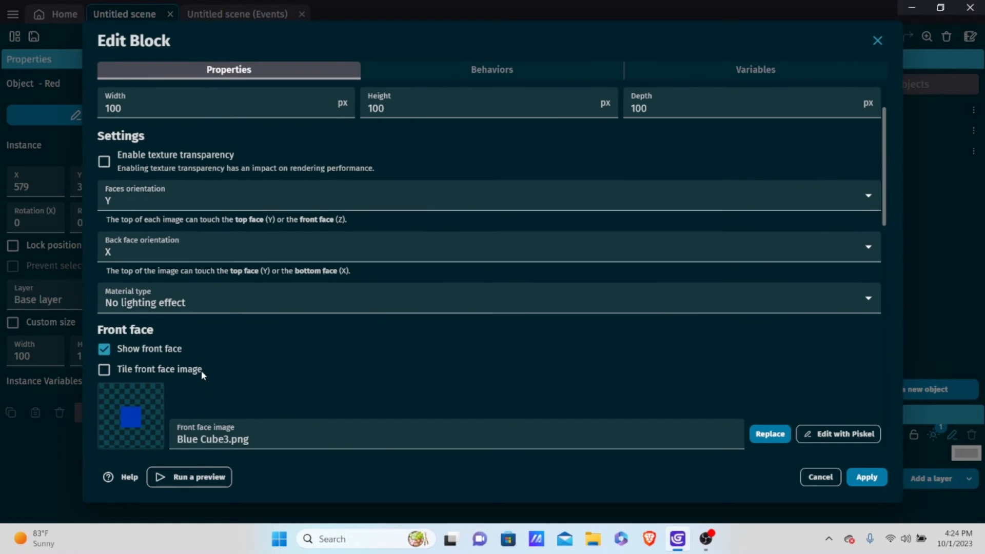
left_click(197, 304)
left_click(163, 336)
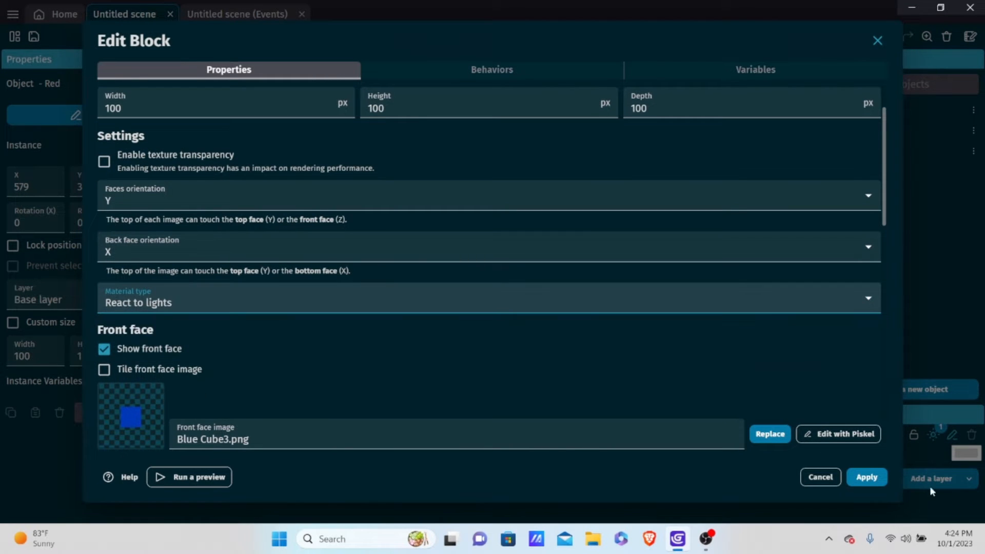
left_click(864, 477)
- Preview the scene with light-reactive materials, and review the Base layer's ambient light settings
left_click(444, 36)
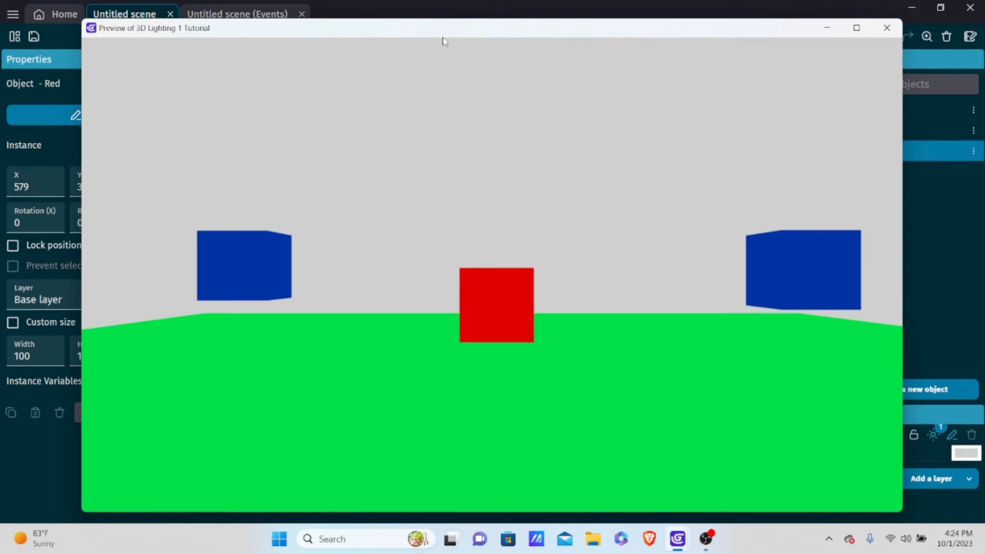
left_click(882, 34)
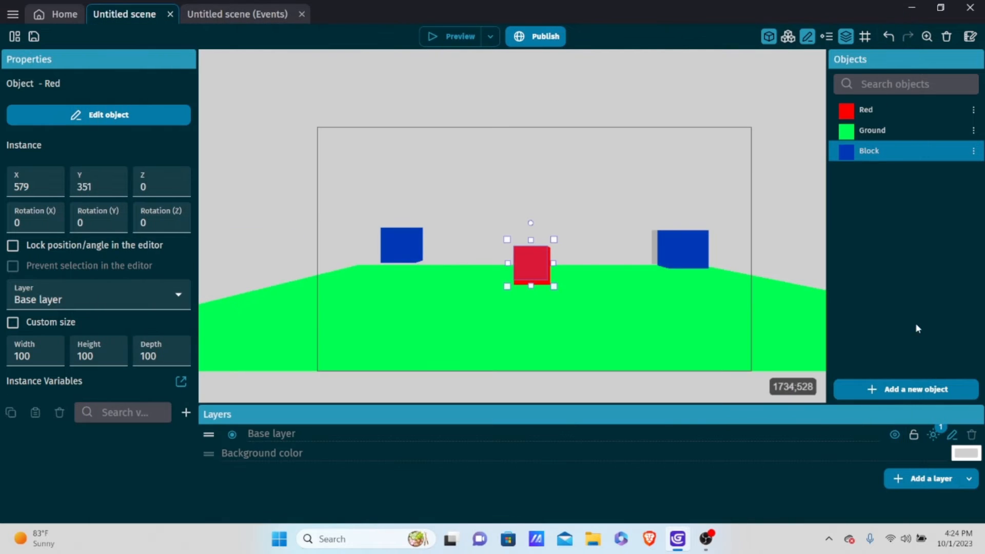
left_click(933, 435)
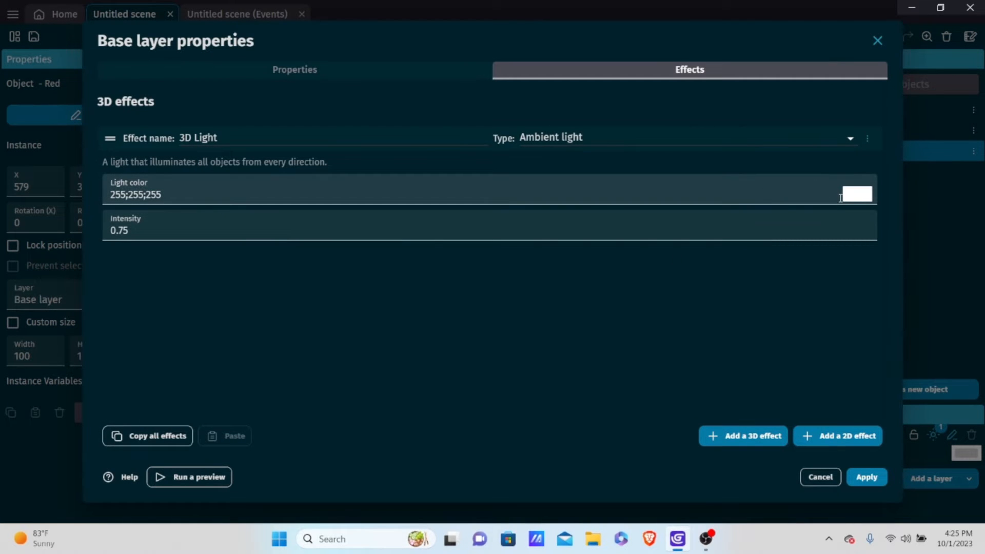
left_click(867, 478)
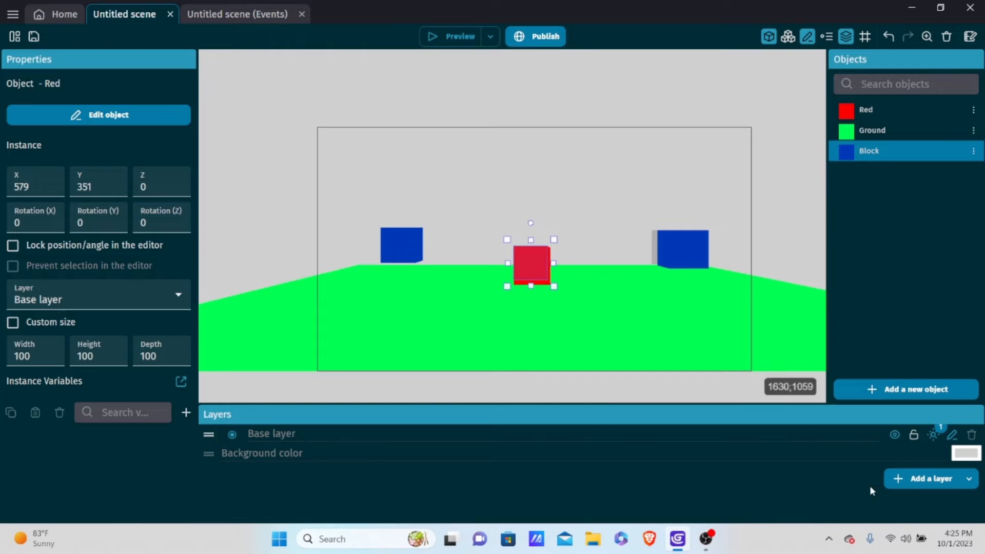
- Set the Base layer's ambient light color to red, 250;0;0, and preview its effect on the scene
left_click(933, 435)
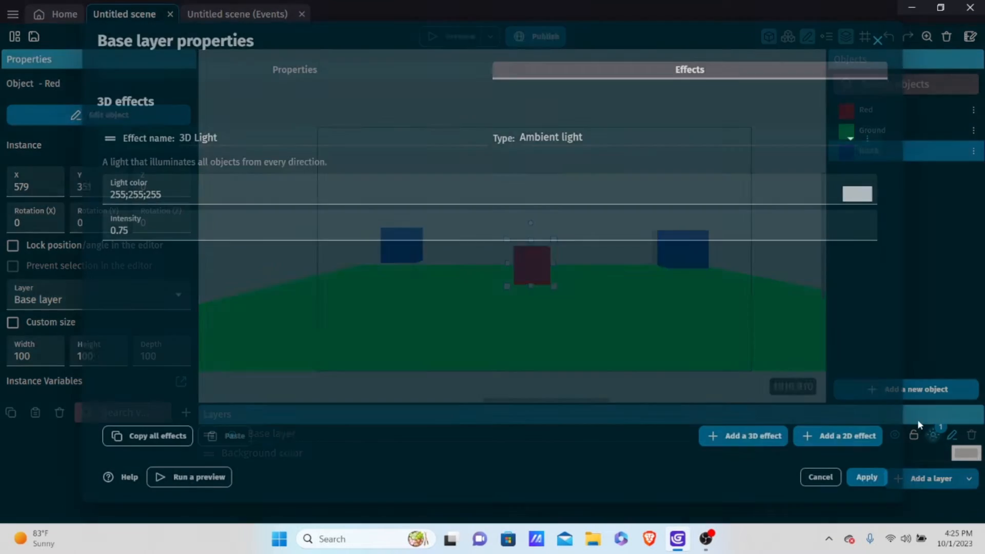
left_click(847, 196)
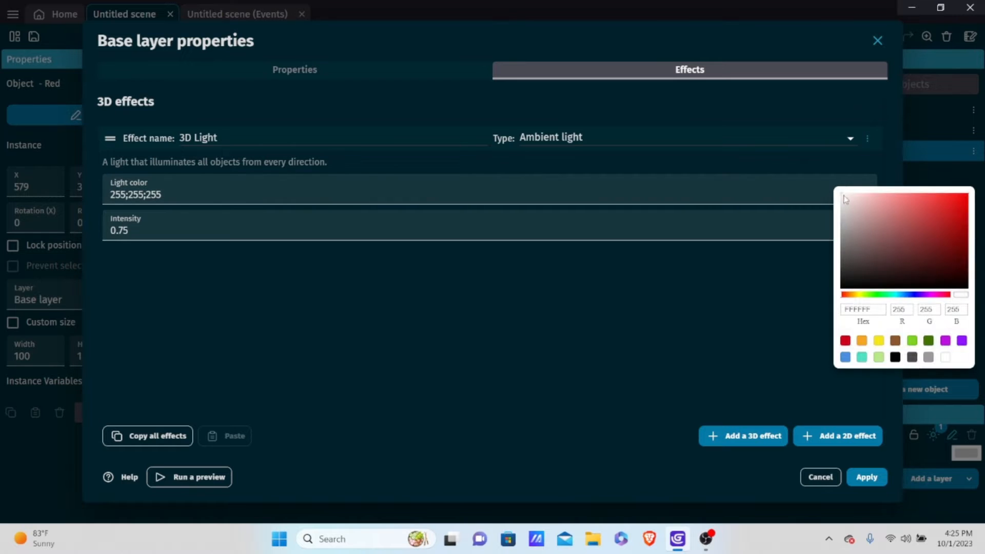
mouse_move(875, 239)
left_mouse_down()
mouse_move(961, 214)
mouse_move(968, 198)
left_mouse_up()
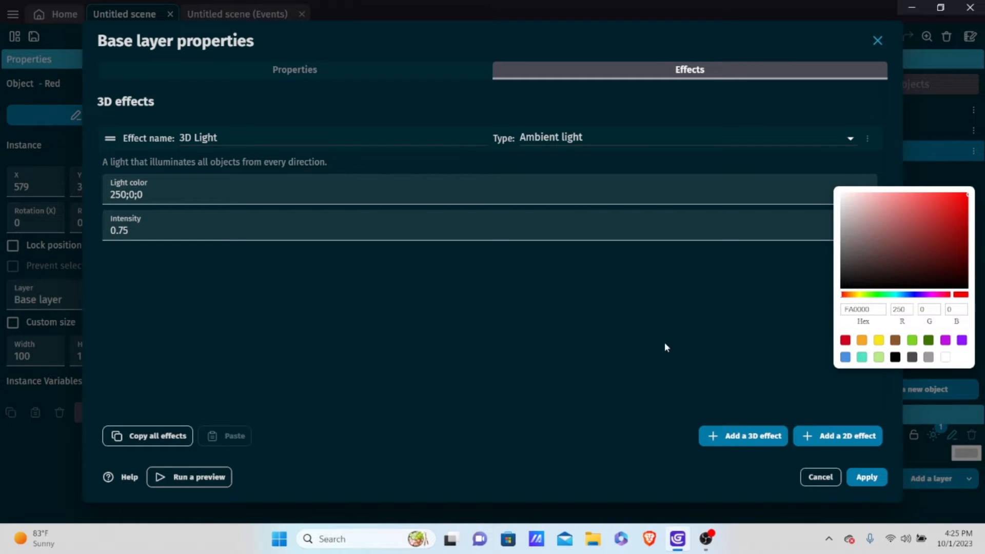
left_click(846, 412)
left_click(876, 483)
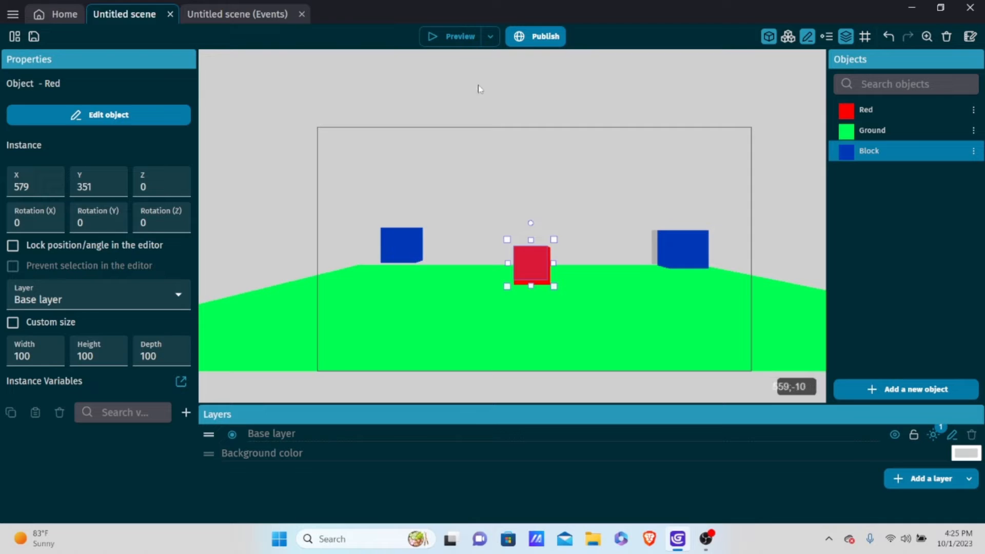
left_click(453, 33)
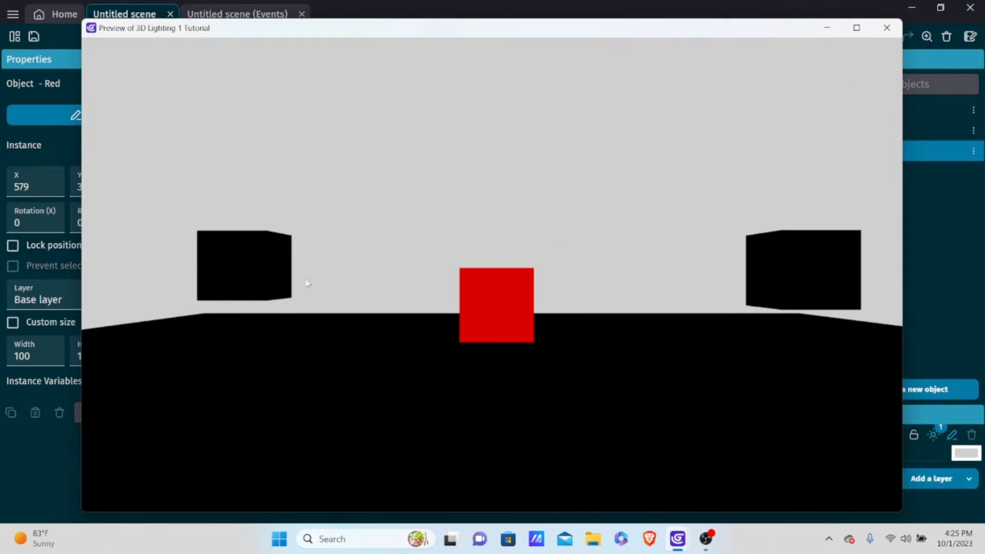
left_click(888, 28)
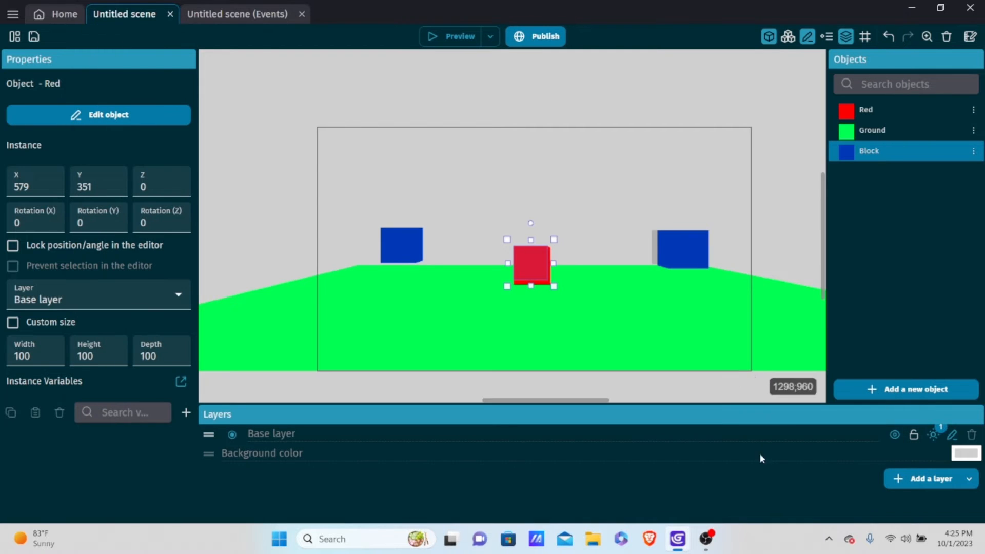
- Change the Base layer's ambient light color to pale yellow, 235;231;169, and preview the scene
left_click(934, 434)
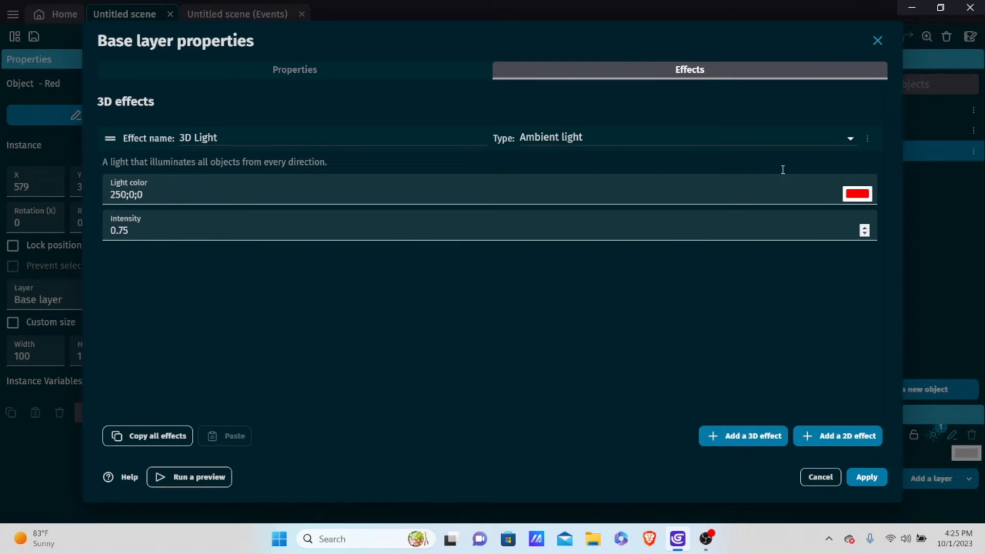
left_click(865, 193)
mouse_move(920, 236)
left_mouse_down()
mouse_move(796, 199)
mouse_move(818, 235)
mouse_move(857, 251)
mouse_move(853, 226)
mouse_move(855, 255)
mouse_move(889, 240)
mouse_move(864, 257)
mouse_move(856, 304)
left_mouse_up()
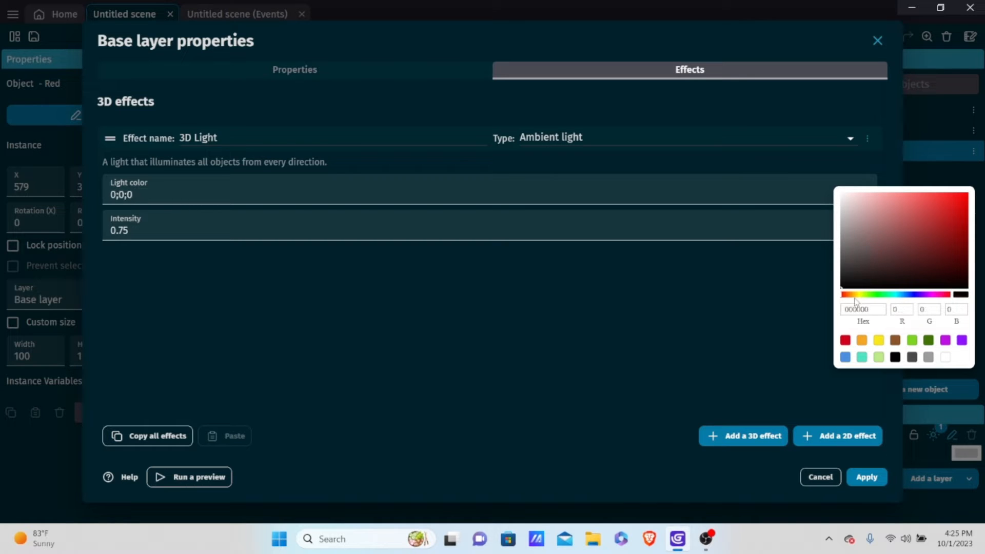
left_click(879, 340)
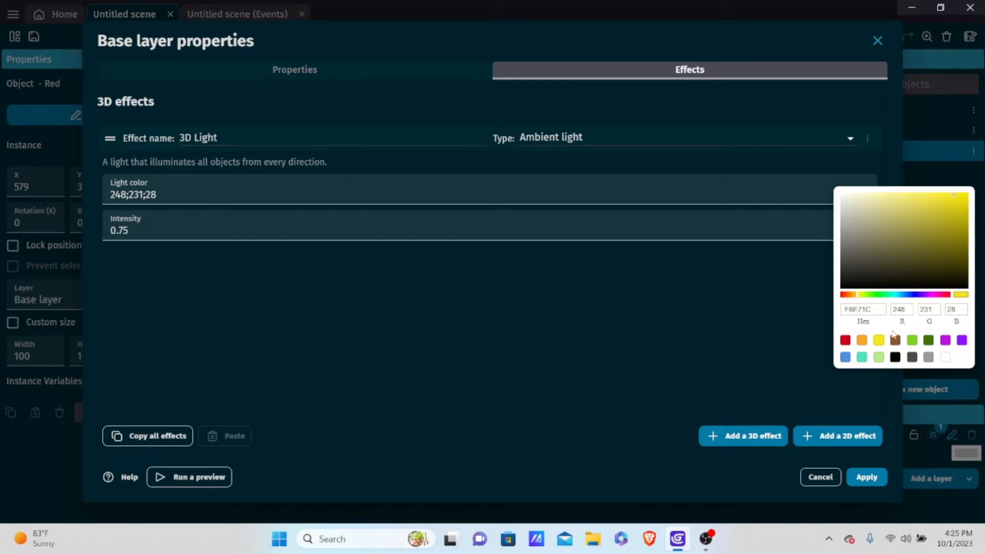
left_click_drag(867, 277, 876, 201)
left_click(831, 414)
left_click(866, 477)
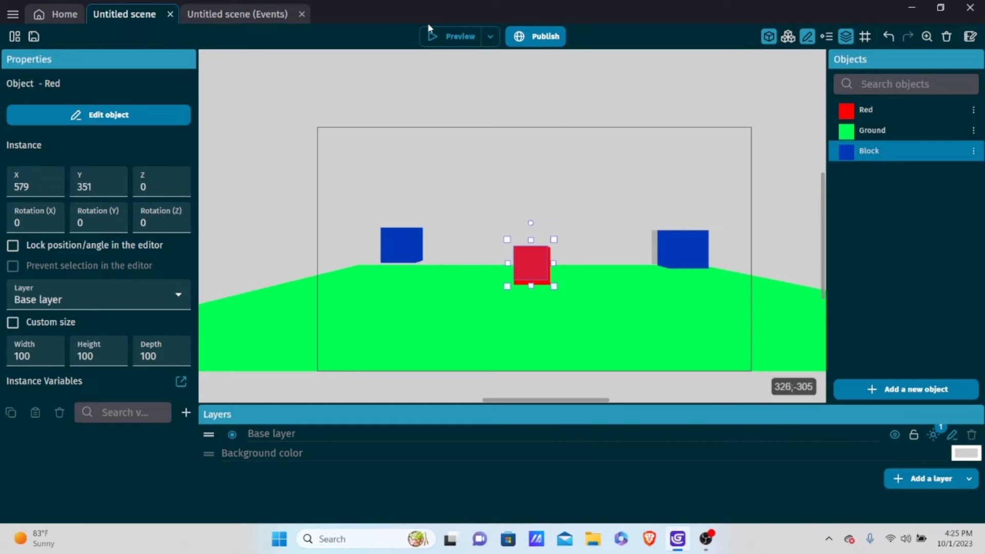
left_click(431, 36)
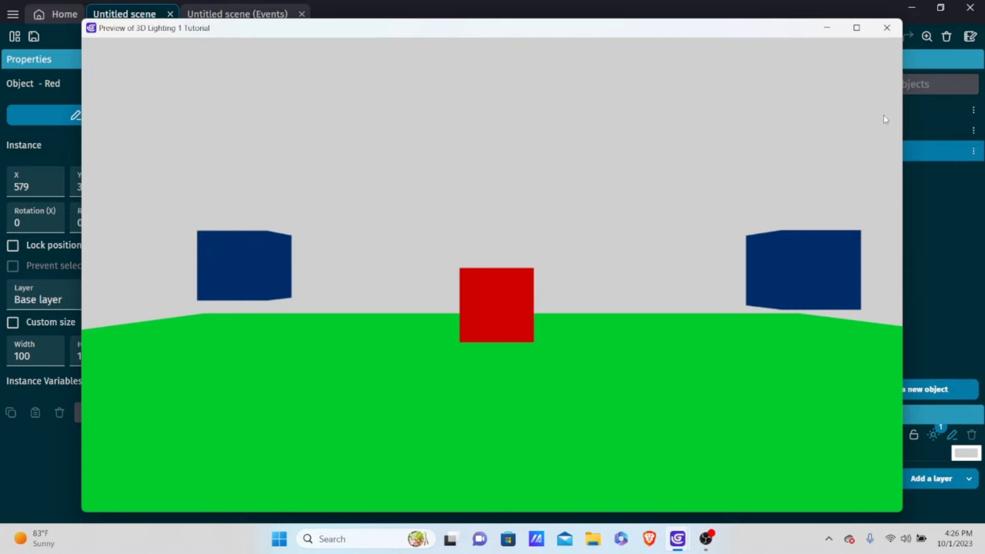
left_click(888, 29)
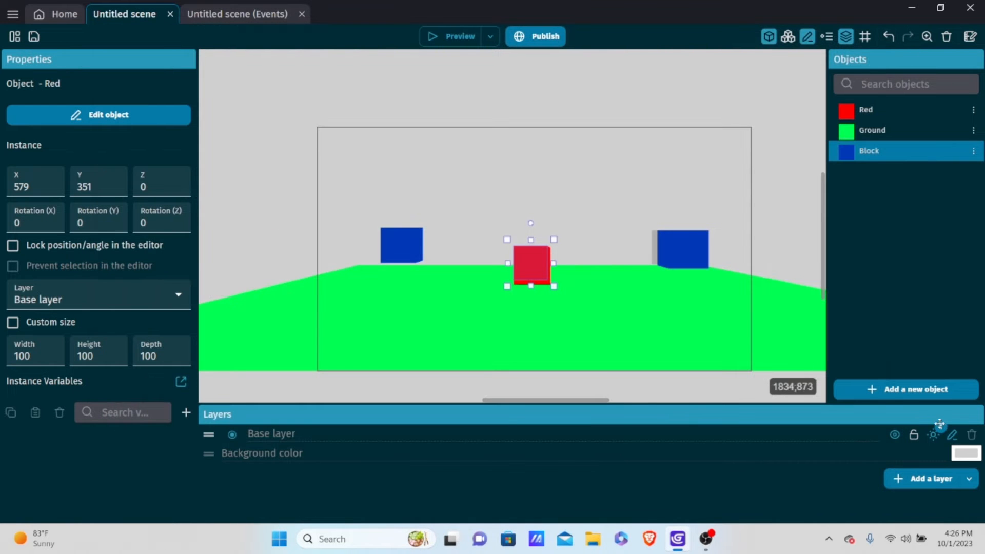
- Lighten the Base layer's ambient light color to off-white, 235;235;223, and preview the scene
left_click(934, 435)
left_click(857, 194)
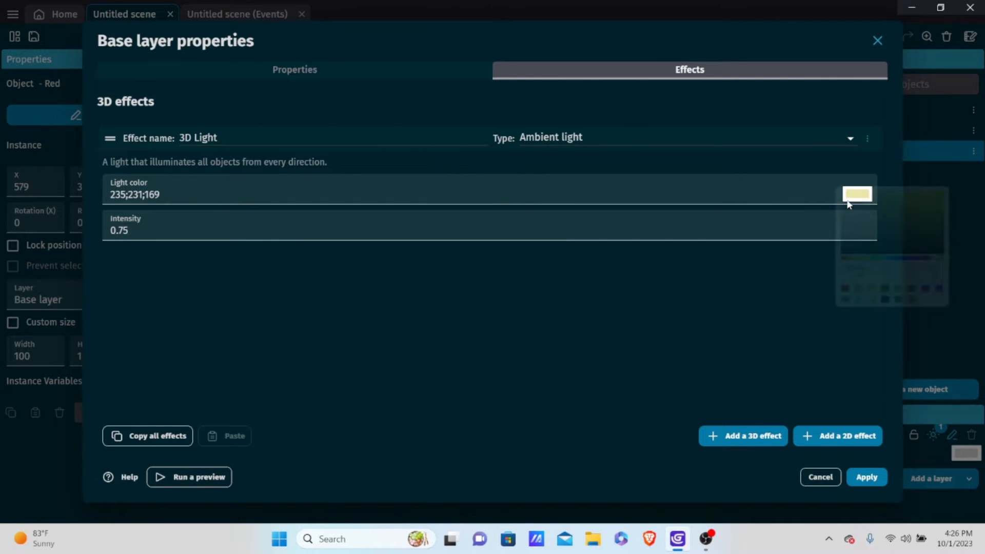
left_click_drag(903, 242, 847, 200)
left_click(726, 288)
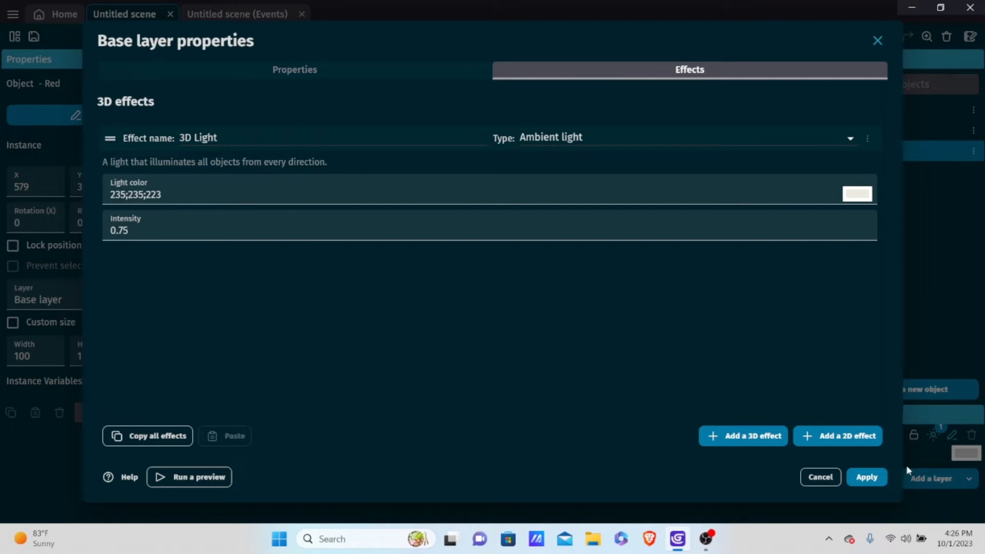
left_click(867, 478)
left_click(463, 37)
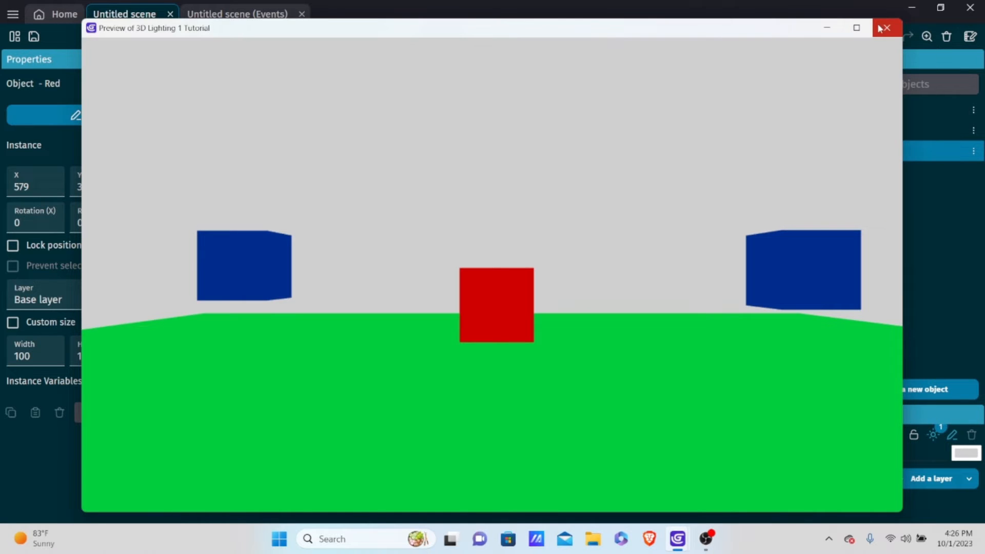
- Close the preview and set the Base layer's ambient light color to pure white, 255;255;255
left_click(880, 27)
left_click(934, 436)
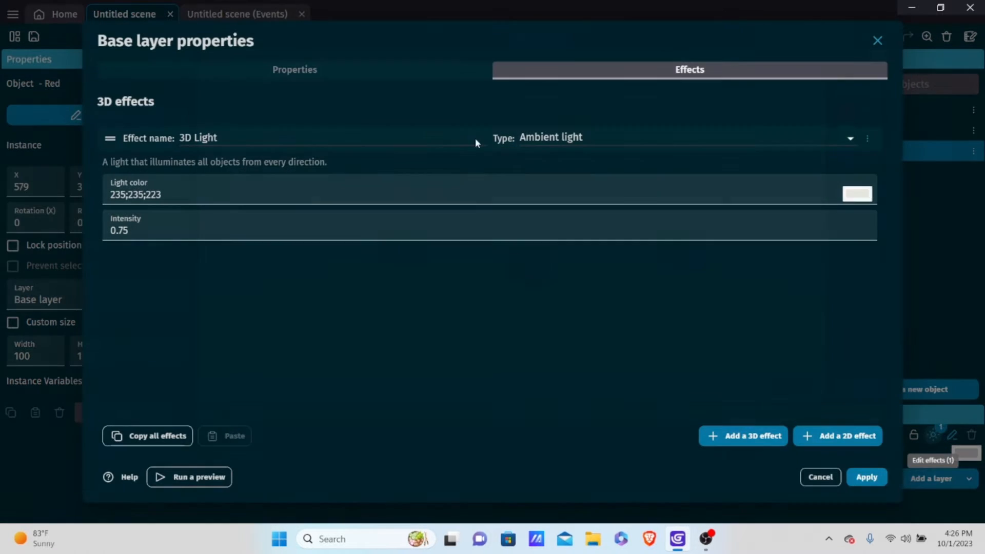
left_click(867, 198)
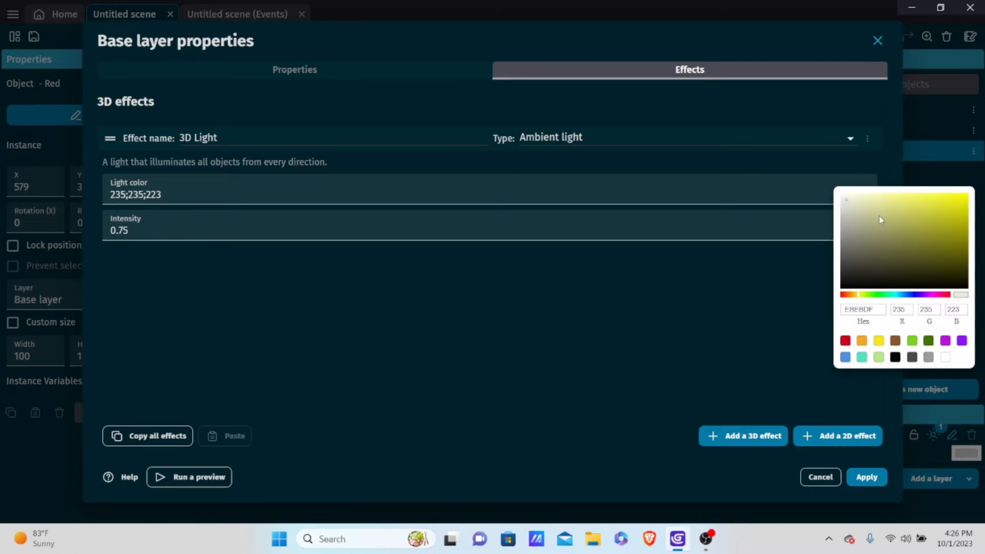
left_click_drag(879, 217, 834, 190)
left_click(731, 248)
- Set the Base layer's ambient light intensity to 3 and preview its effect on the scene
left_click_drag(347, 225, 193, 208)
key("ctrl+a")
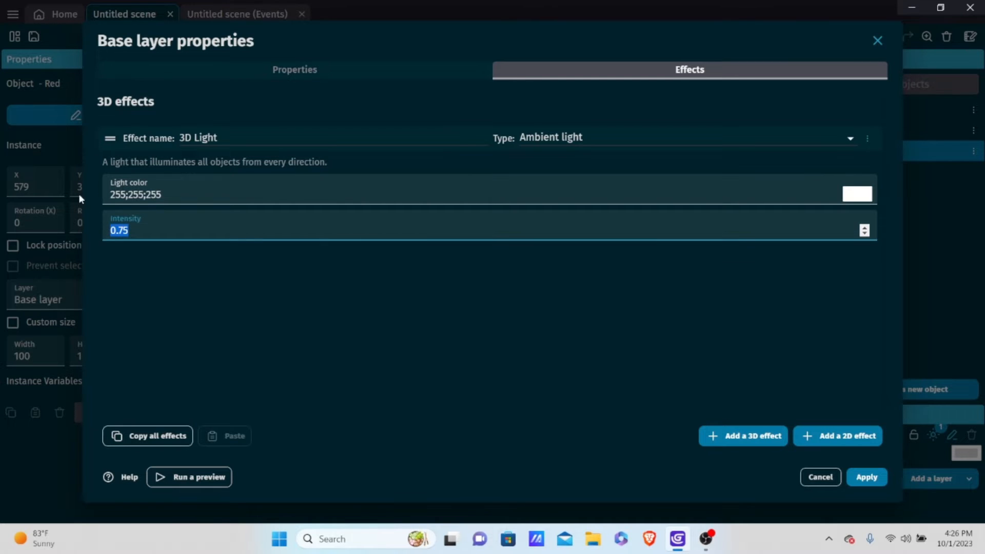
key("BackSpace")
type("3")
left_click(426, 371)
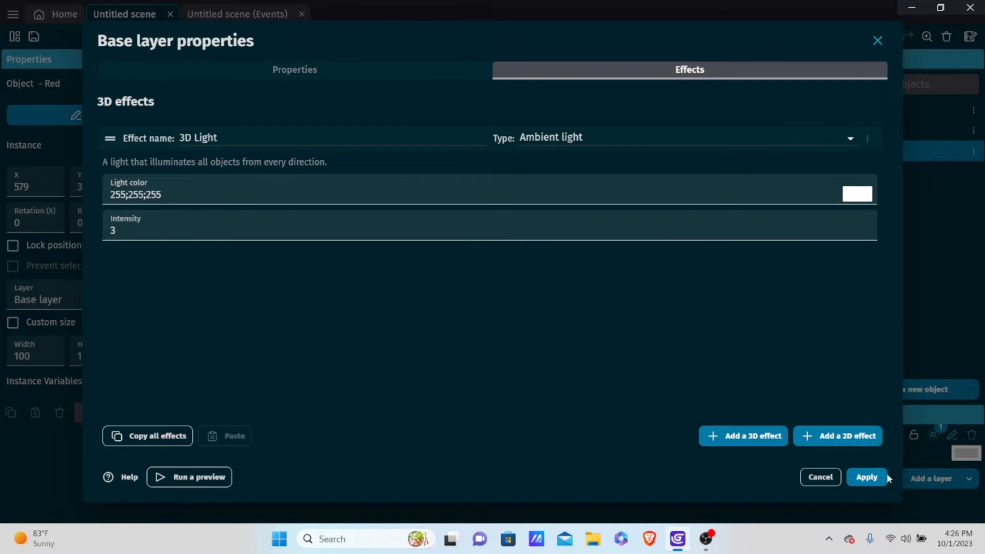
left_click(883, 477)
left_click(462, 35)
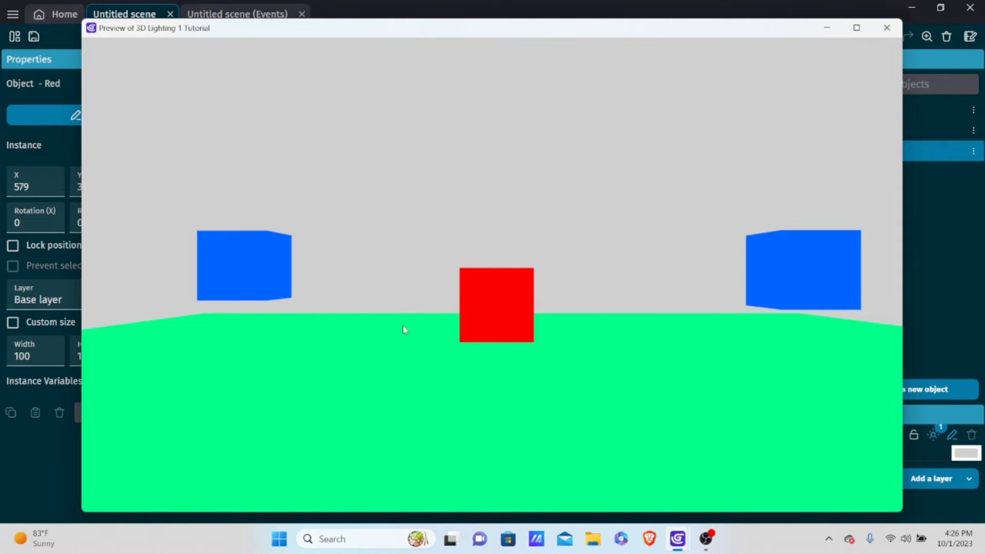
left_click_drag(627, 31, 615, 117)
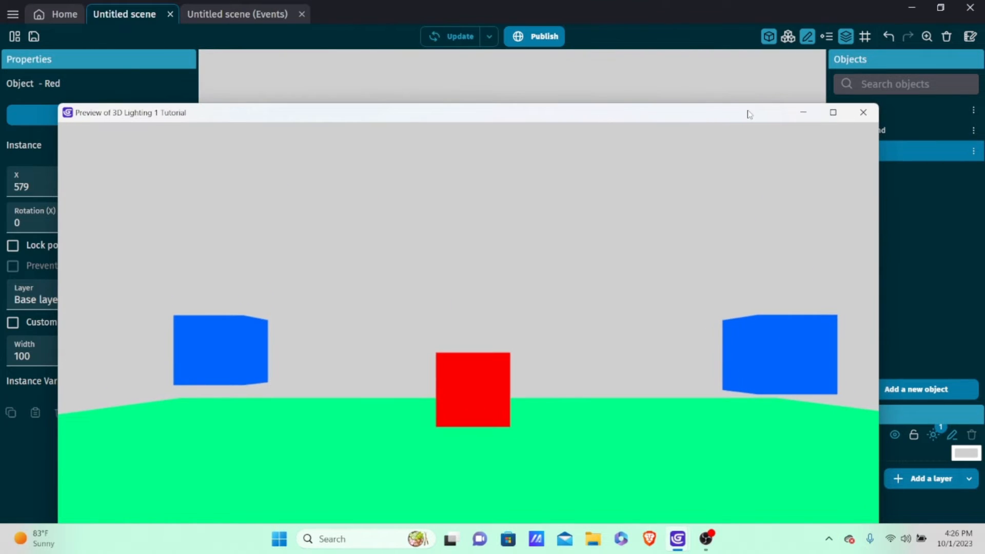
left_click(863, 112)
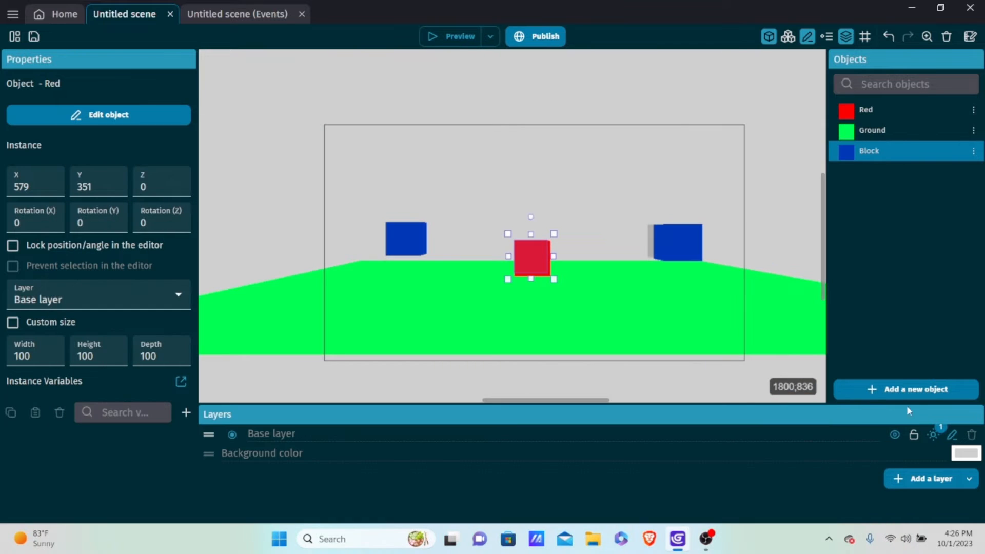
- Raise the Base layer's ambient light intensity to 10 and preview the scene
left_click(930, 437)
left_click(224, 230)
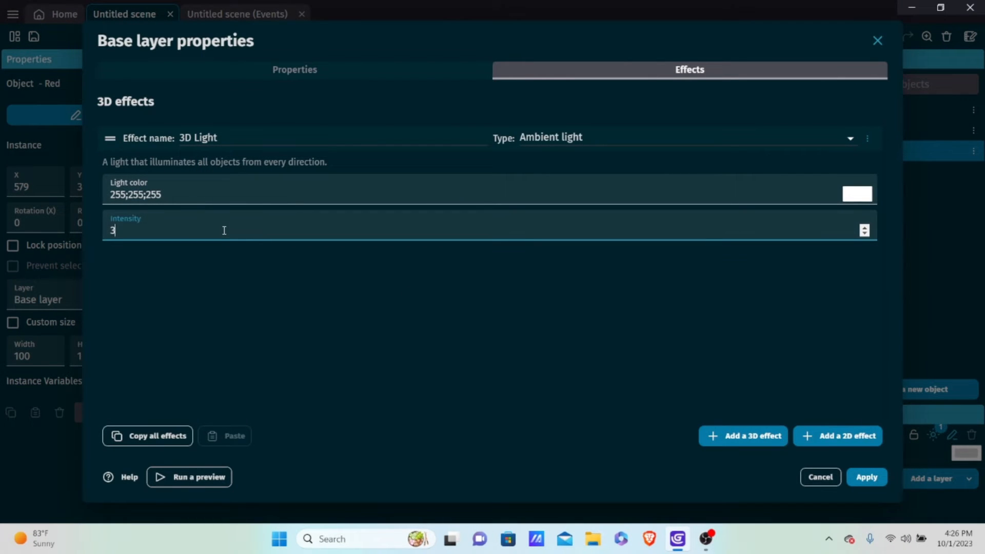
key("BackSpace")
type("10")
key("BackSpace")
key("BackSpace")
type("50")
key("BackSpace")
key("BackSpace")
type("10")
key("BackSpace")
type("5")
left_click(867, 477)
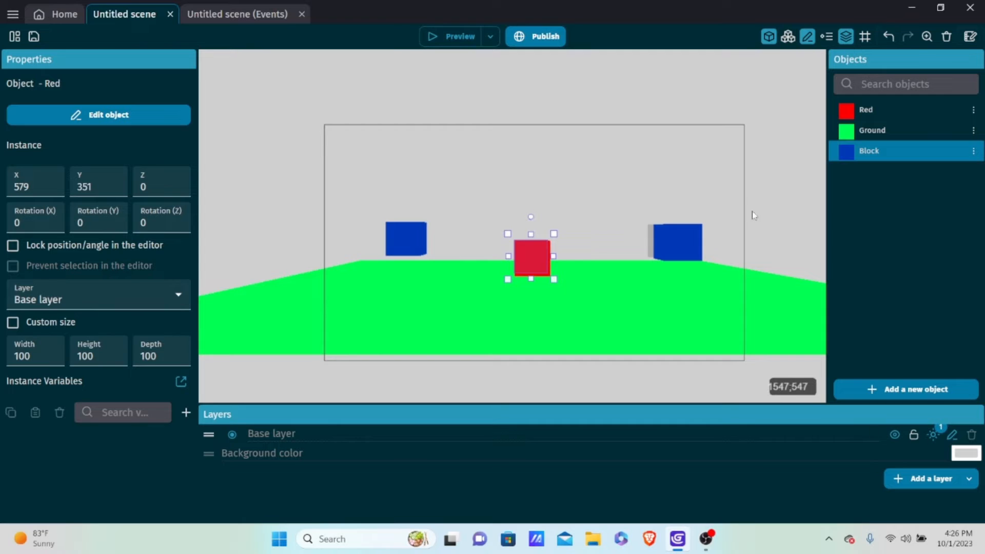
left_click(426, 32)
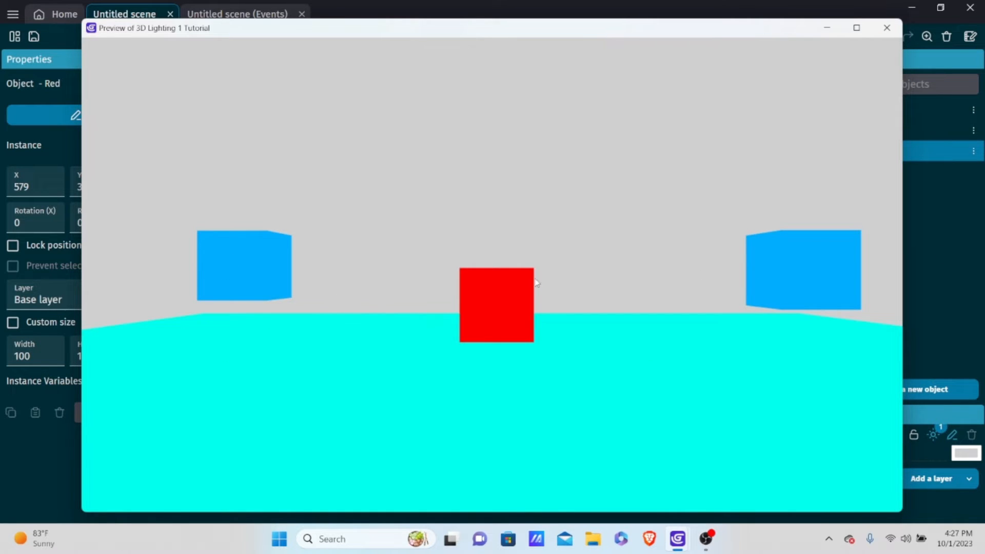
left_click(887, 28)
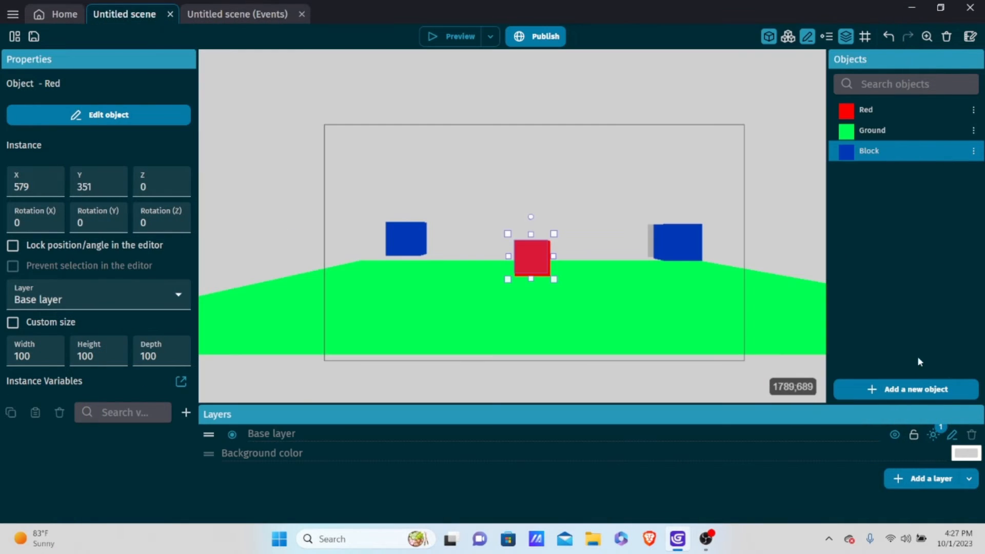
- Change the type of the Base layer's 3D Light effect to Directional light
left_click(933, 435)
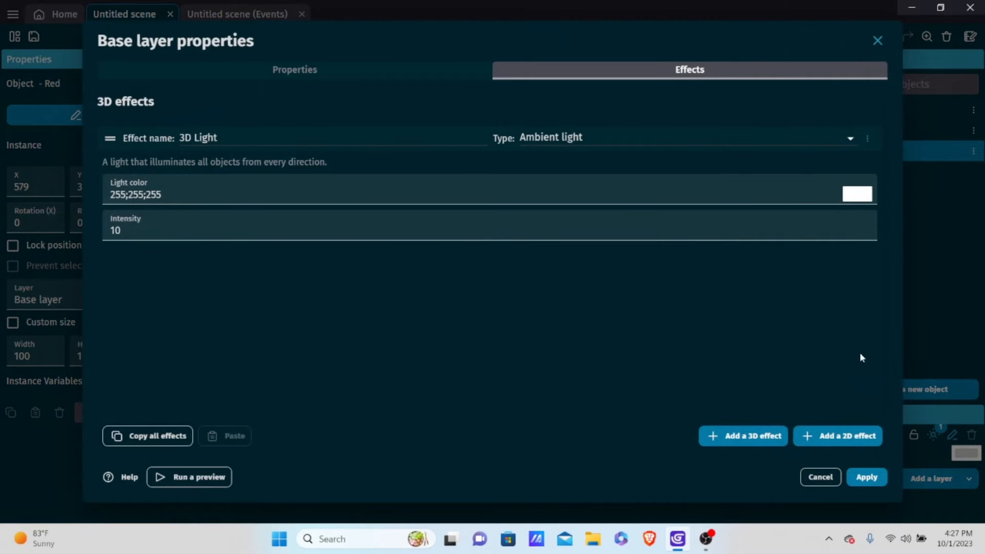
left_click(622, 144)
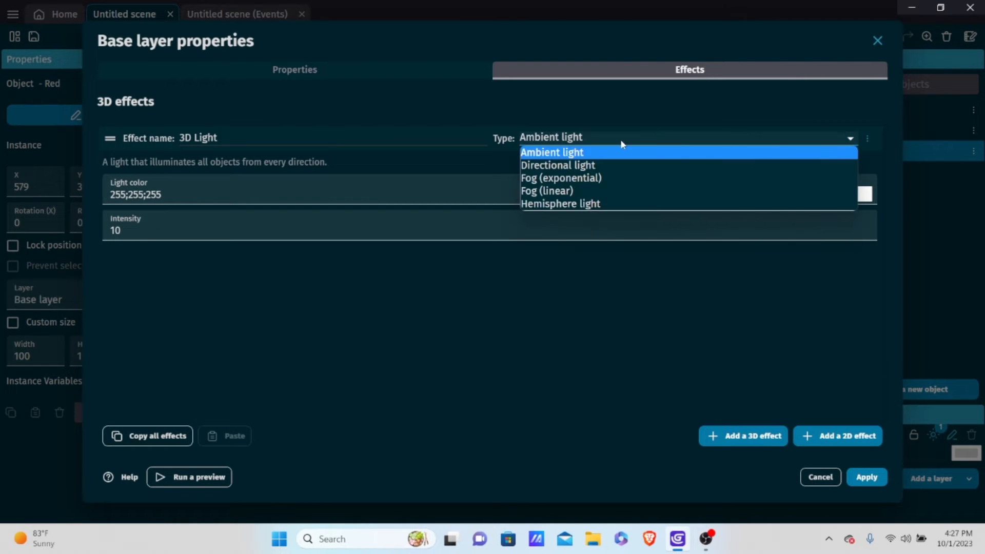
left_click(559, 166)
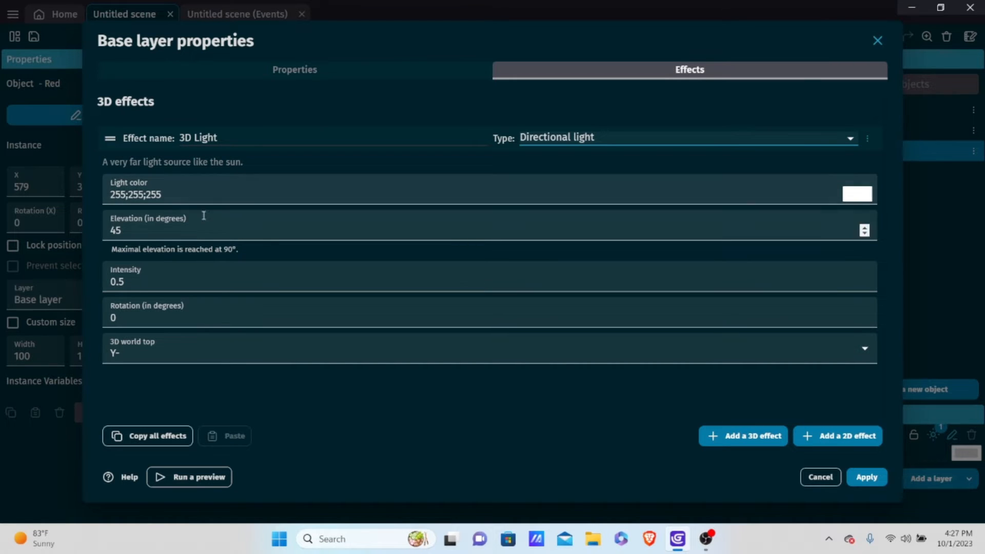
- Try Z+ as the directional light's 3D world top, and return it to Y-
left_click(468, 358)
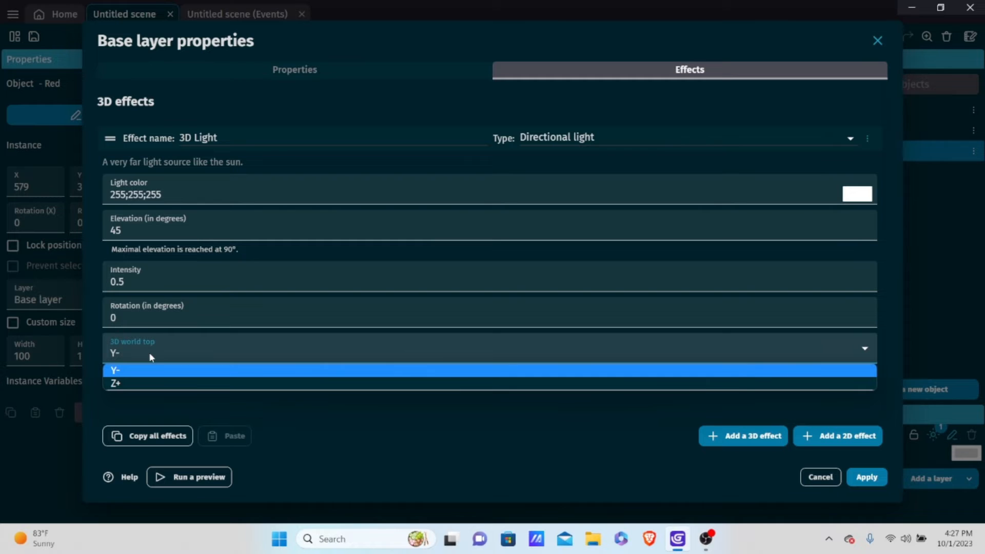
left_click(116, 382)
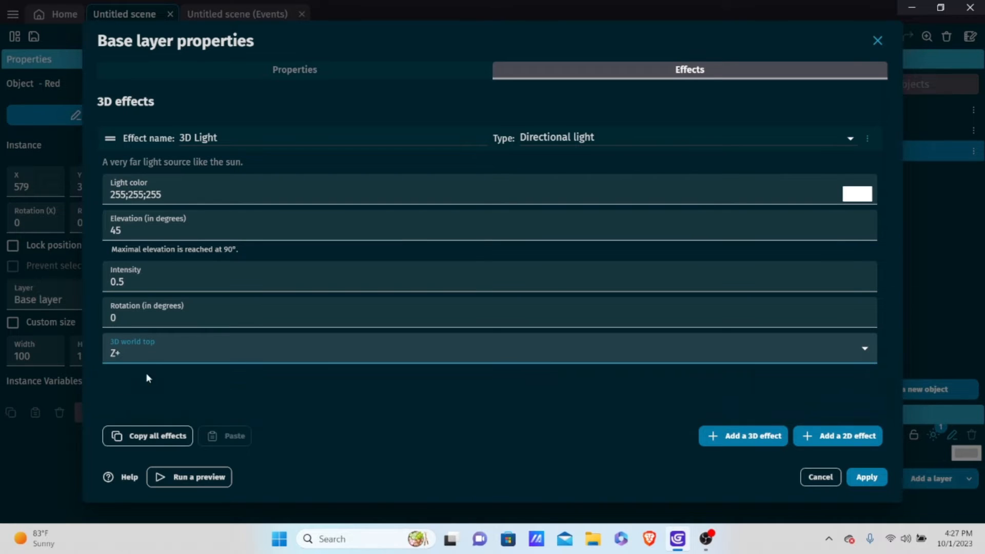
left_click(139, 362)
left_click(137, 370)
left_click(123, 362)
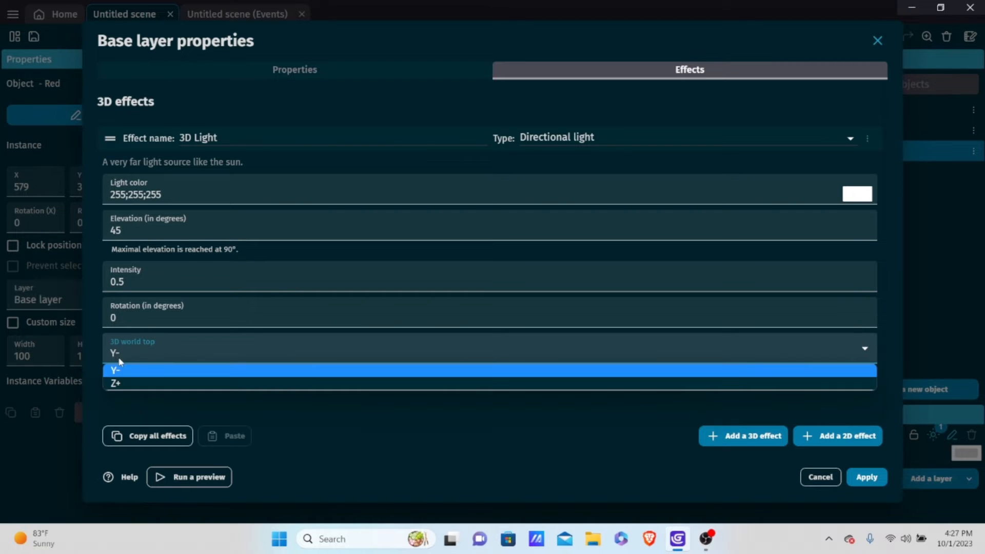
left_click(180, 408)
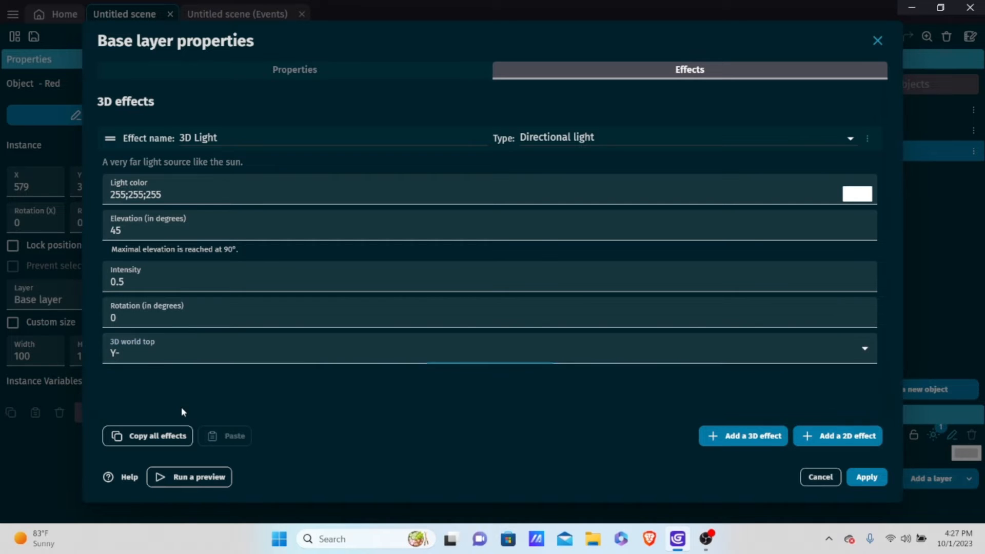
- Review the directional light's 3D world top options and its color, elevation and rotation settings
left_click(133, 353)
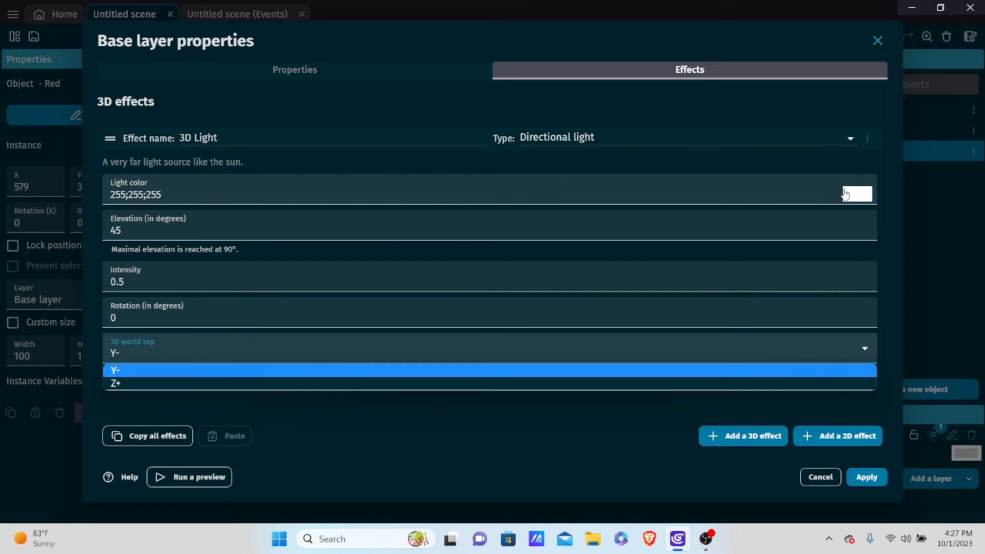
left_click(857, 196)
left_click(857, 196)
left_click(689, 213)
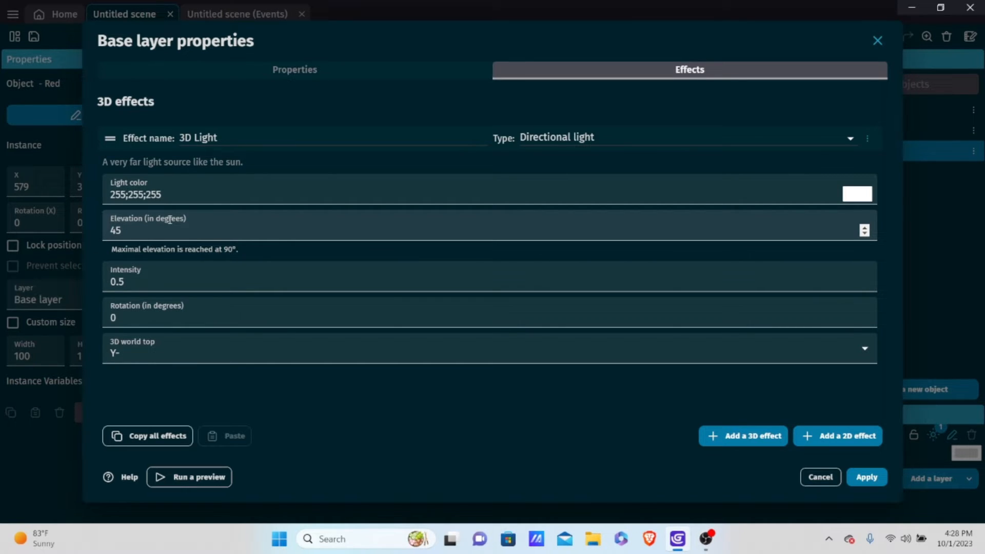
left_click_drag(171, 226, 117, 238)
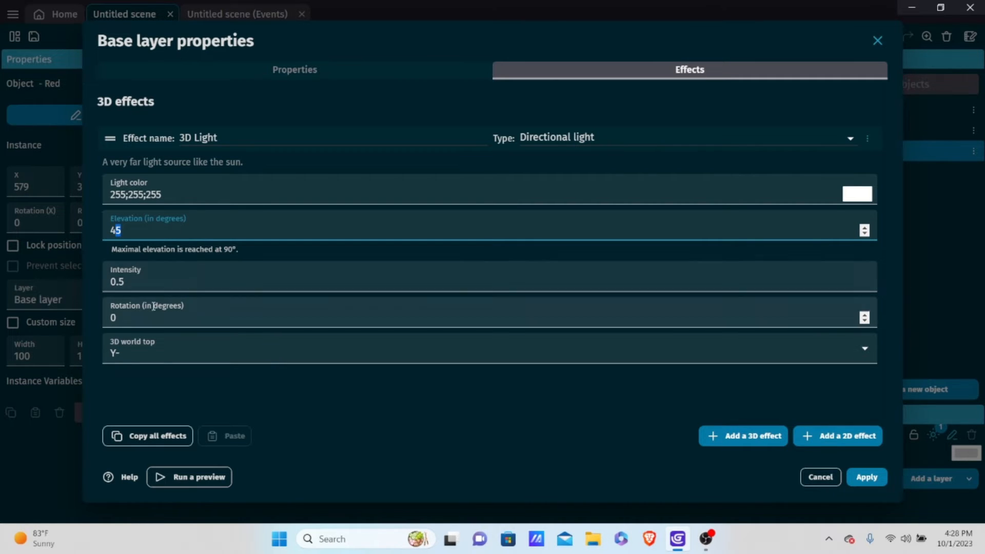
left_click(156, 307)
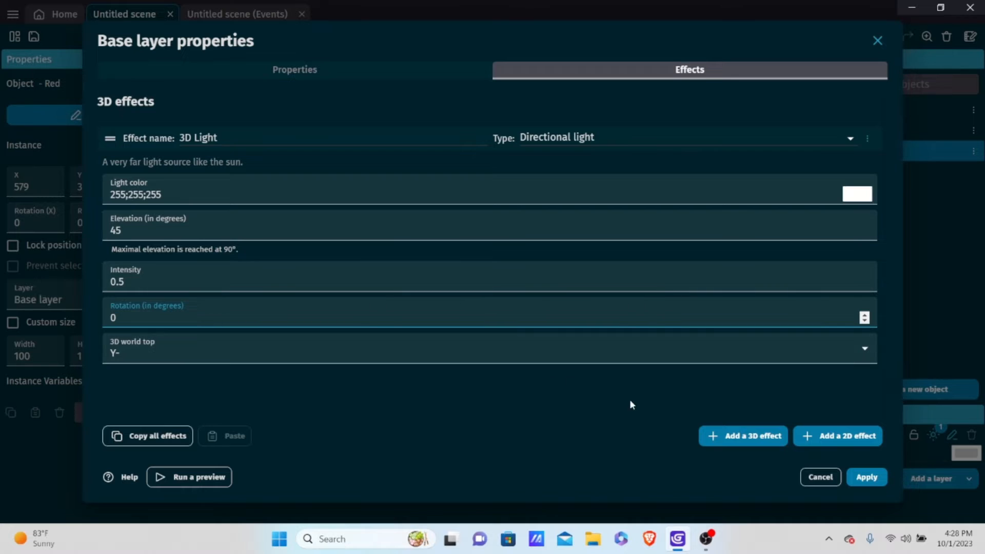
- Set the directional light's intensity to 1, apply it, and preview the shading on the scene
left_click_drag(167, 278, 76, 273)
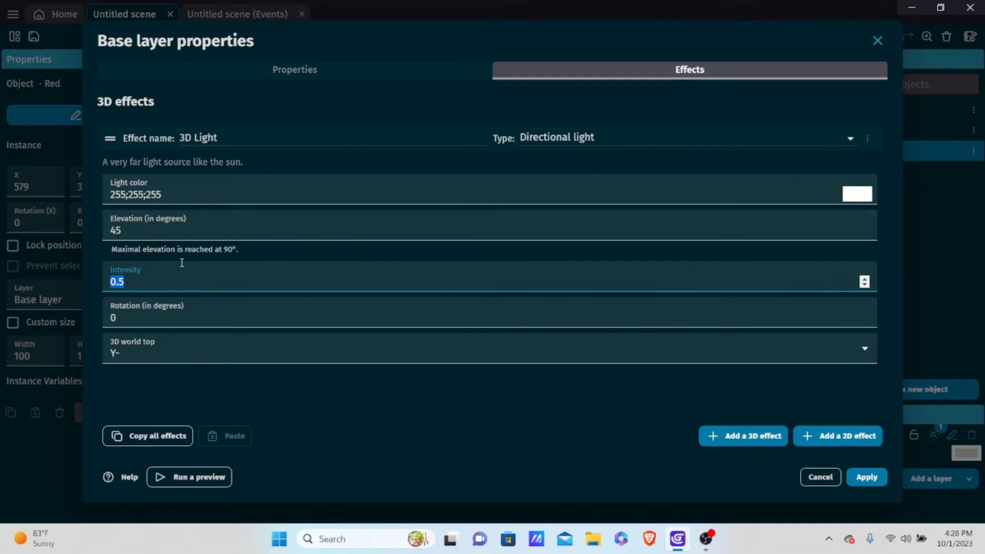
key("BackSpace")
type("1")
left_click(538, 408)
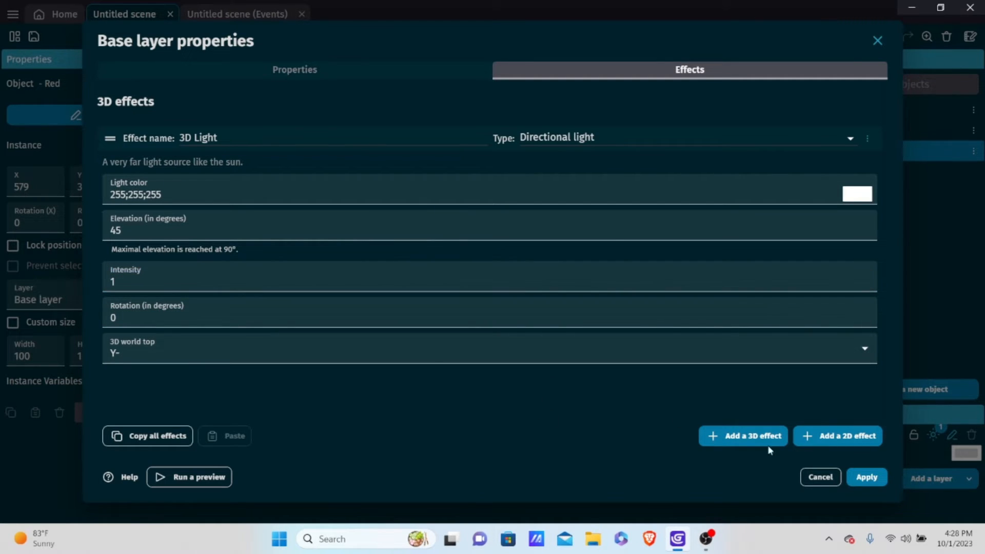
left_click(866, 479)
left_click(451, 36)
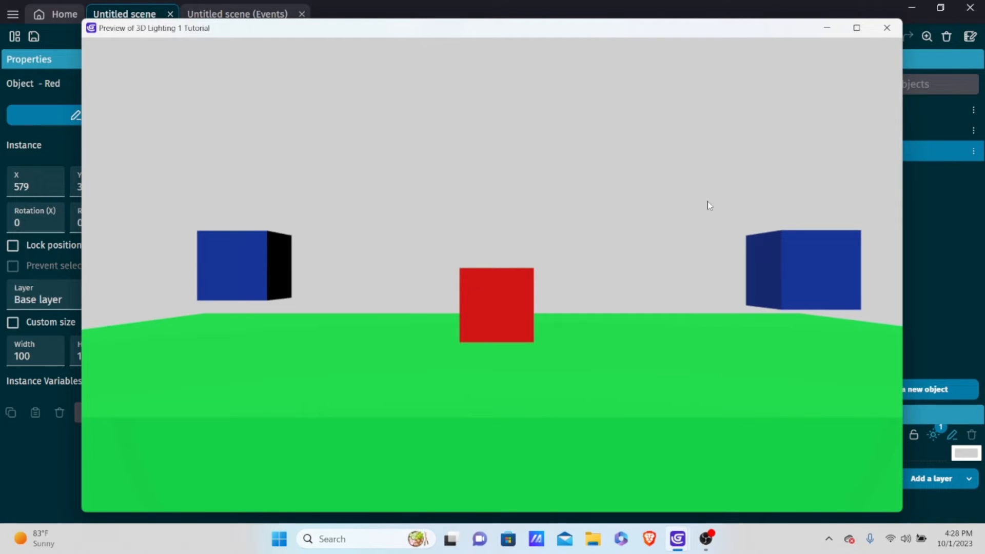
left_click(886, 29)
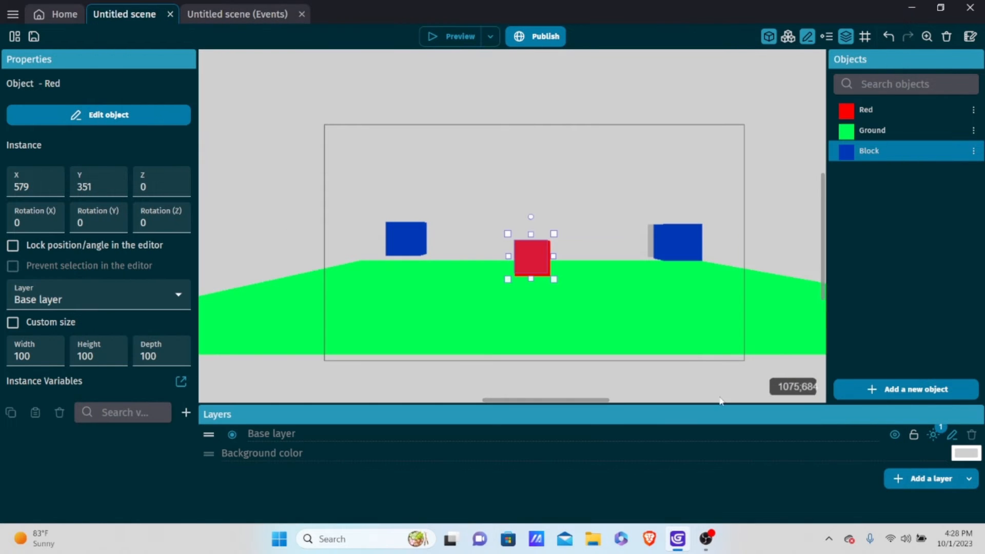
- Set the Base layer's directional light rotation to 90 degrees and preview the scene
left_click(932, 437)
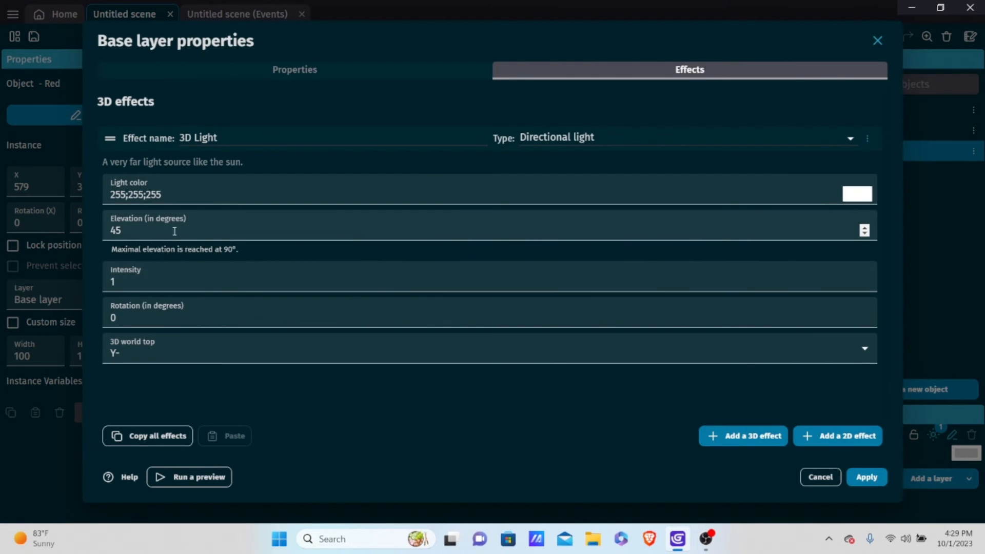
left_click(168, 301)
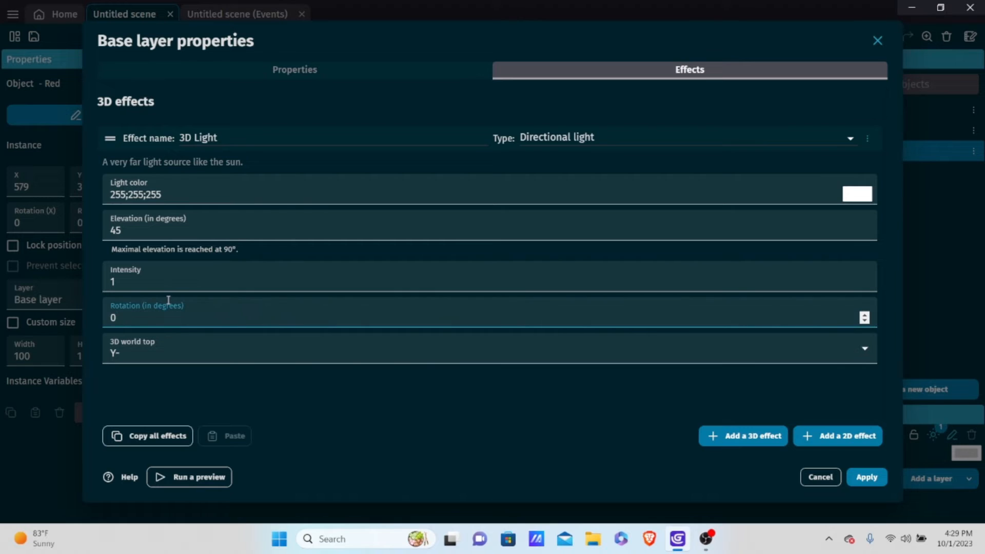
key("BackSpace")
type("6")
key("BackSpace")
type("90")
left_click(866, 477)
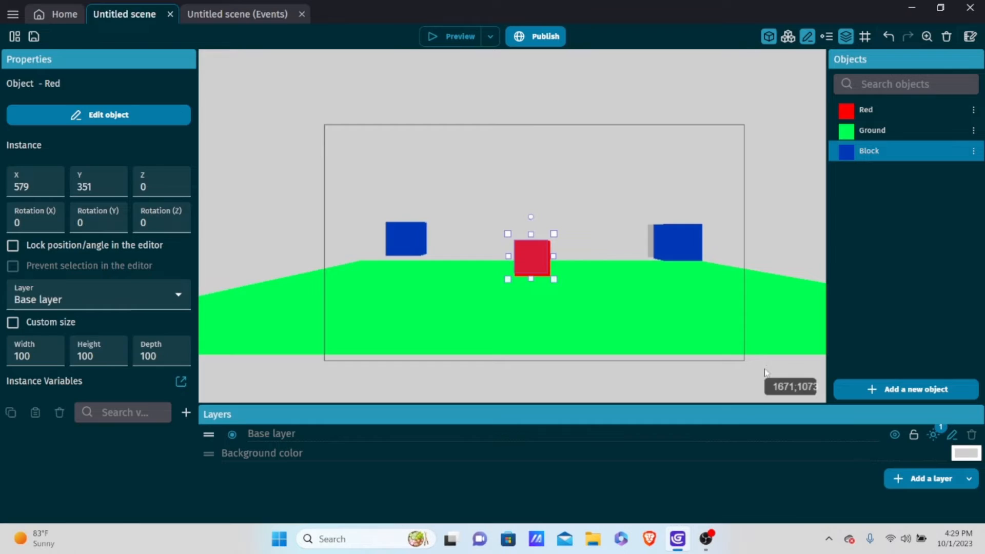
left_click(433, 36)
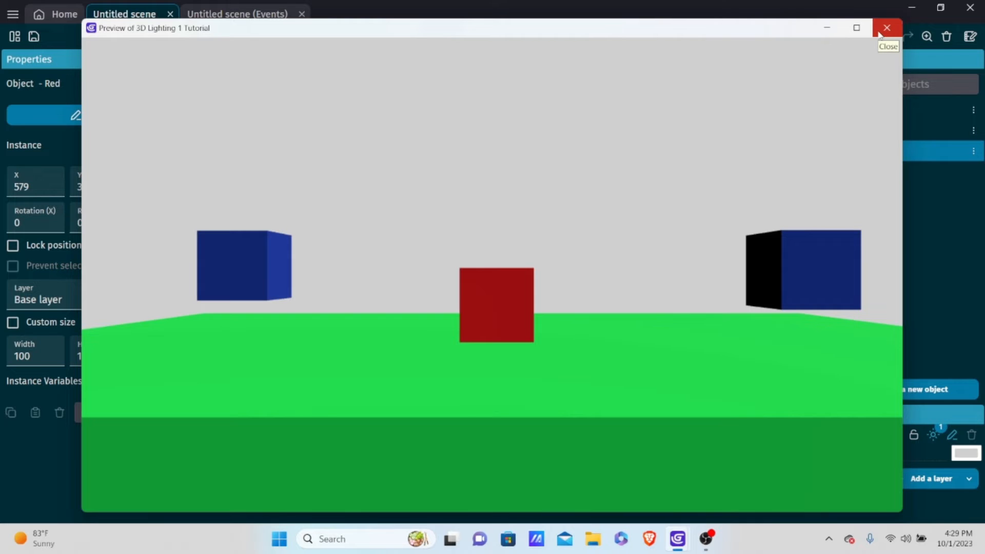
left_click(879, 34)
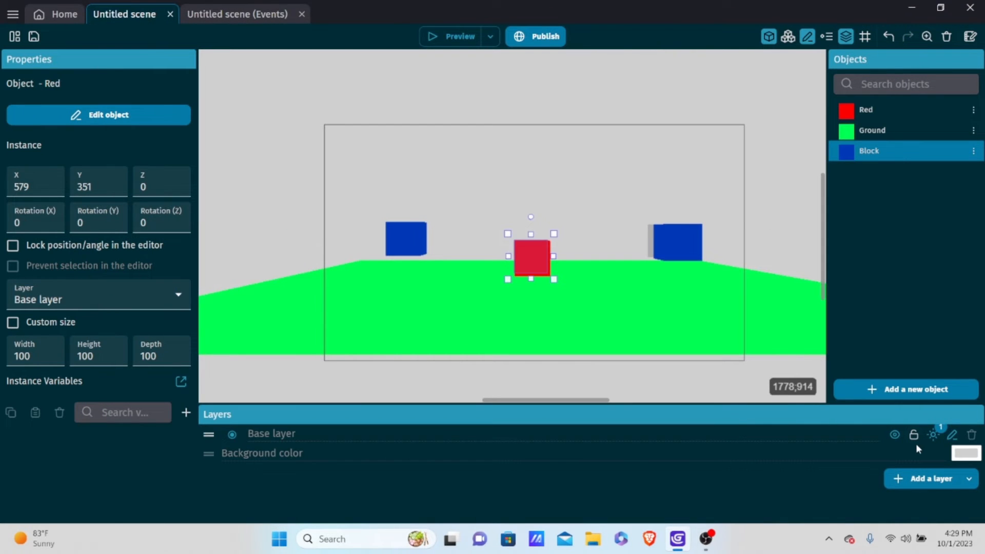
- Set the directional light's elevation to 0 degrees and preview its effect on the scene
left_click(935, 435)
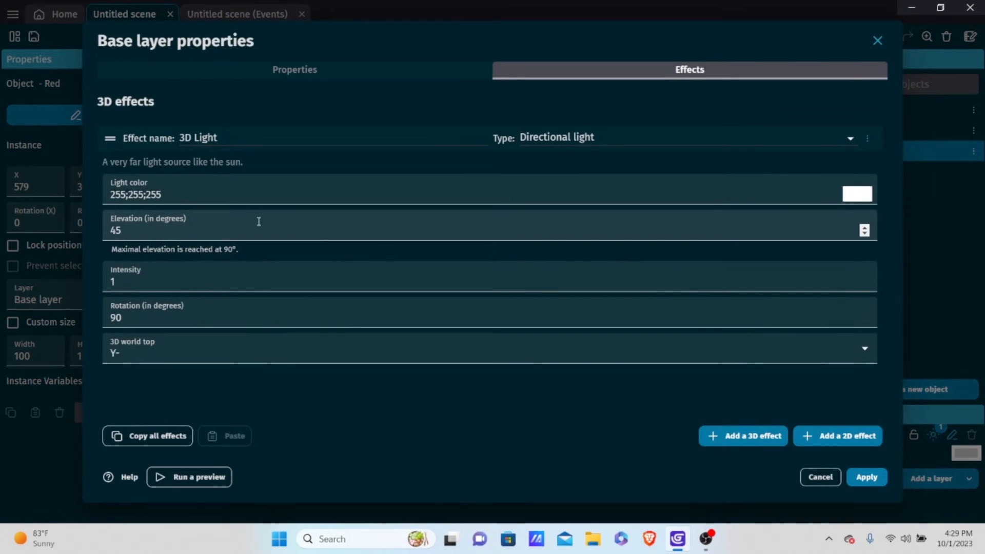
double_click(164, 229)
key("BackSpace")
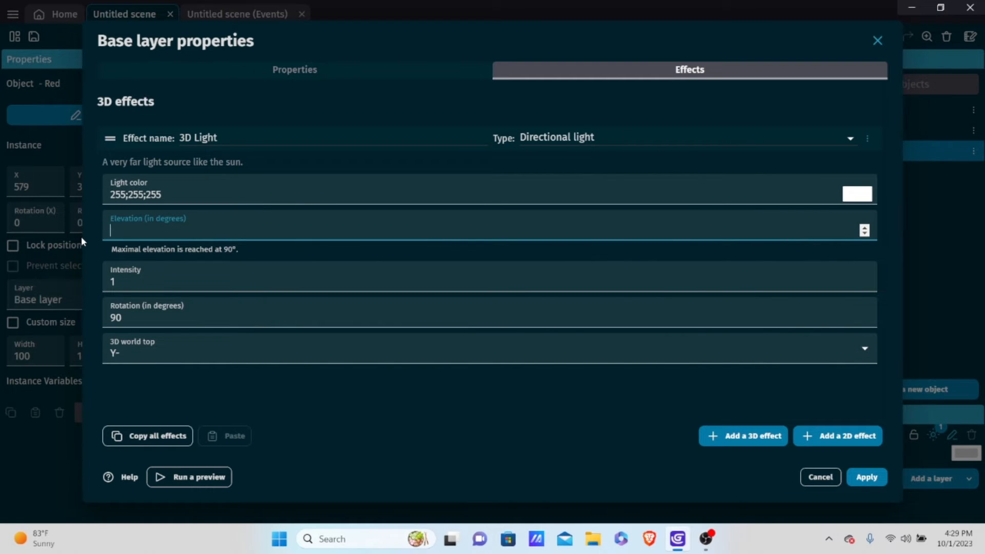
type("0")
left_click(867, 477)
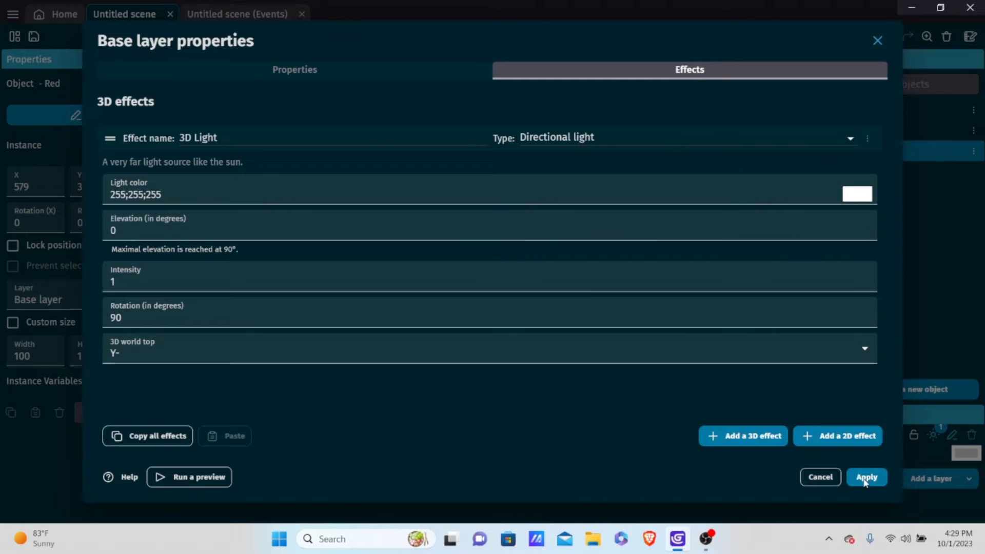
left_click(451, 36)
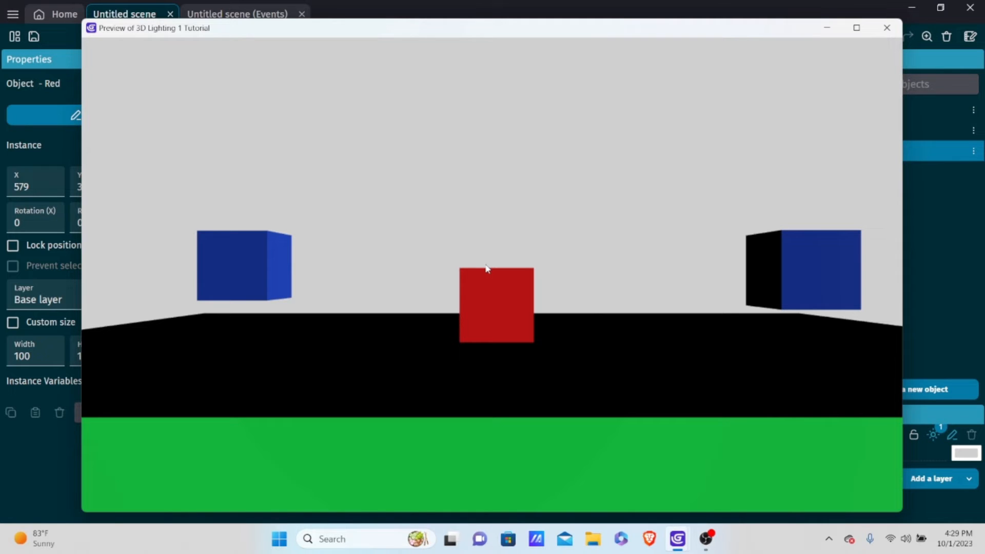
- Set the Base layer's directional light elevation to 90 degrees, apply it, and preview the scene
left_click(888, 28)
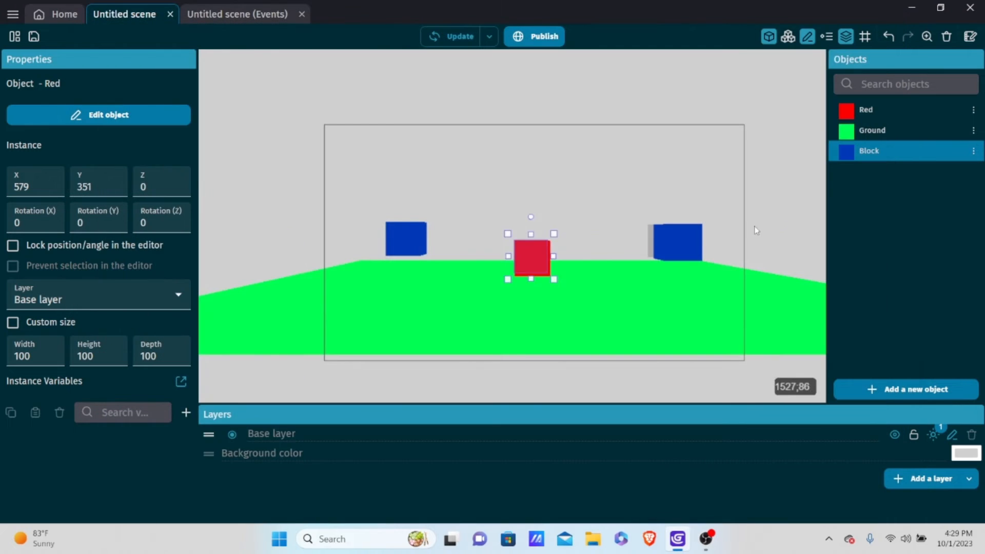
left_click(932, 435)
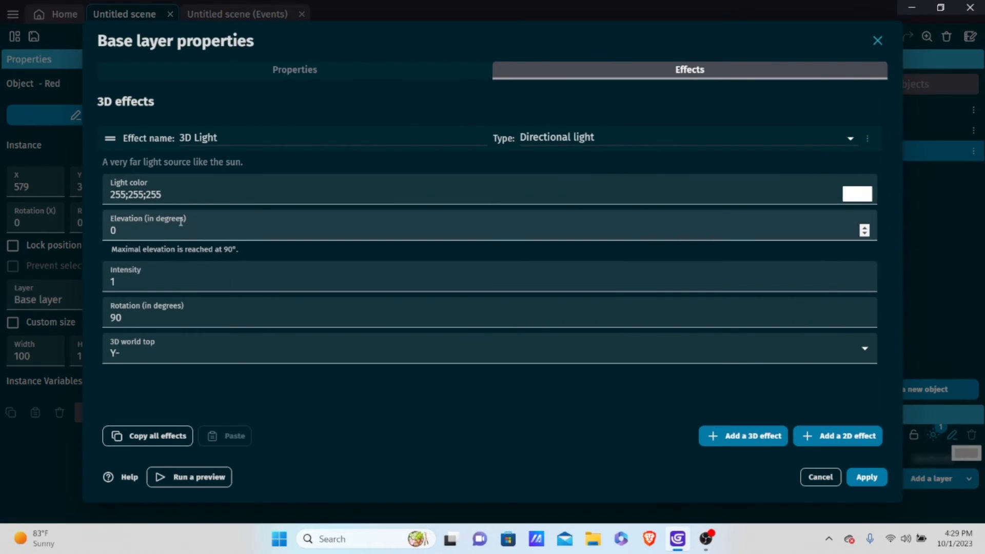
left_click(181, 223)
key("BackSpace")
type("90")
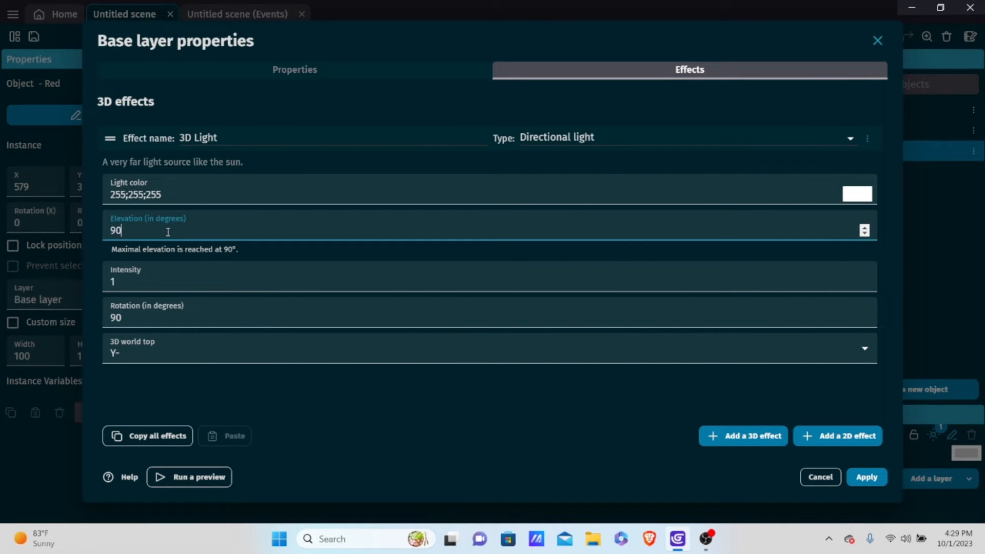
left_click(867, 478)
left_click(461, 38)
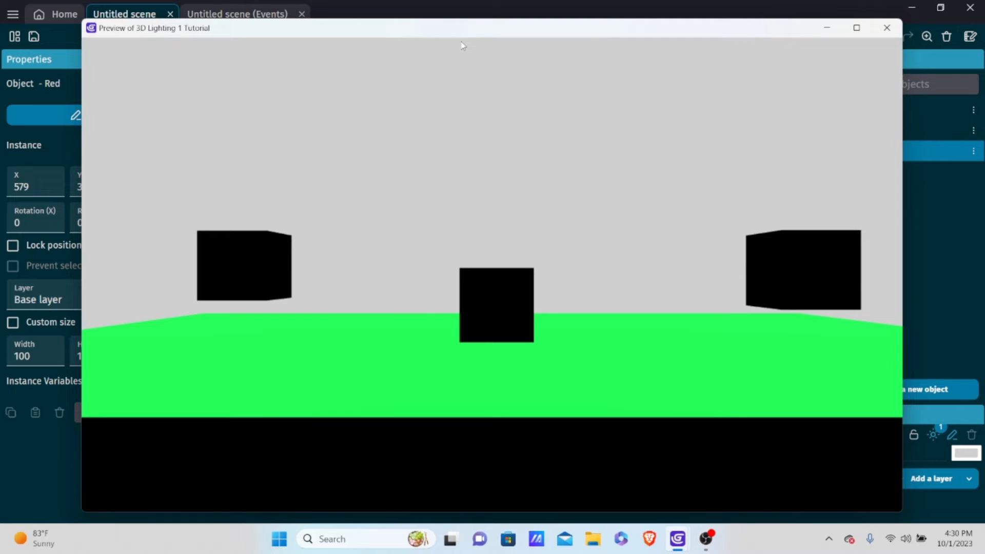
left_click(887, 28)
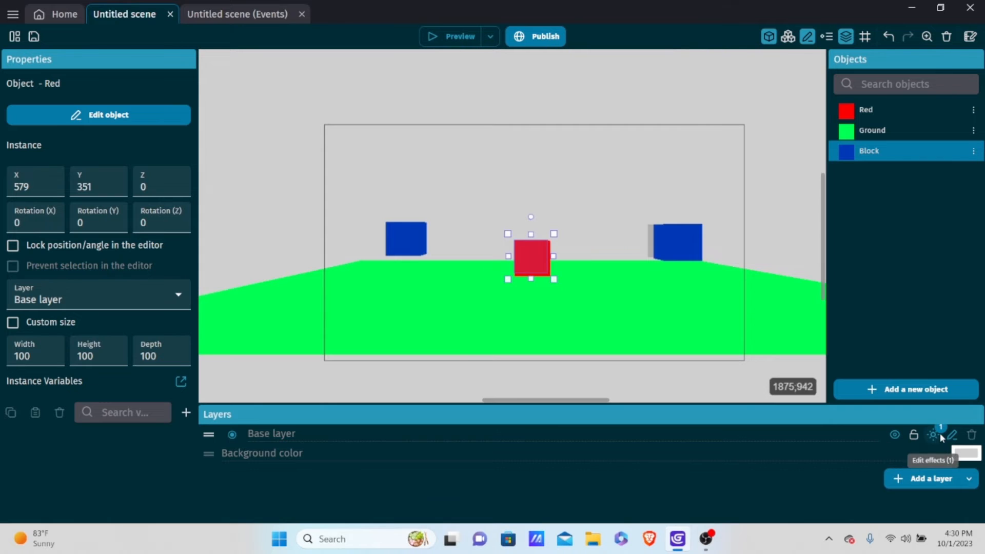
- Change the Base layer's 3D Light effect type to Fog (exponential) and preview the scene
left_click(942, 438)
left_click(526, 142)
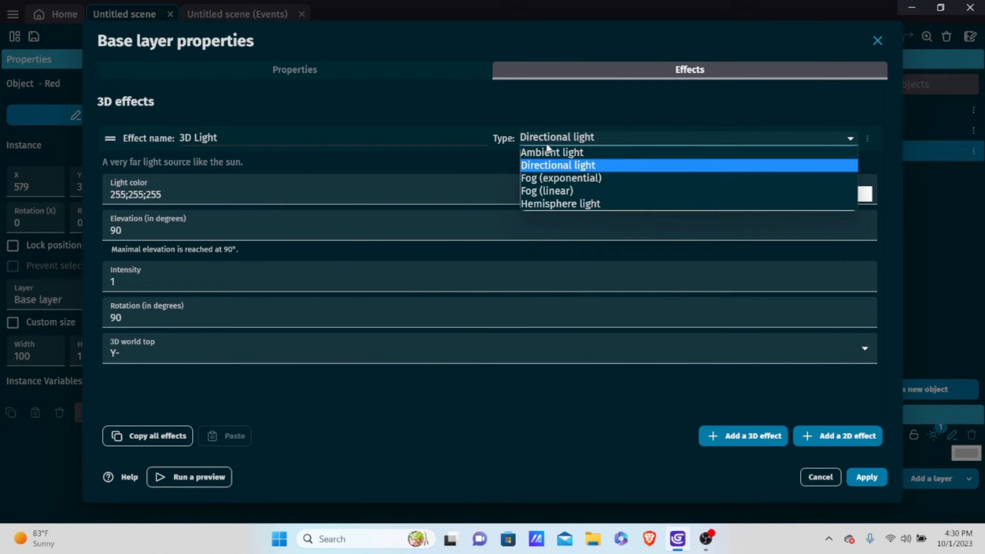
left_click(565, 177)
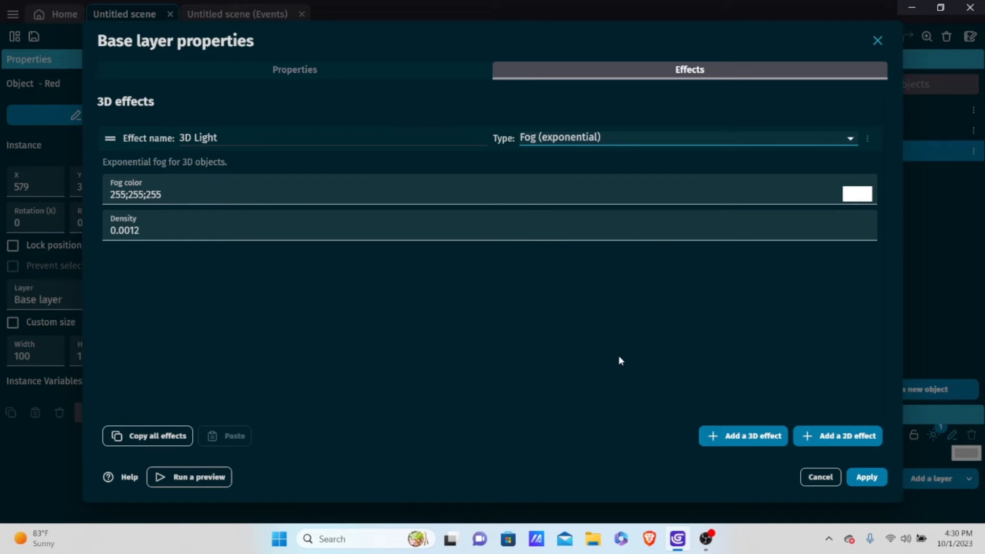
left_click(866, 477)
left_click(452, 31)
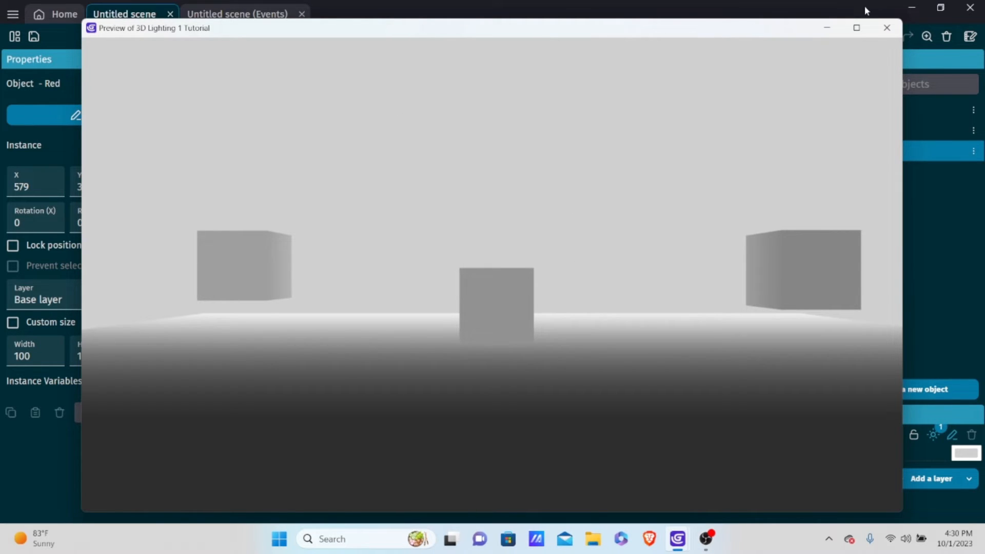
left_click(886, 28)
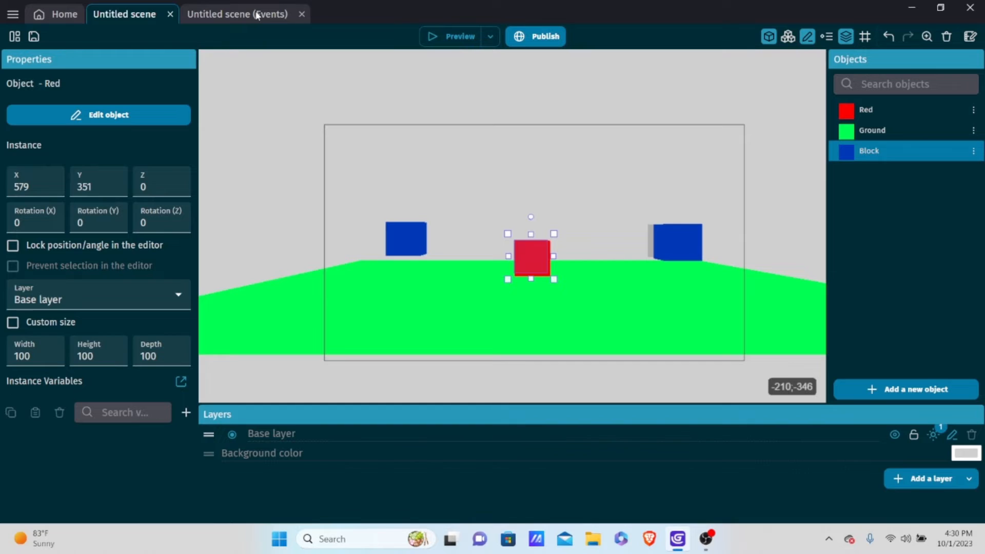
- Add the first empty event to the scene's event sheet
left_click(257, 16)
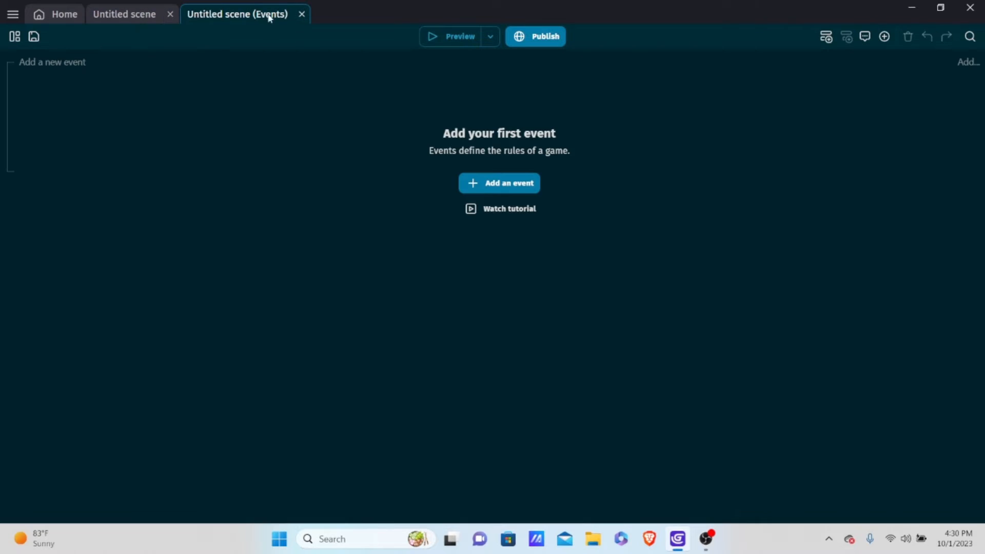
left_click(504, 185)
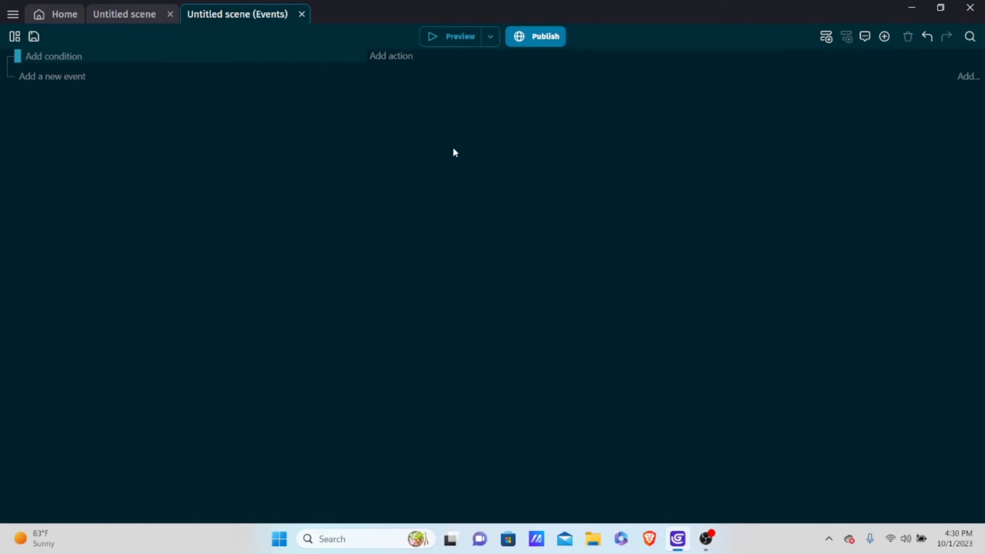
left_click(63, 56)
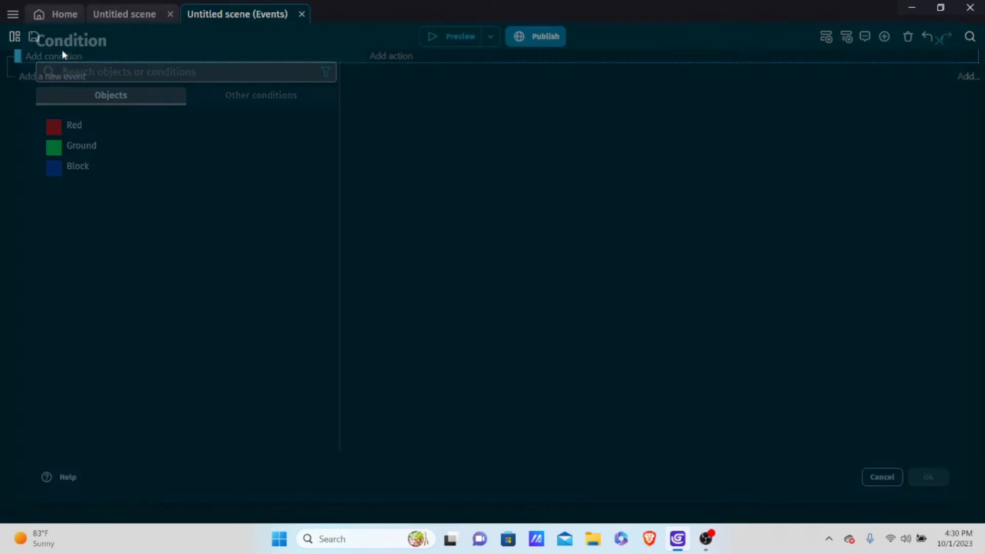
left_click(256, 101)
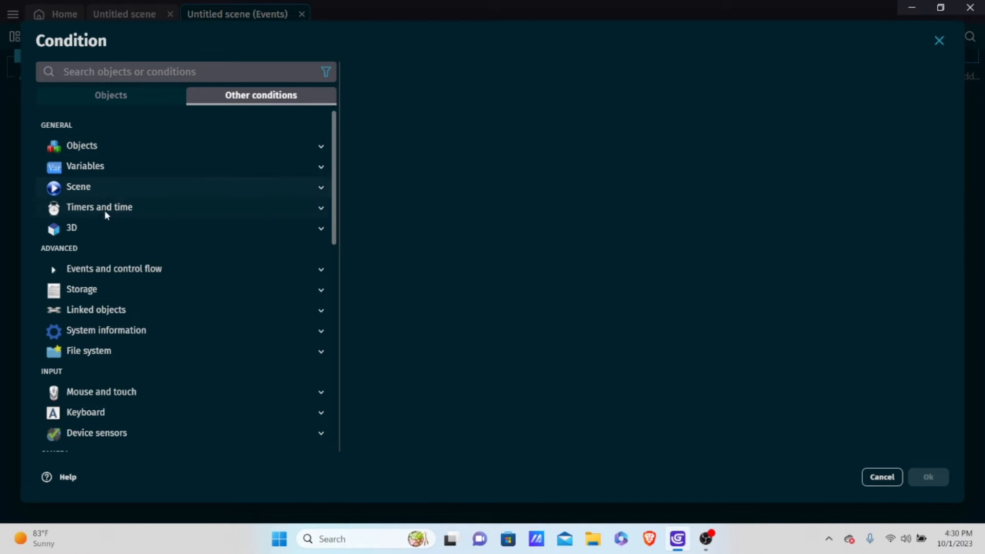
left_click(91, 226)
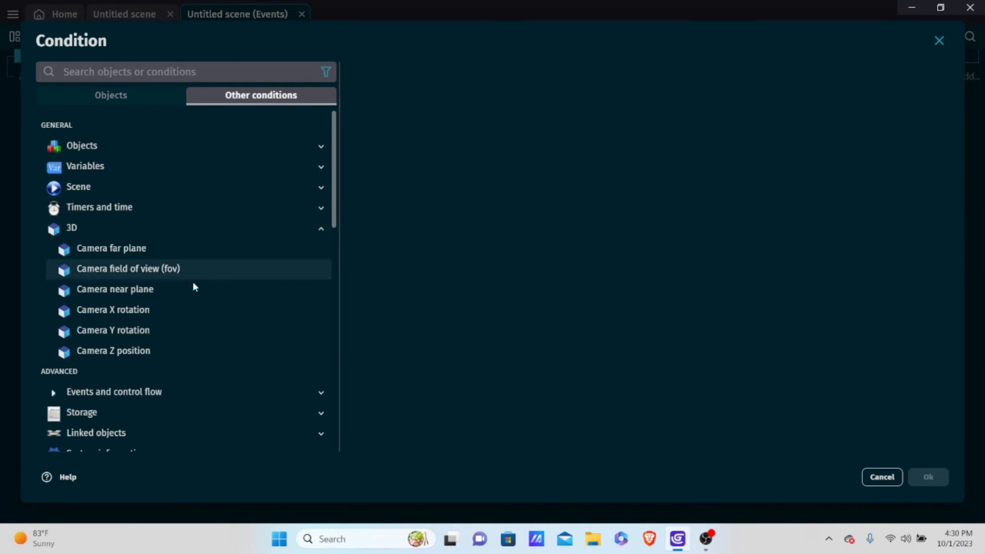
left_click(132, 352)
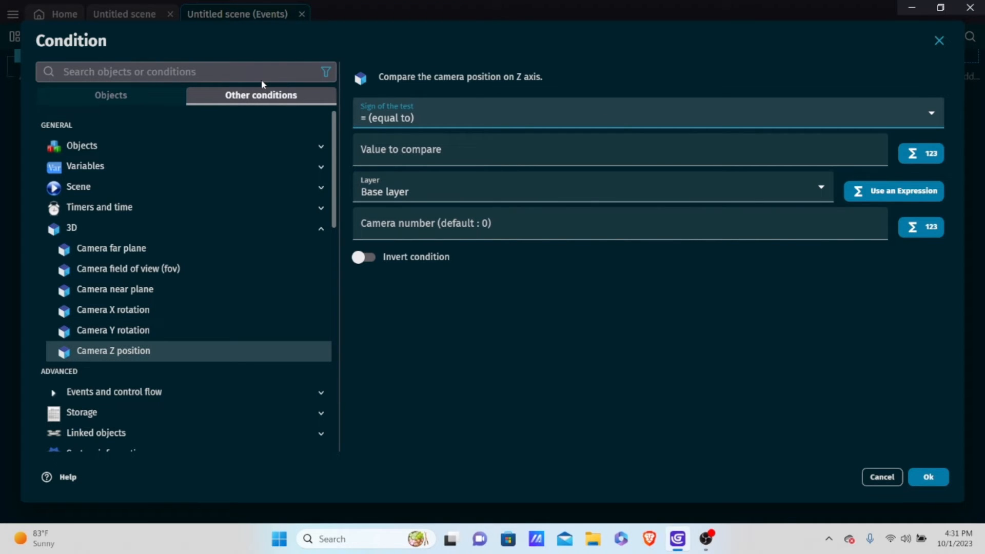
left_click(395, 114)
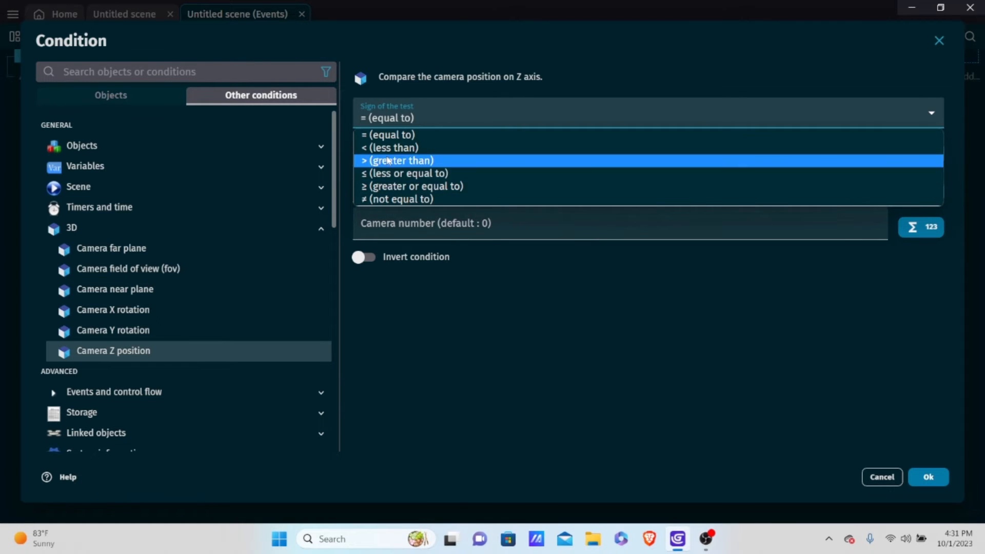
left_click(882, 477)
left_click(882, 477)
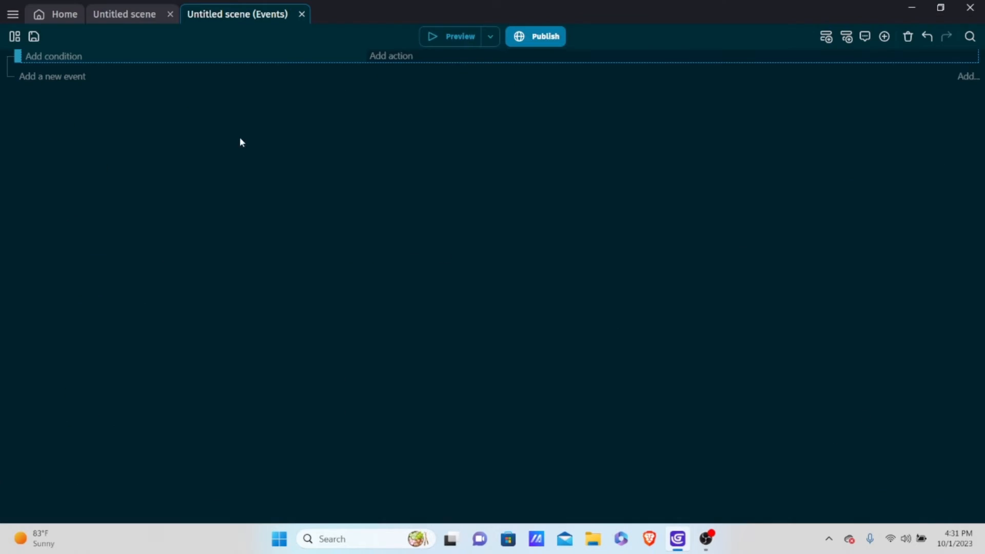
- Add a Key pressed condition for the Up key to the empty event
left_click(61, 61)
left_click(241, 97)
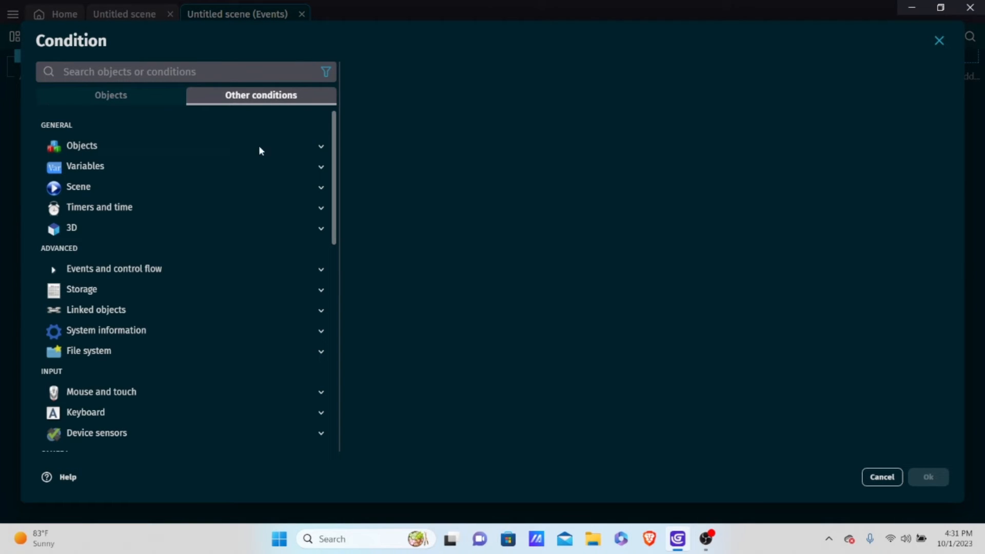
scroll(190, 310, "down", 4)
left_click(97, 218)
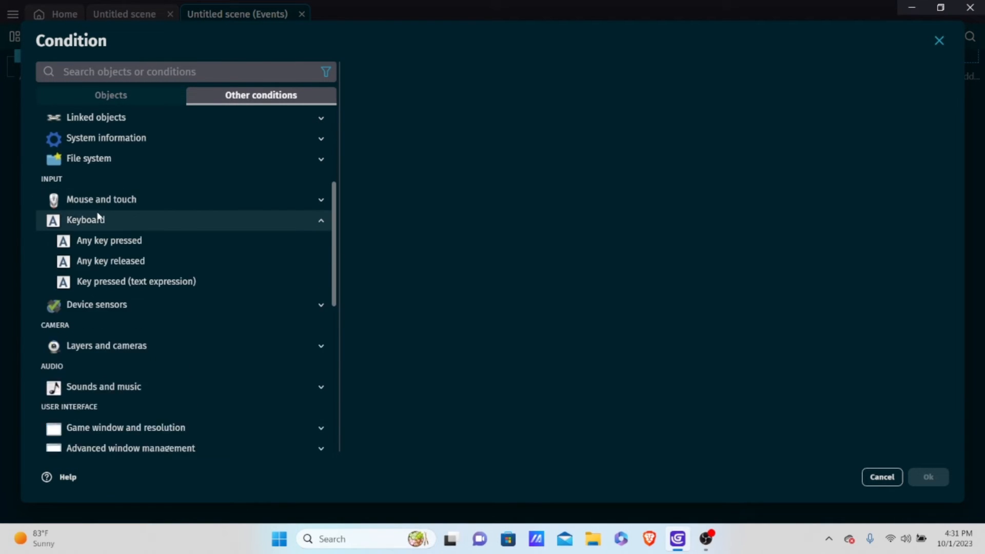
left_click(182, 316)
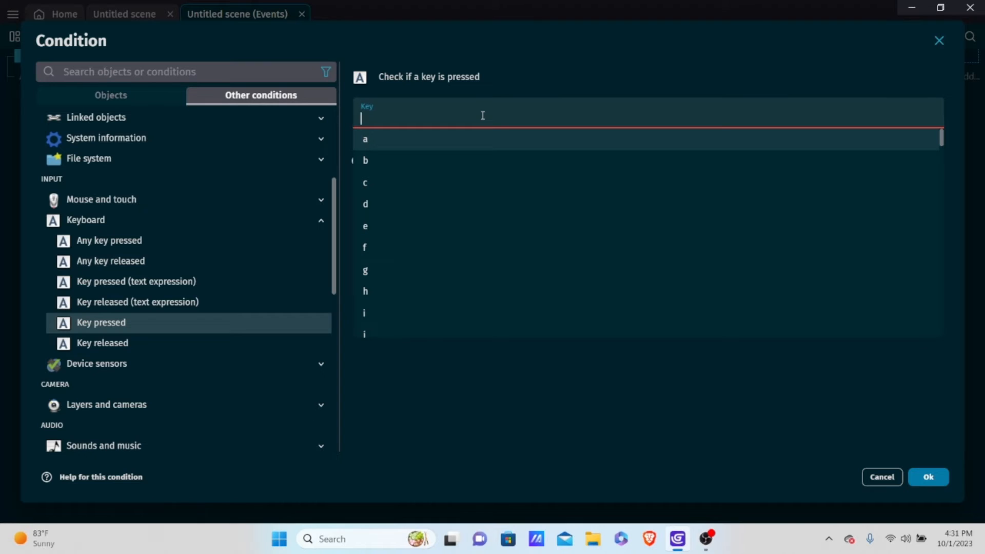
type("up")
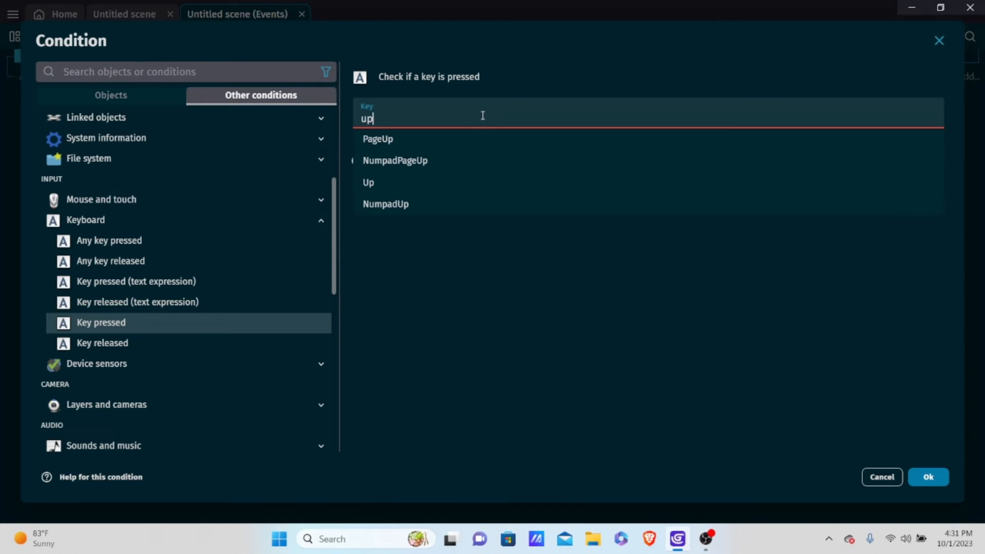
left_click(446, 186)
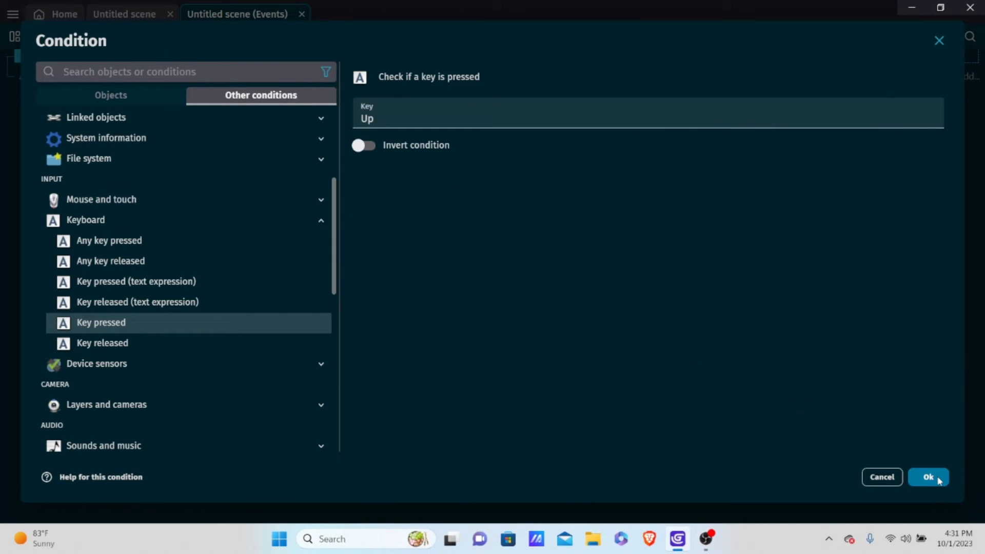
left_click(926, 477)
- Duplicate the Up key event and change the copy's key to Down
right_click(187, 72)
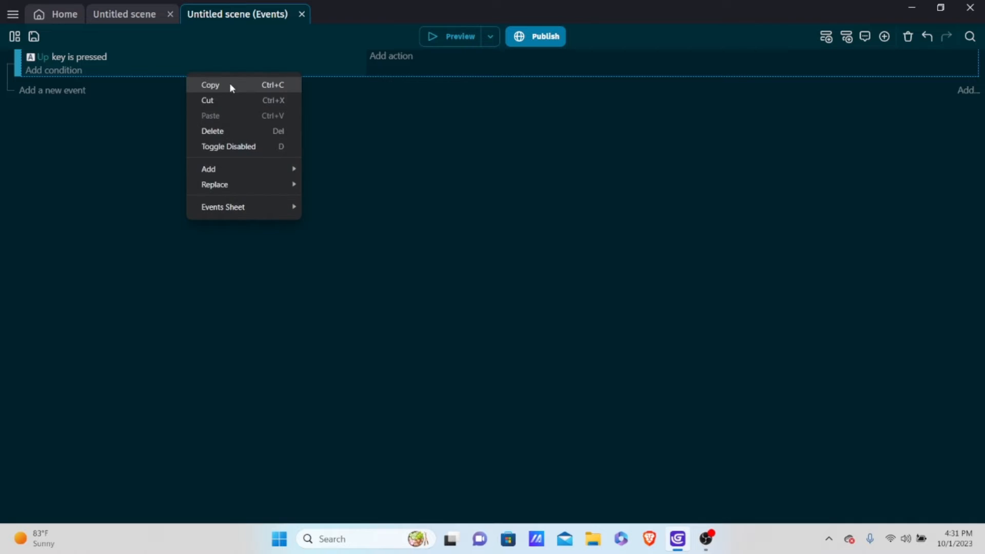
left_click(230, 86)
right_click(203, 74)
left_click(239, 107)
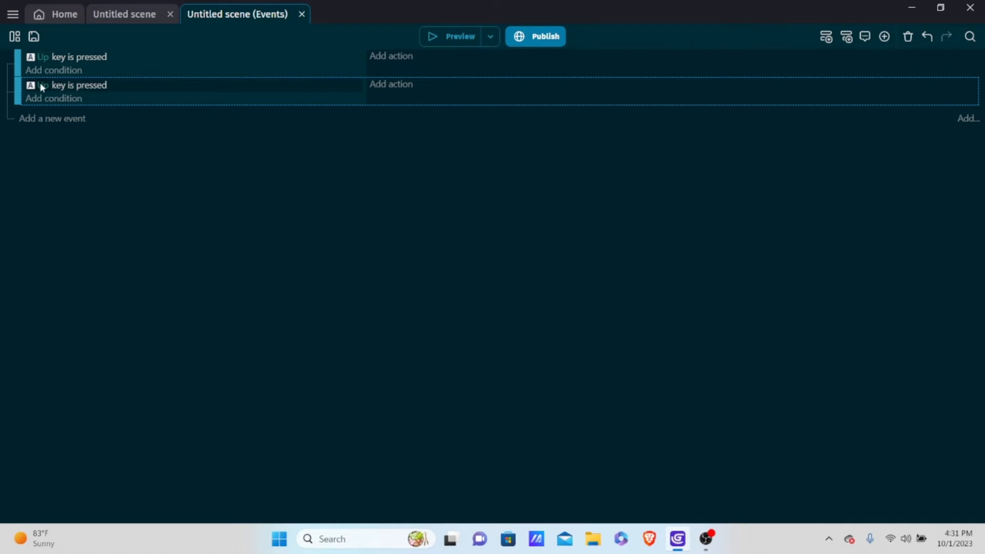
left_click(41, 85)
key("BackSpace")
type("down")
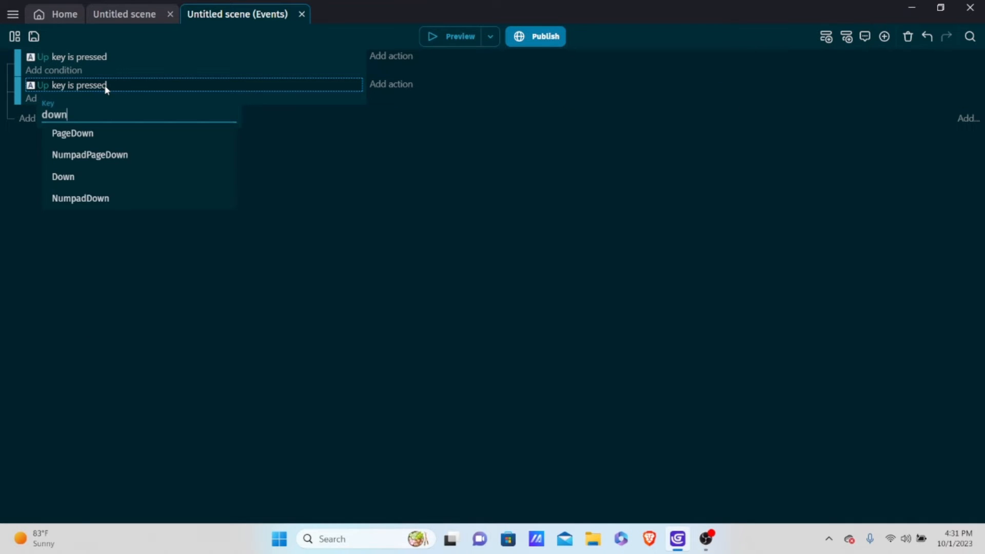
left_click(77, 177)
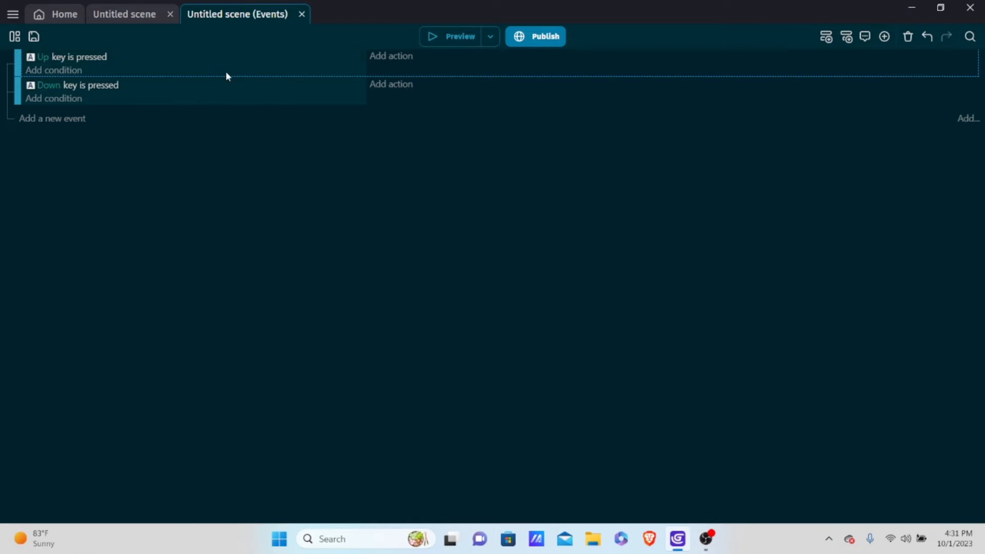
- Give the Up key event a Camera Z position action that adds 5 on the Base layer, and preview the scene
left_click(405, 57)
left_click(247, 95)
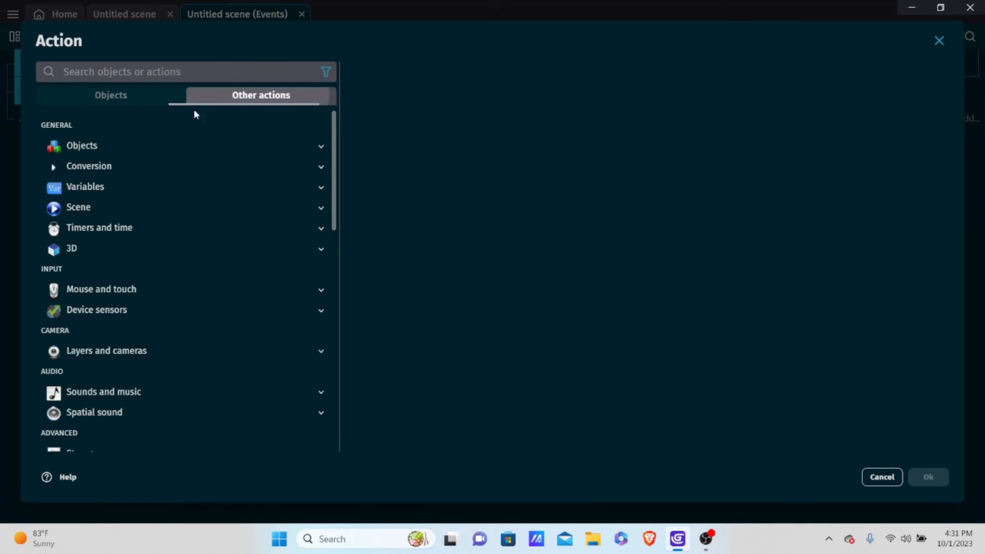
left_click(89, 249)
scroll(154, 318, "down", 4)
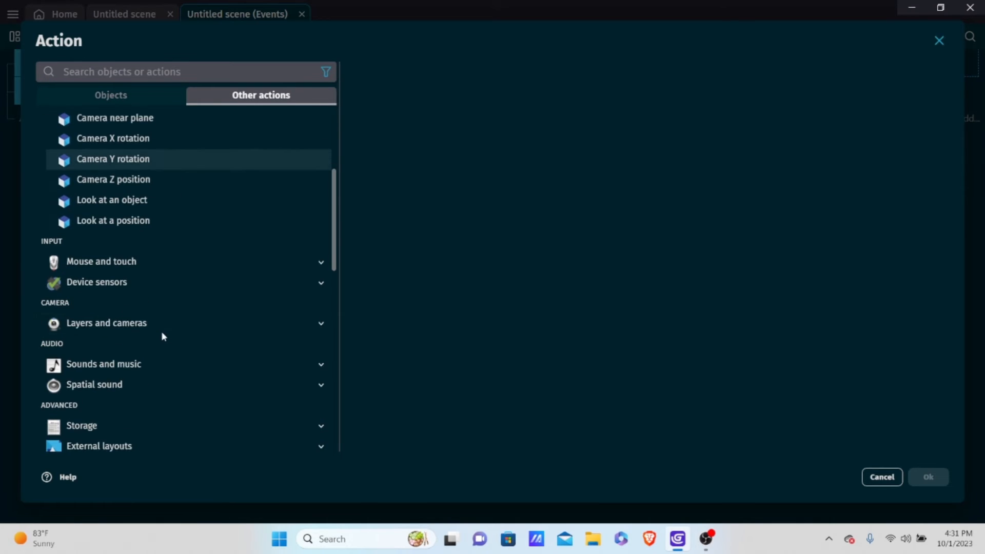
left_click(113, 180)
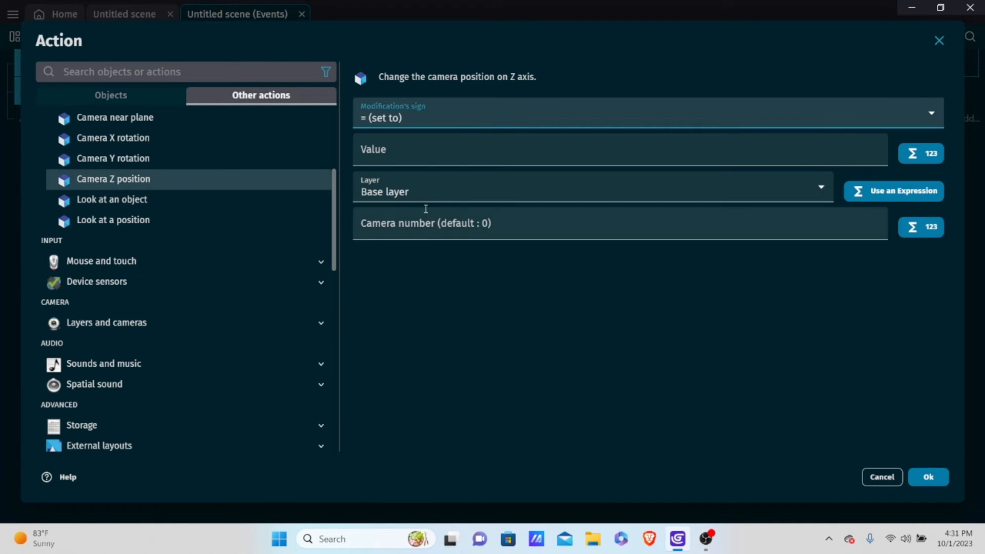
left_click(427, 117)
left_click(409, 146)
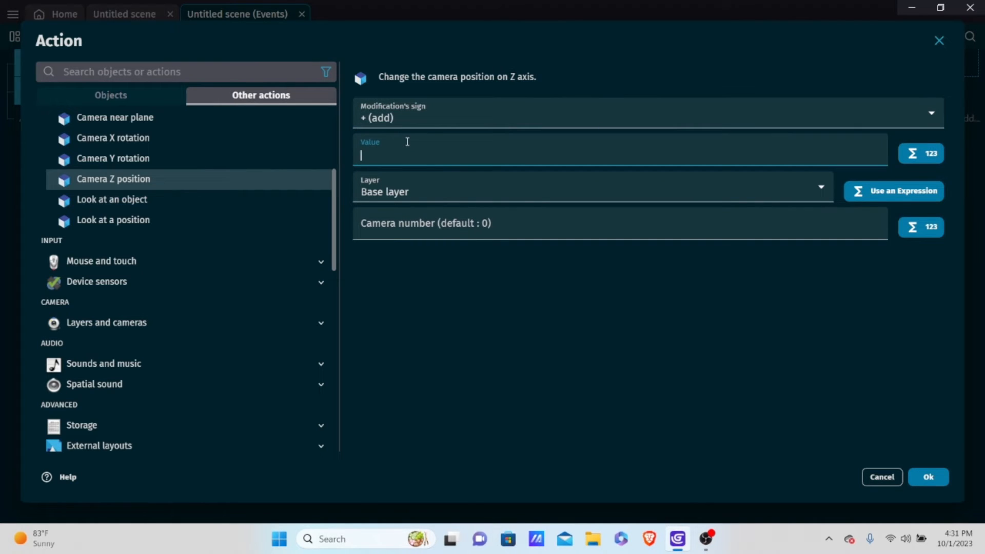
type("5")
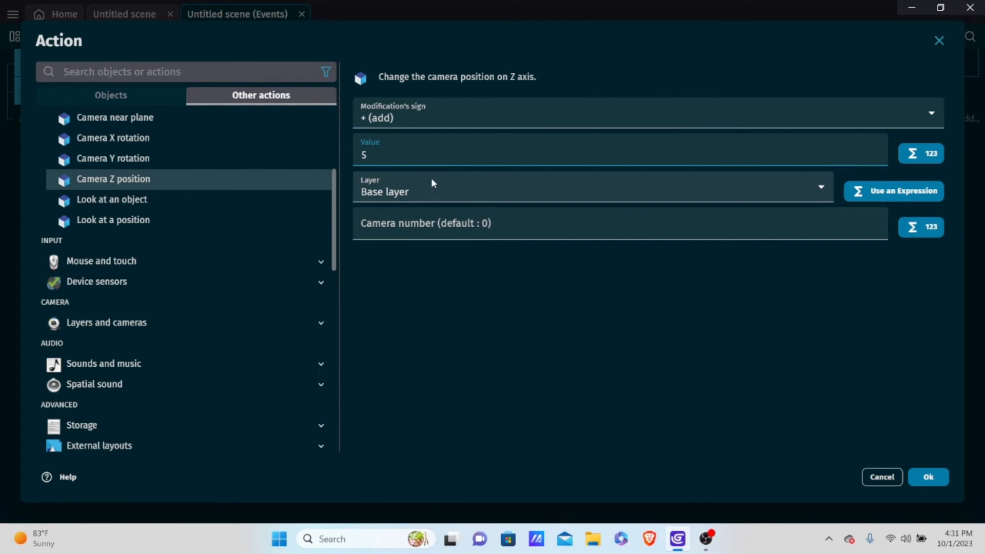
left_click(463, 182)
left_click(463, 186)
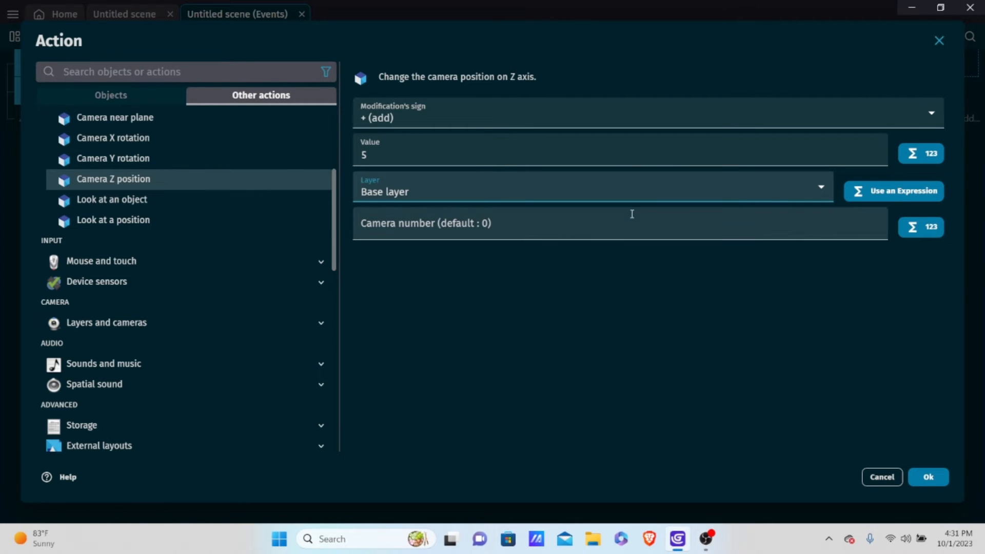
left_click(546, 223)
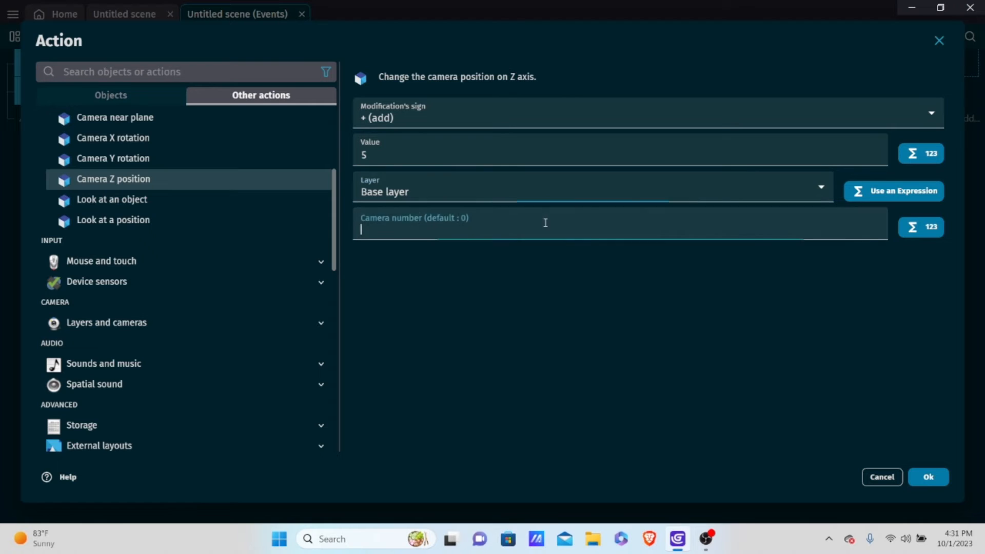
left_click(926, 476)
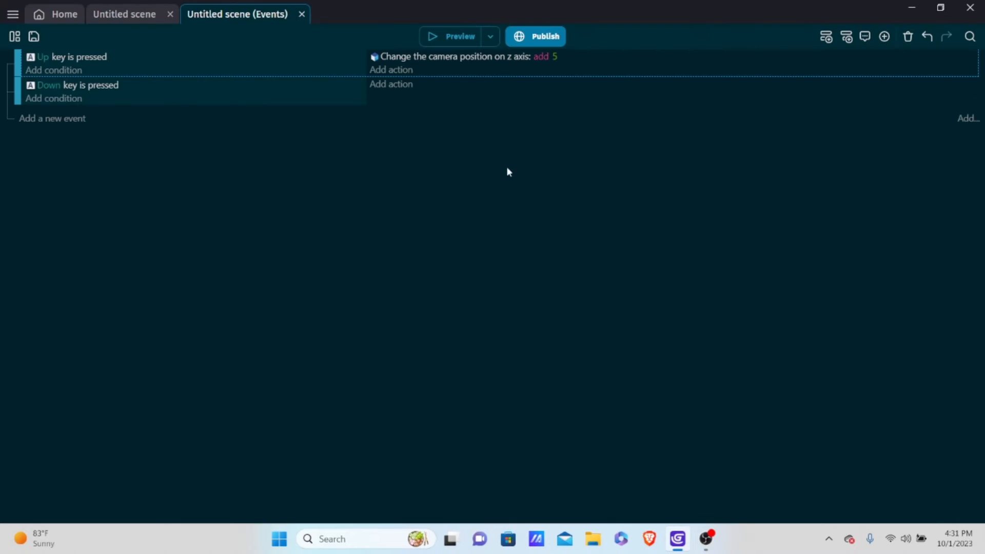
left_click(434, 36)
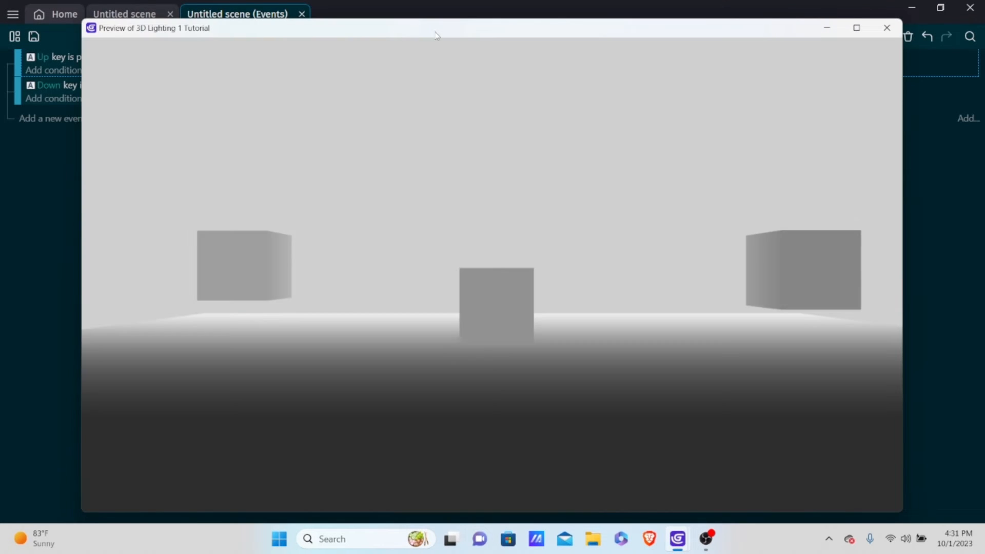
- Close the preview and switch the Up key event's camera Z action from adding to subtracting
key("Down")
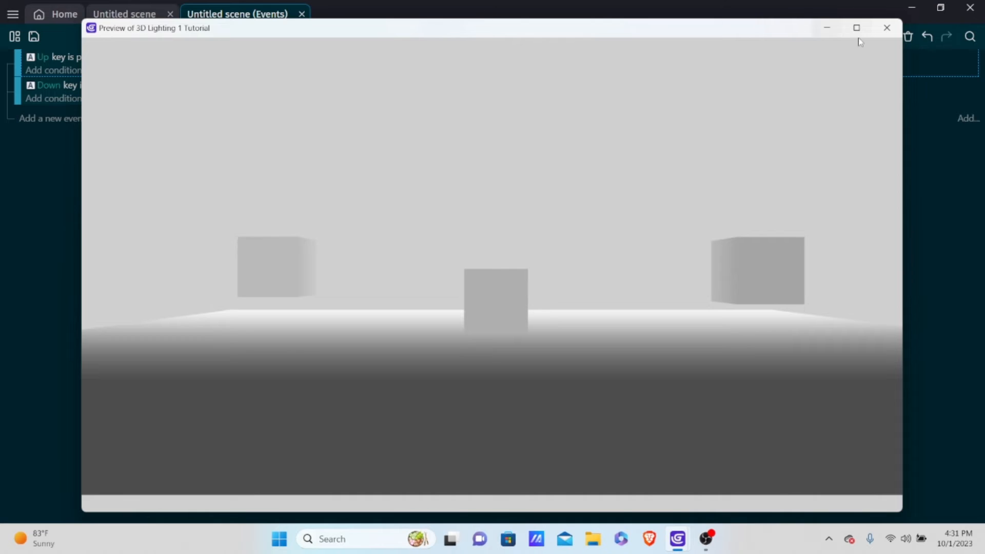
left_click(887, 28)
left_click(543, 56)
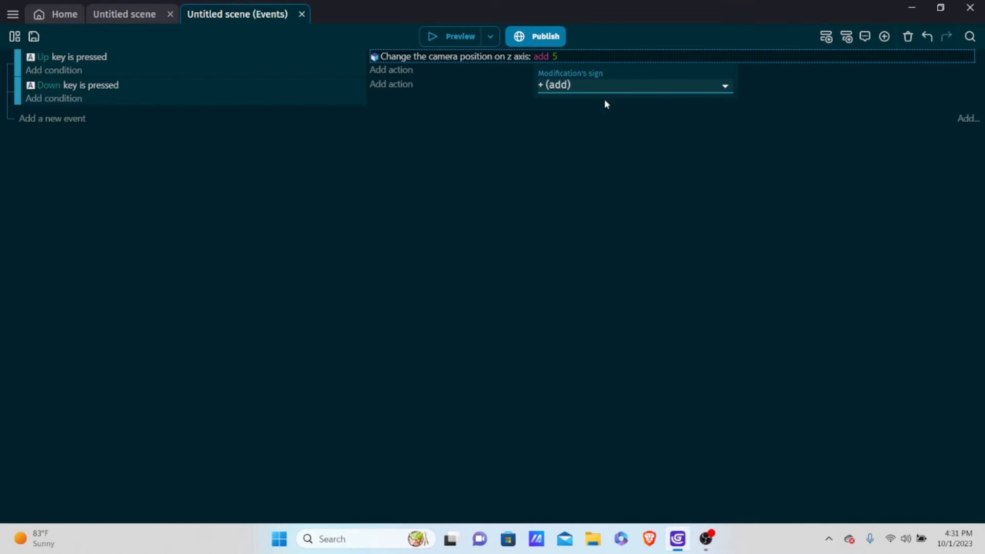
left_click(605, 85)
left_click(570, 126)
- Copy the Up event's camera Z action to the Down key event and set the copy's modification sign to add
right_click(587, 60)
left_click(607, 71)
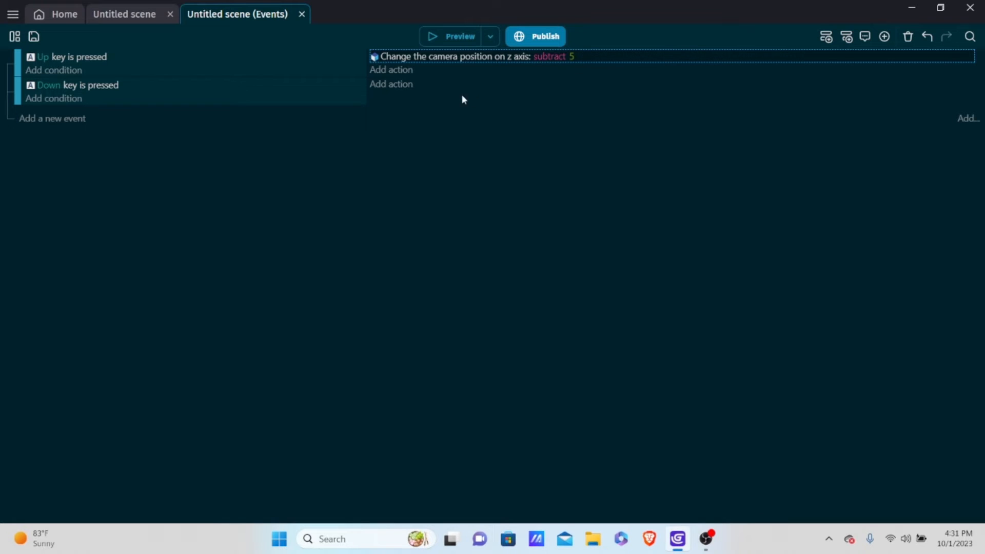
left_click(391, 83)
left_click(593, 366)
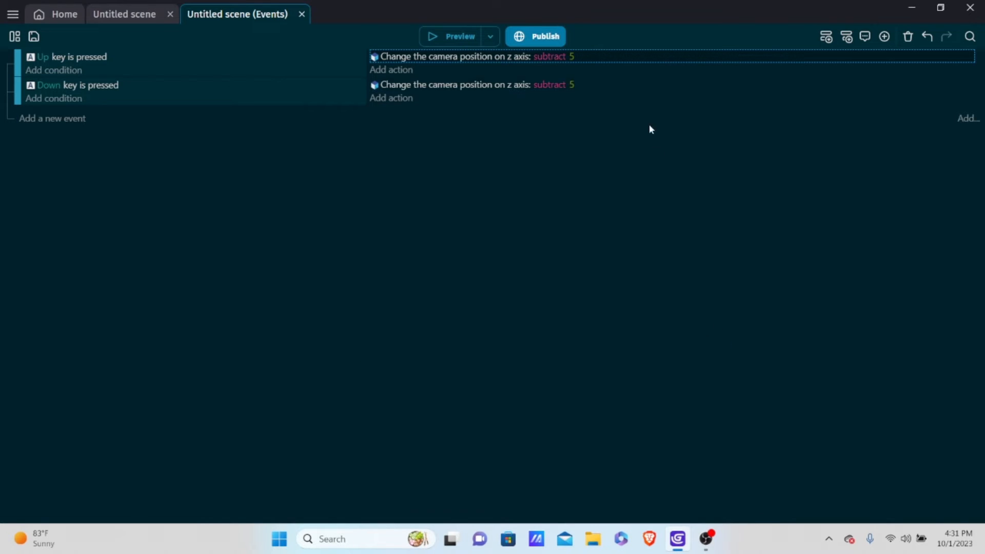
left_click(548, 85)
left_click(567, 145)
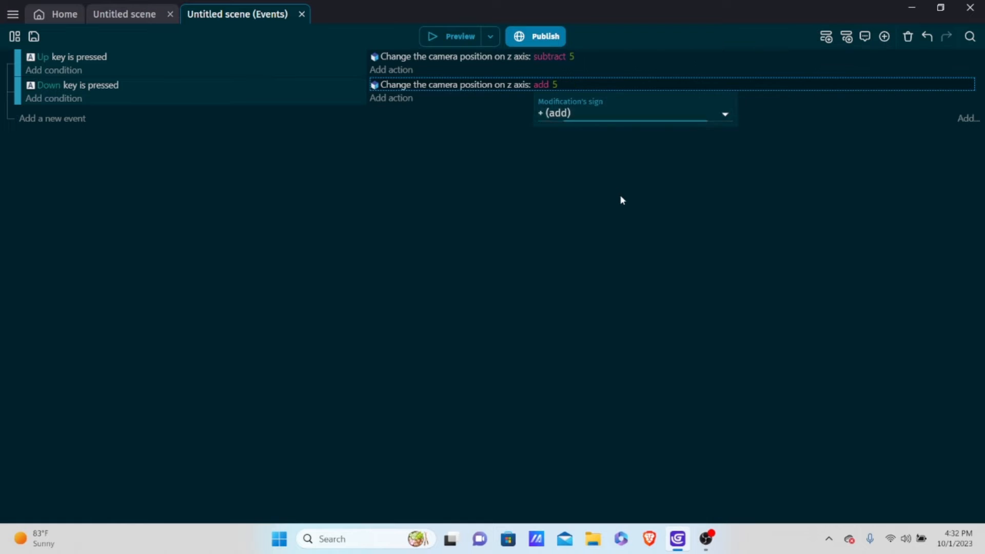
- Preview the scene, move the camera back and forth with the Up and Down controls to examine the fog, and close the preview
left_click(433, 29)
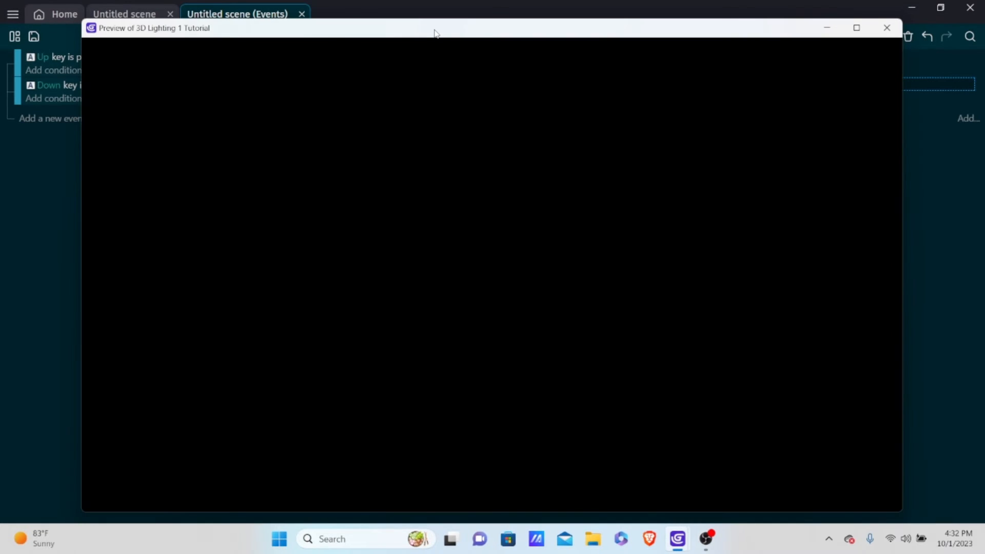
key("Down")
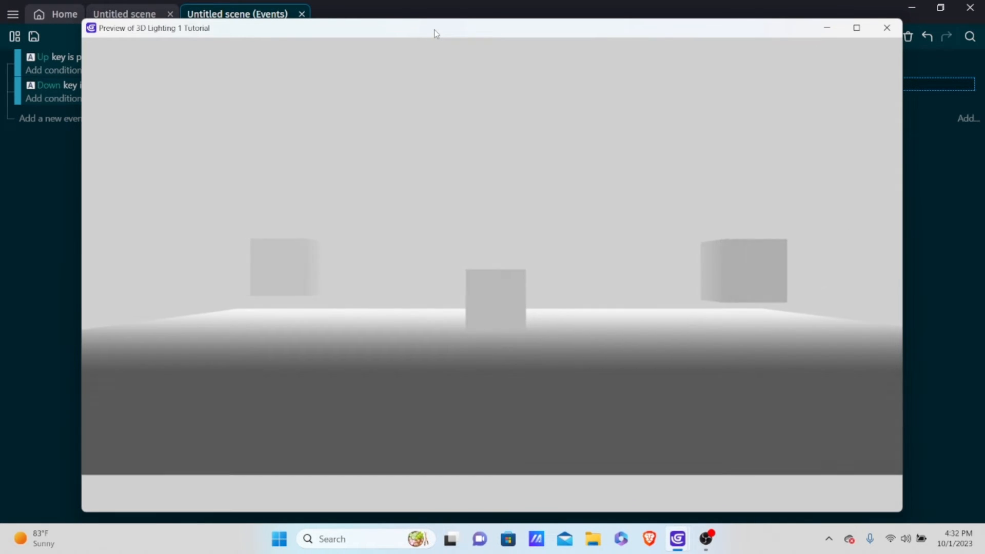
key("Down")
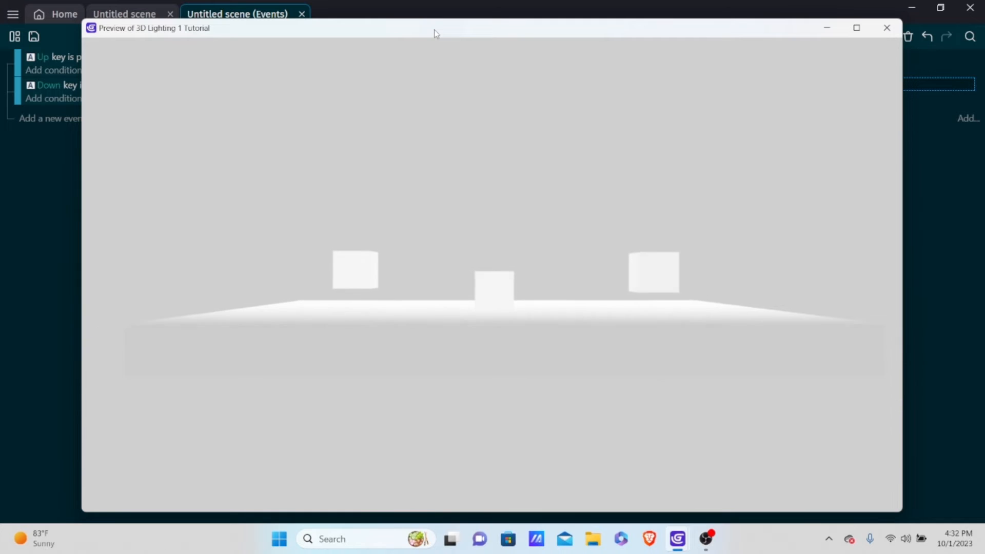
key("Down")
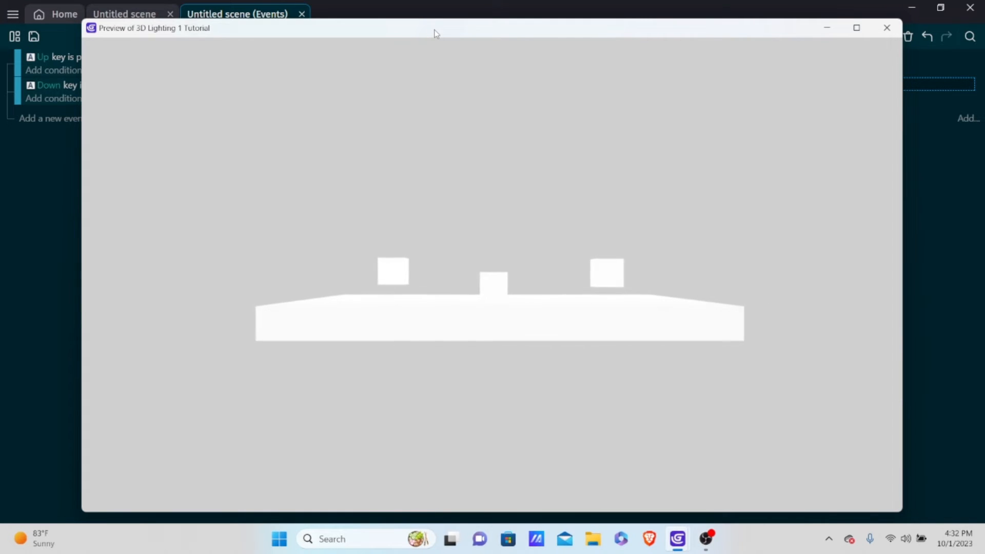
key("Down")
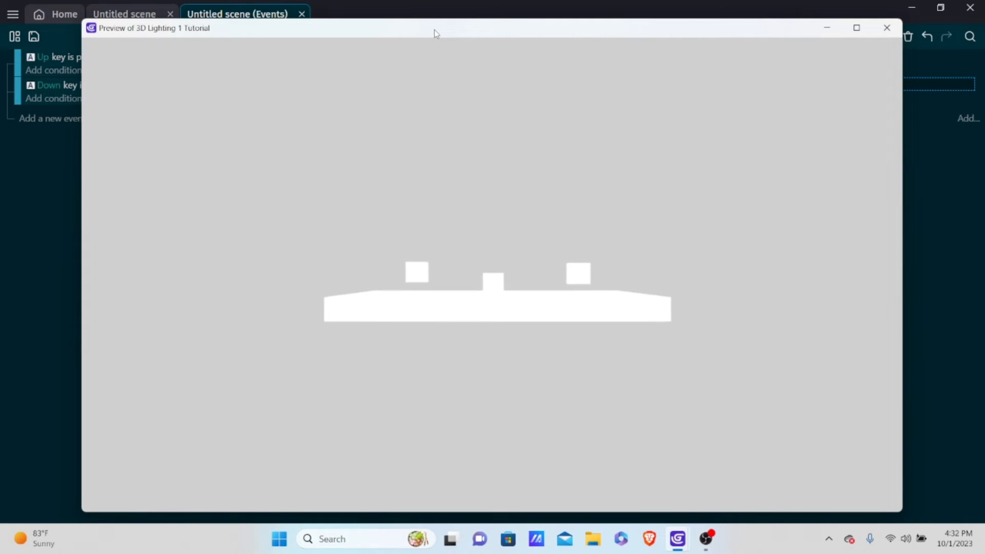
key("Up")
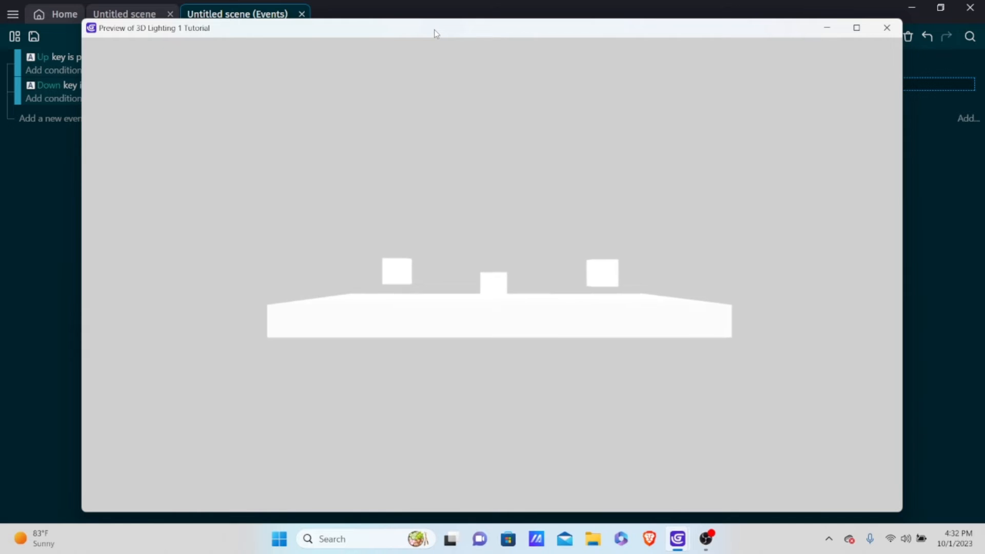
key("Up")
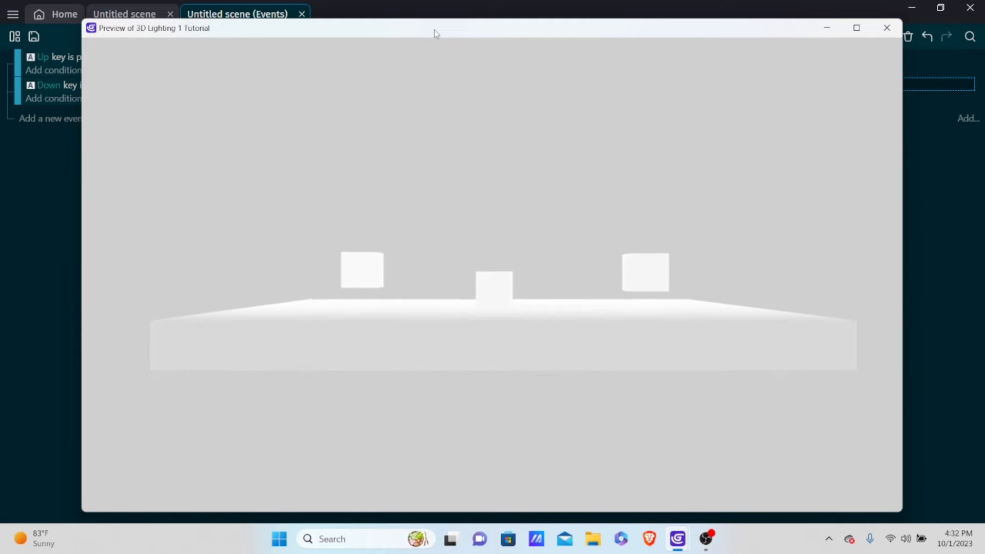
key("Up")
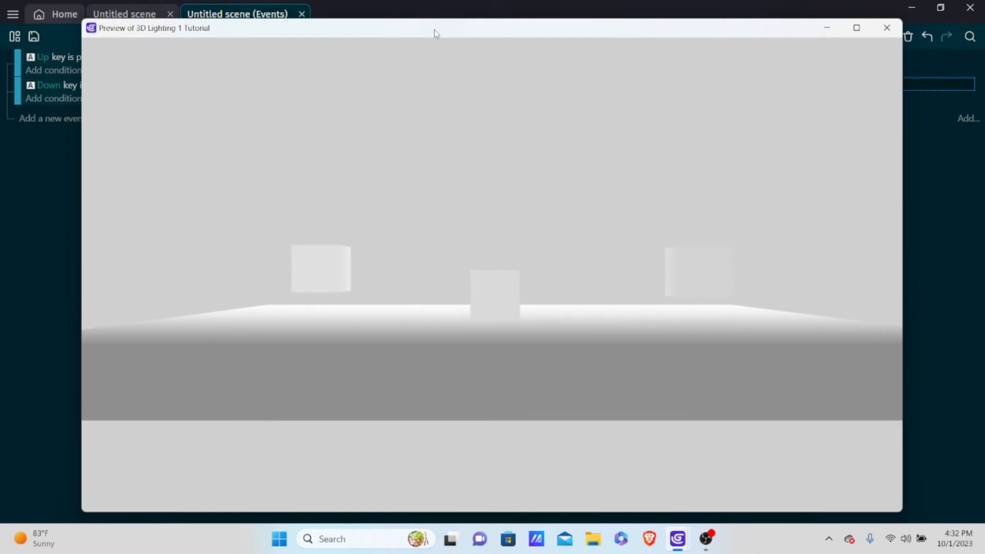
key("Up")
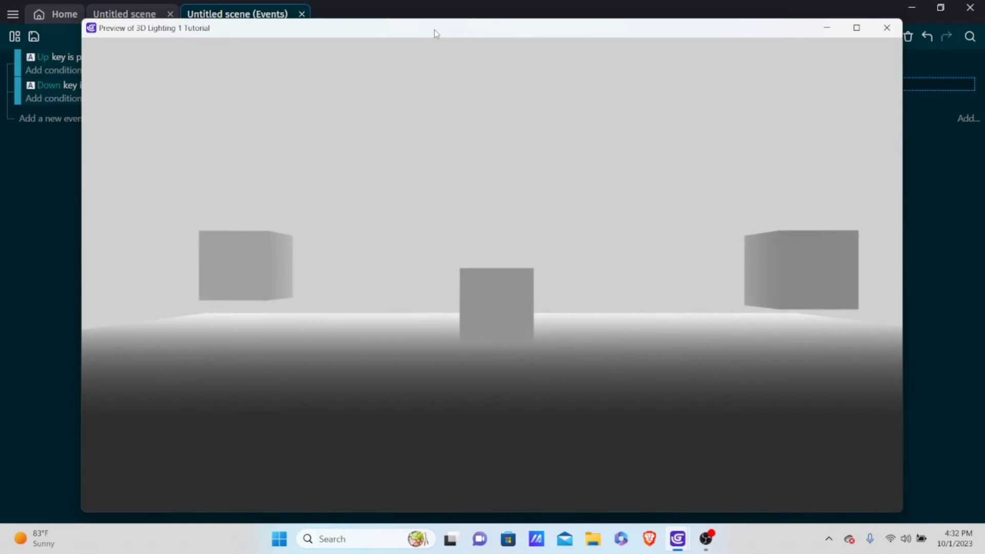
key("Up")
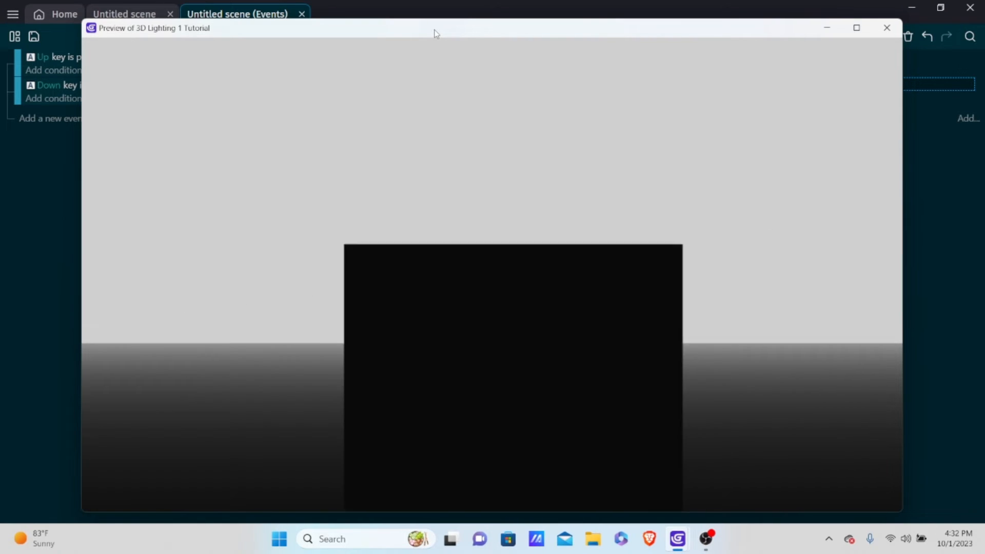
key("Down")
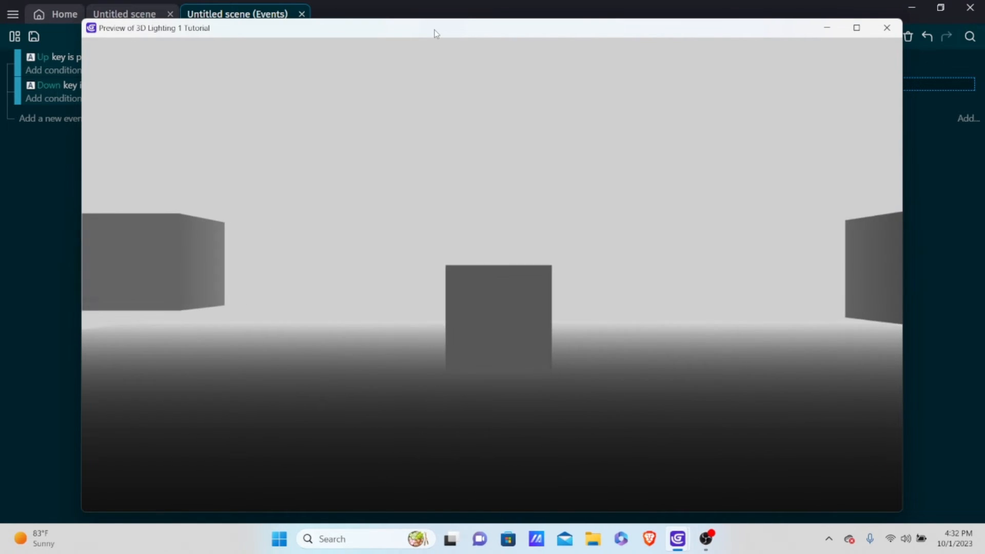
key("Down")
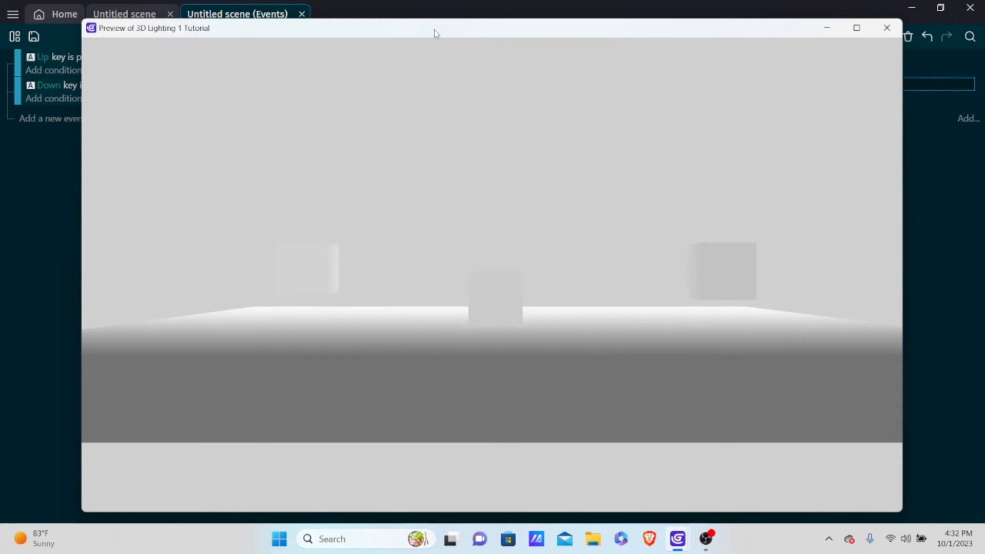
key("Up")
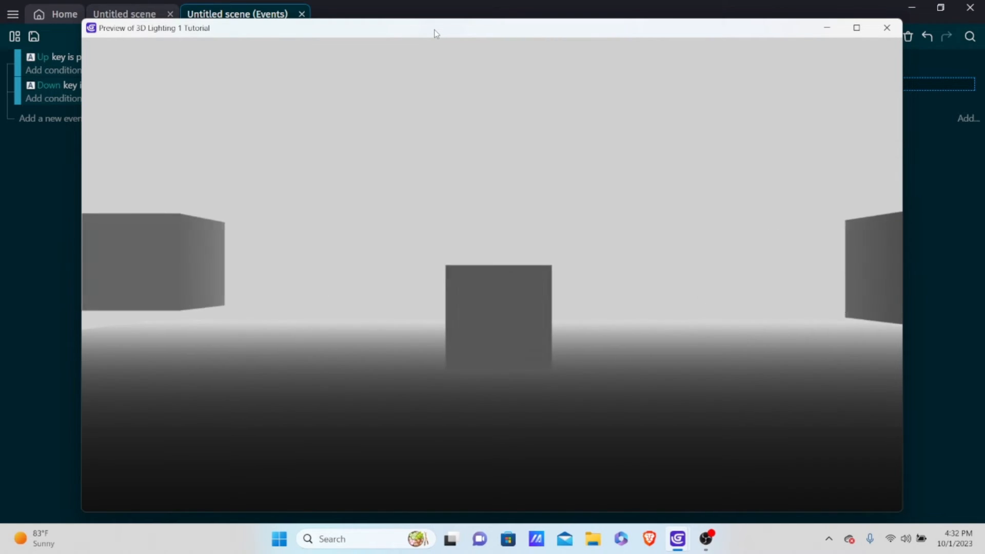
key("Down")
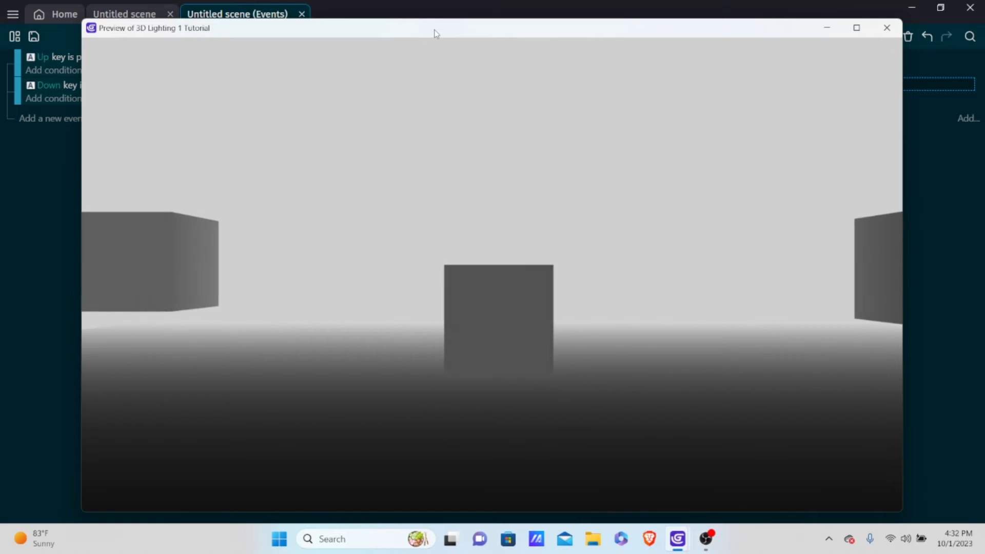
key("Up")
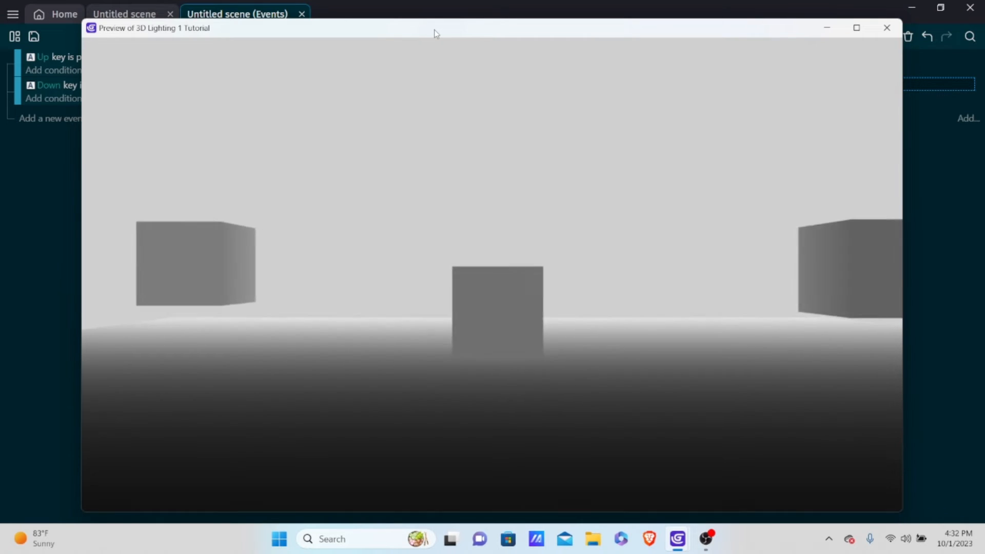
key("Down")
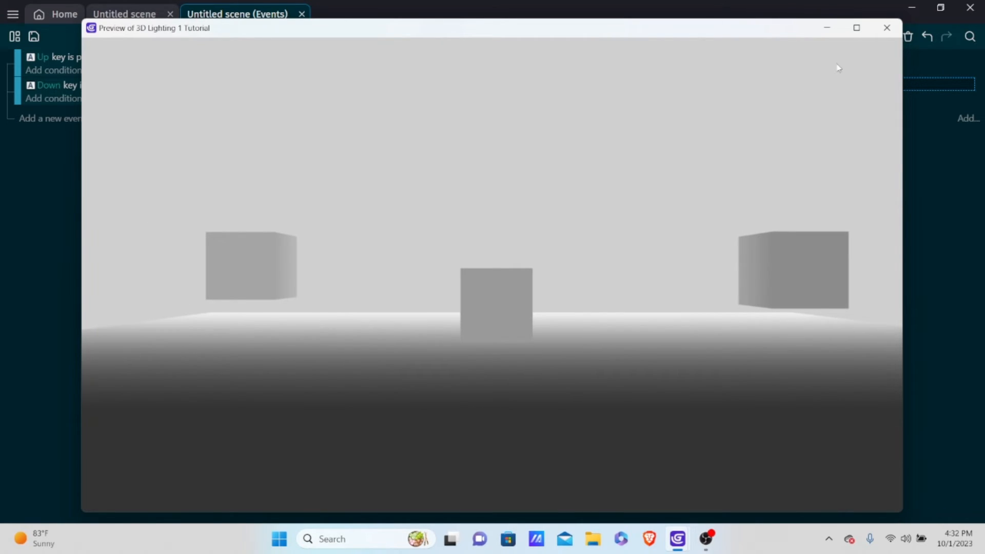
left_click(887, 27)
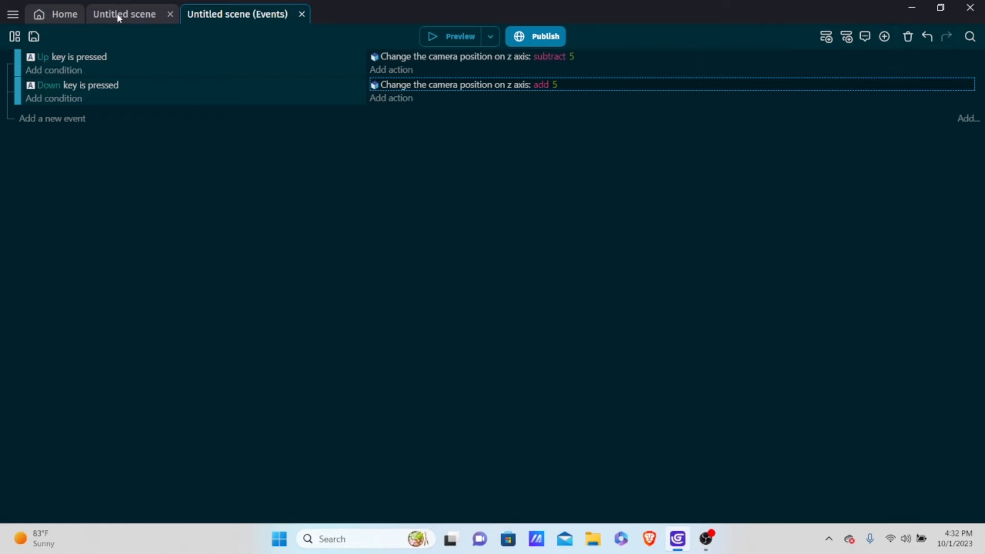
- Add a second 3D effect of type Ambient light to the scene's Base layer and apply the changes
left_click(119, 15)
left_click(933, 436)
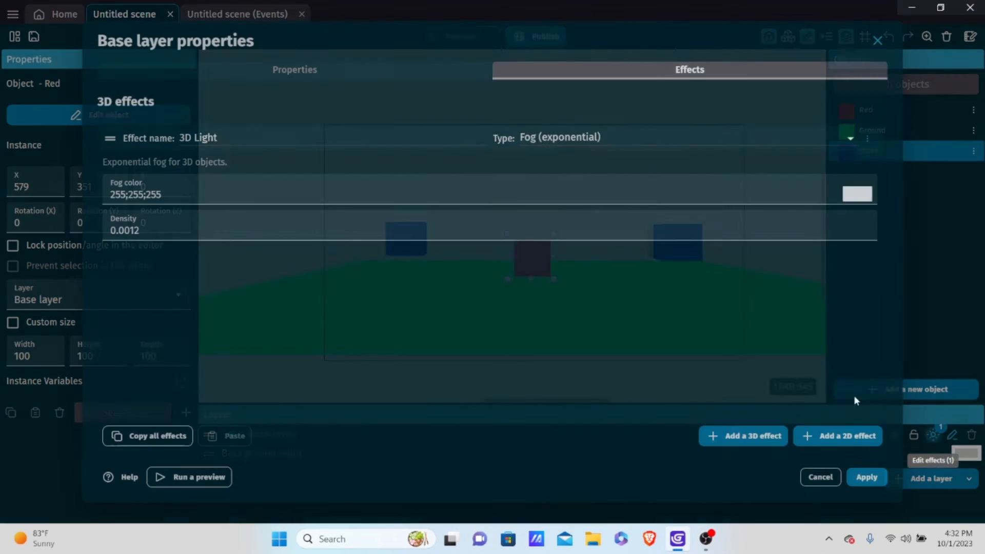
left_click(568, 139)
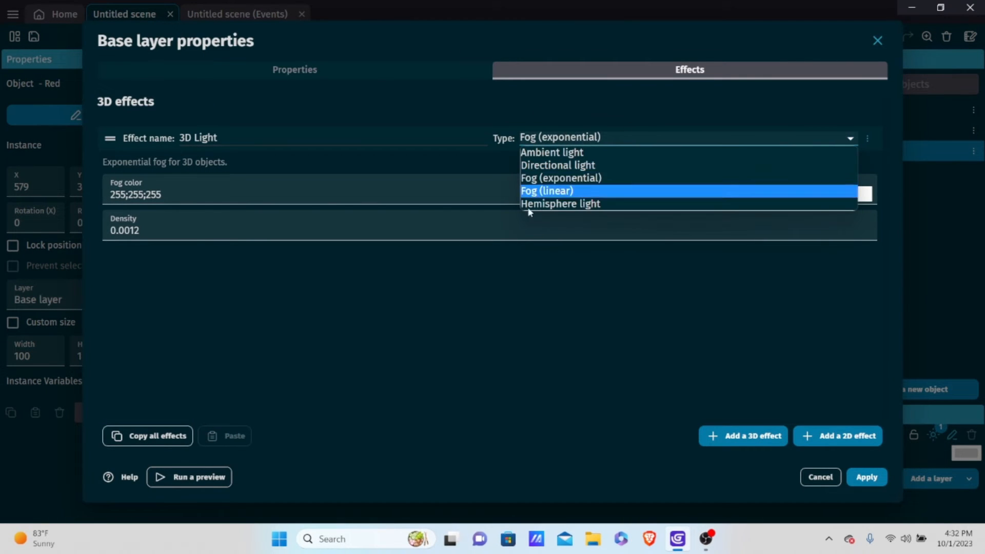
left_click(524, 213)
left_click(560, 139)
left_click(646, 311)
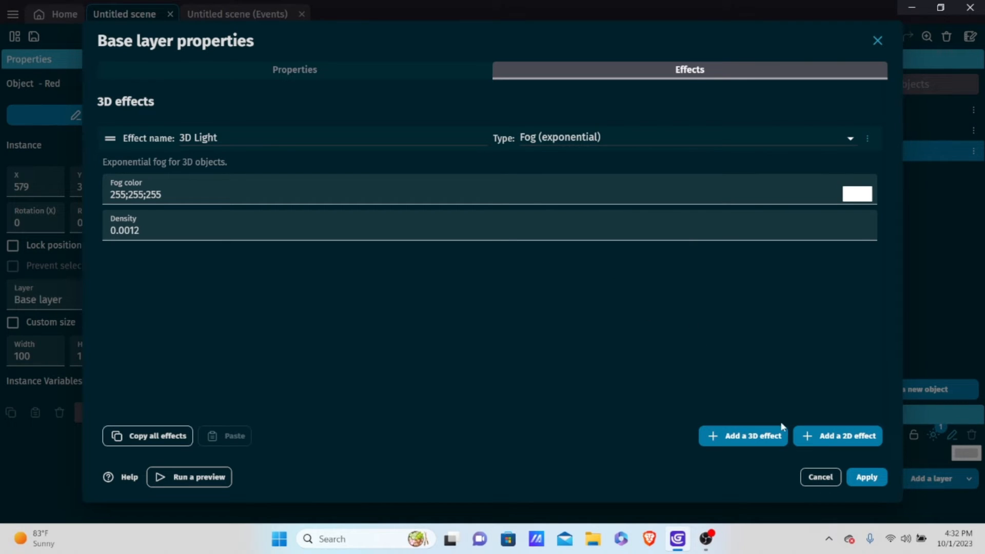
left_click(764, 439)
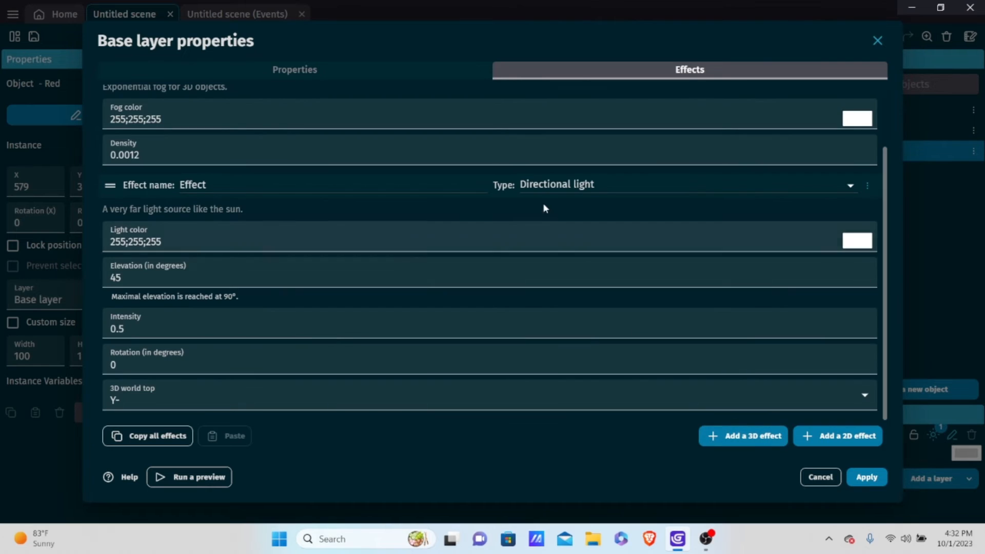
scroll(466, 210, "up", 3)
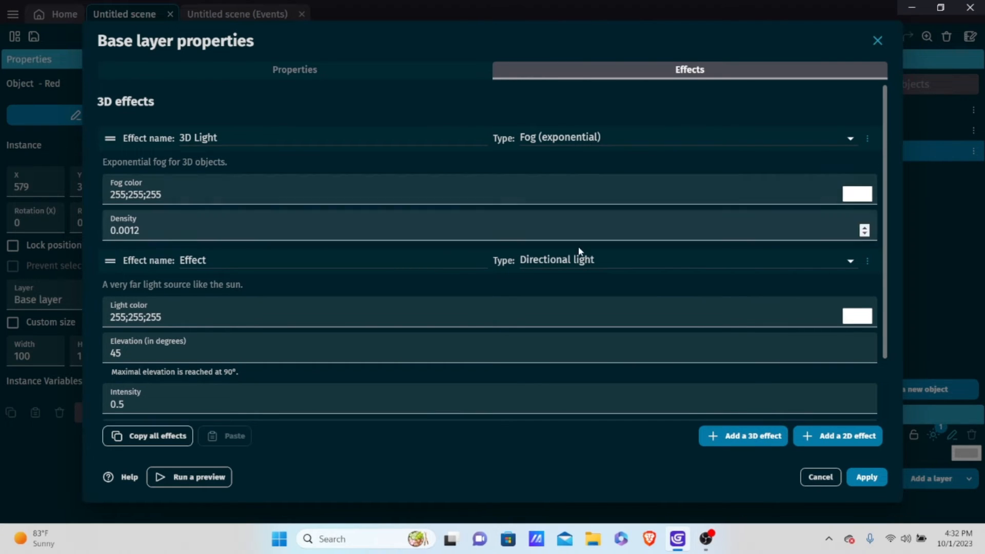
scroll(556, 271, "down", 2)
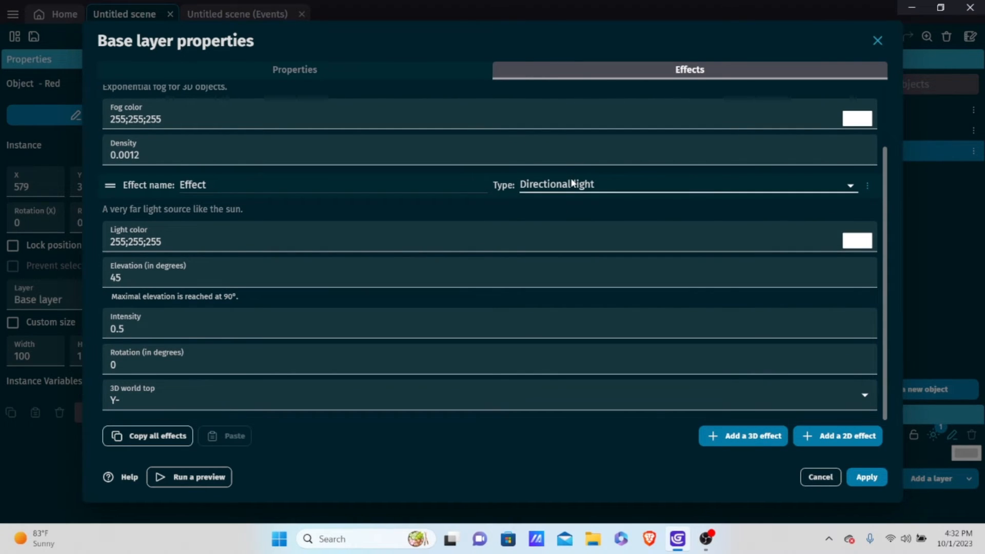
left_click(573, 184)
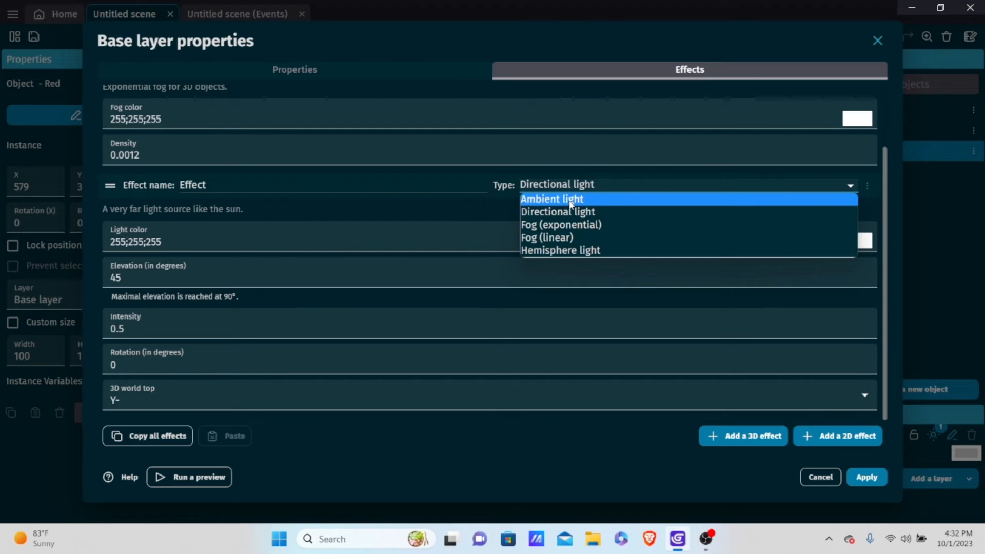
left_click(570, 200)
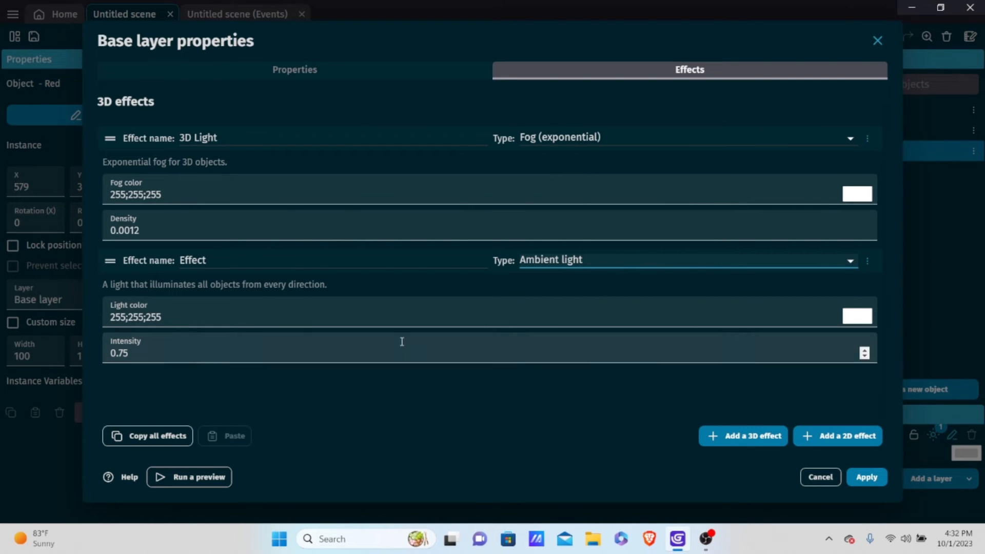
left_click(867, 478)
- Preview the scene with the fog and ambient light combined, and close the preview
left_click(451, 36)
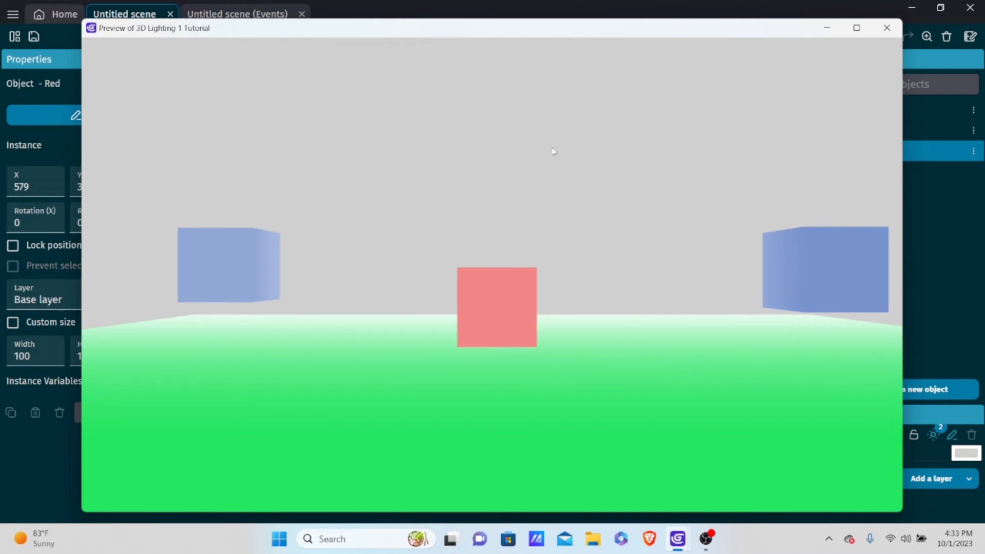
left_click(904, 22)
mouse_move(678, 539)
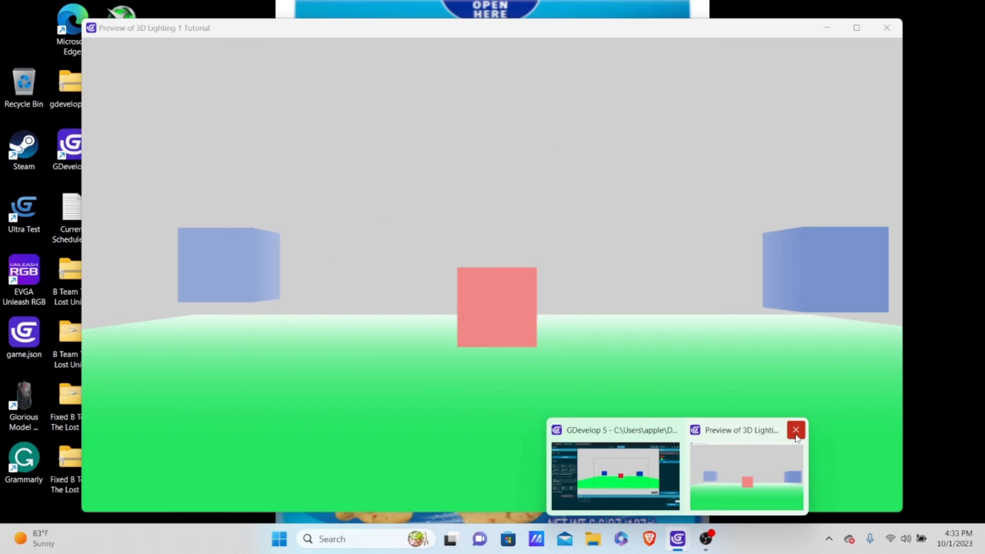
left_click(796, 431)
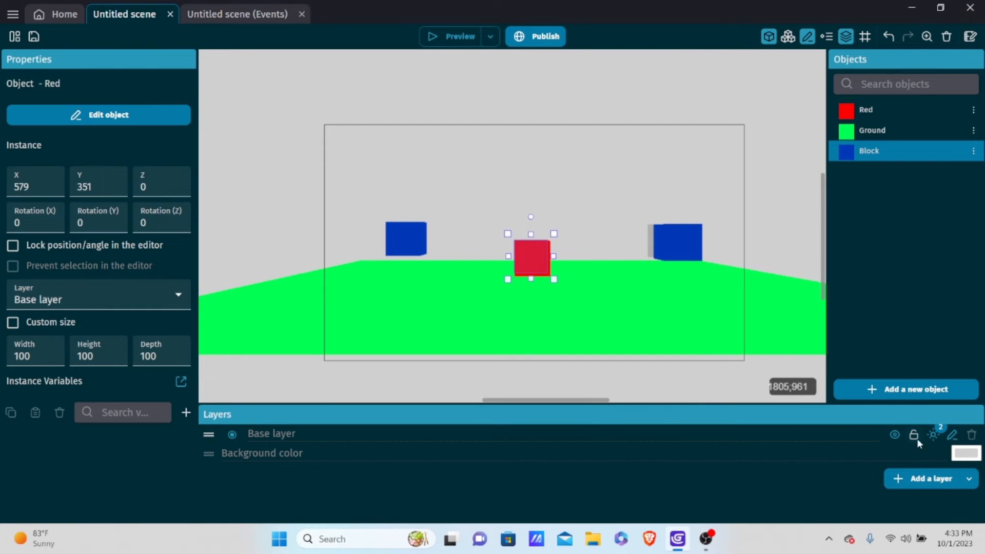
- Change the Base layer's 3D Light effect type to Fog (linear), apply it, and preview the scene
left_click(933, 435)
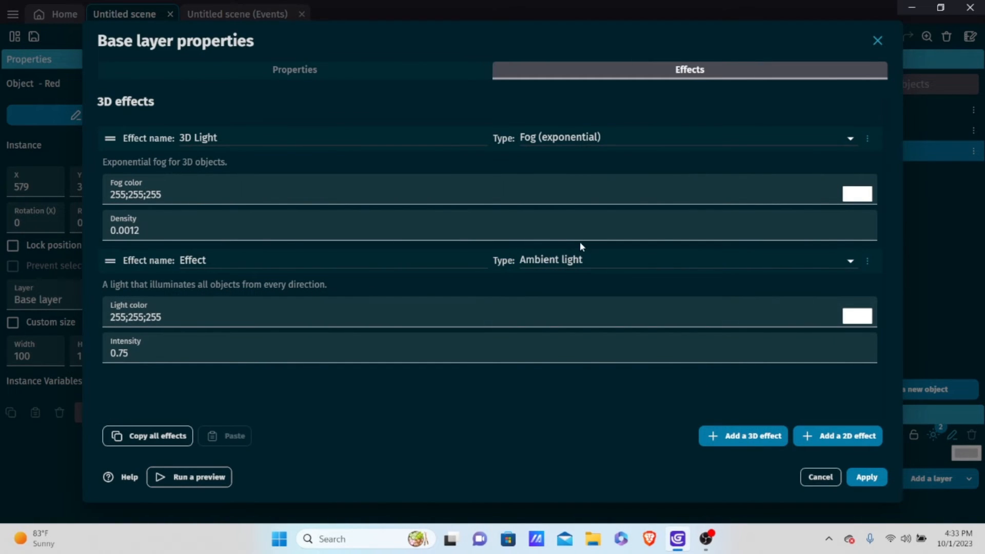
left_click(572, 269)
left_click(569, 229)
left_click(598, 136)
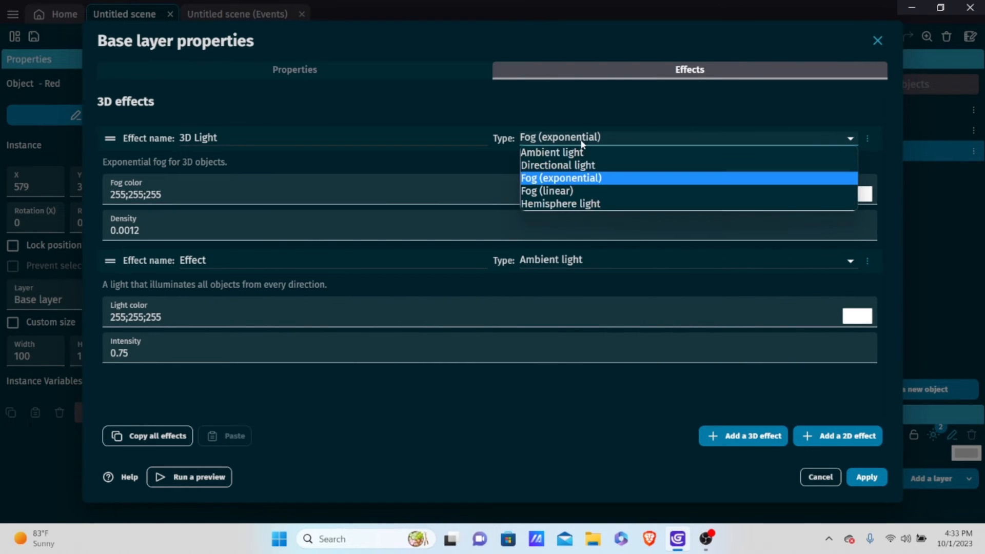
left_click(555, 191)
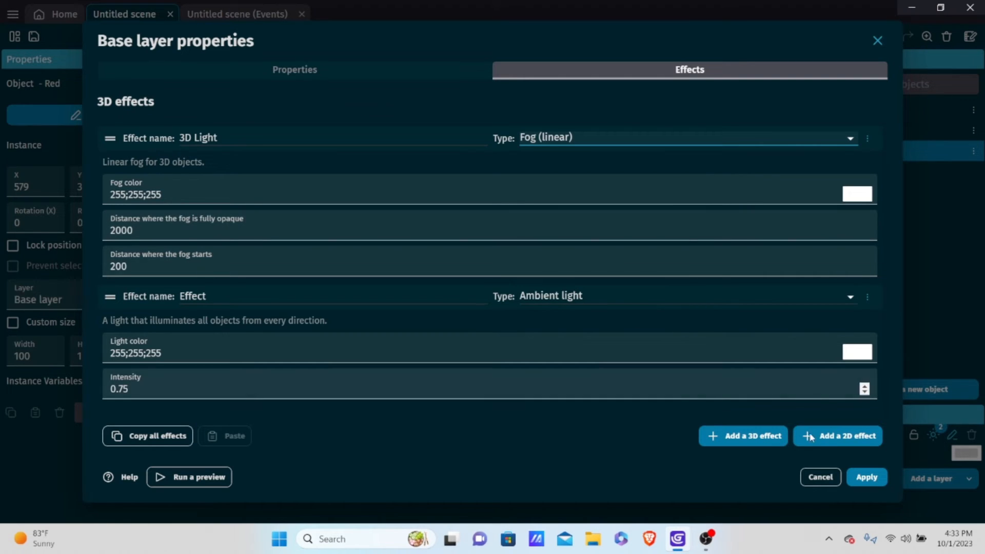
left_click(880, 477)
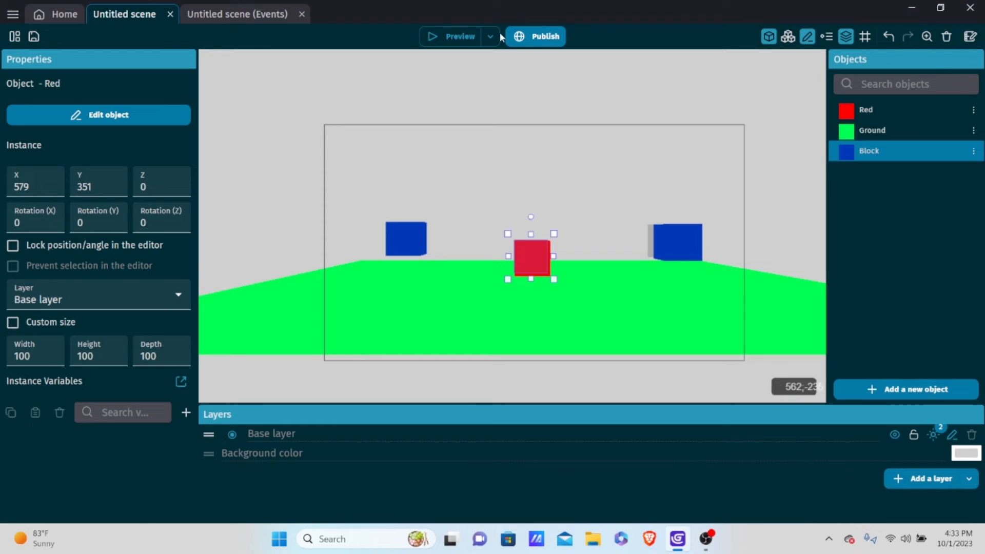
left_click(454, 34)
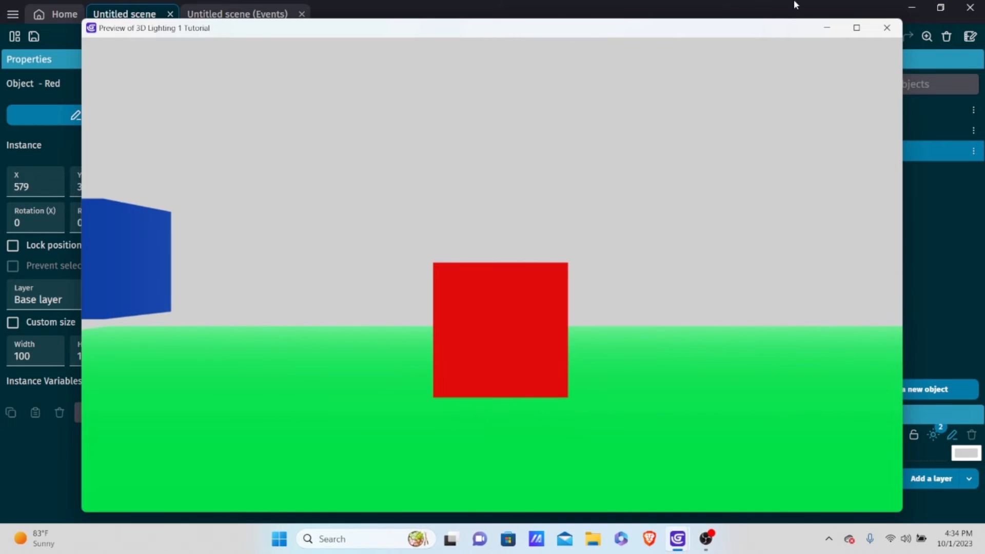
left_click(887, 27)
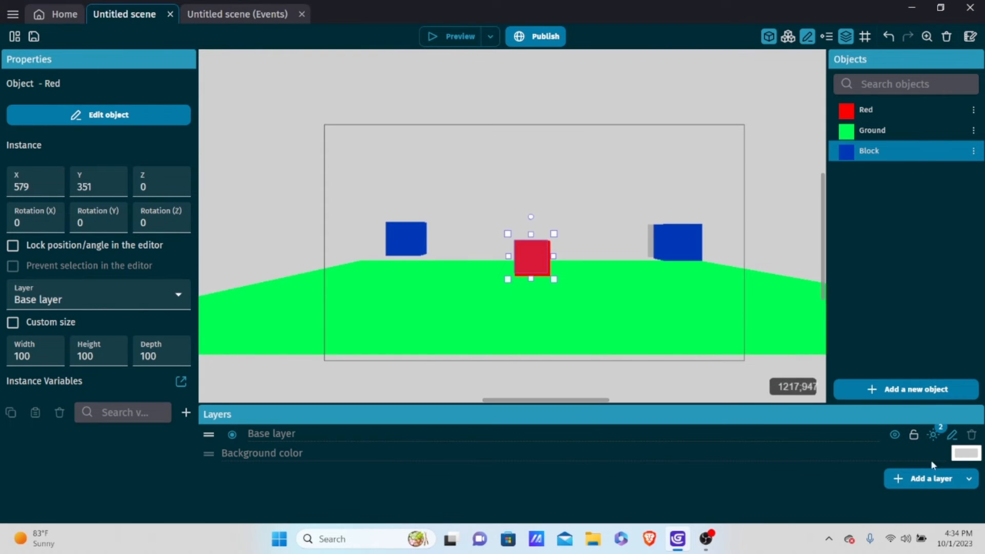
- Set the Base layer's 3D Light effect to Fog (exponential) with a density of 0.01, apply it, and preview the scene
left_click(932, 432)
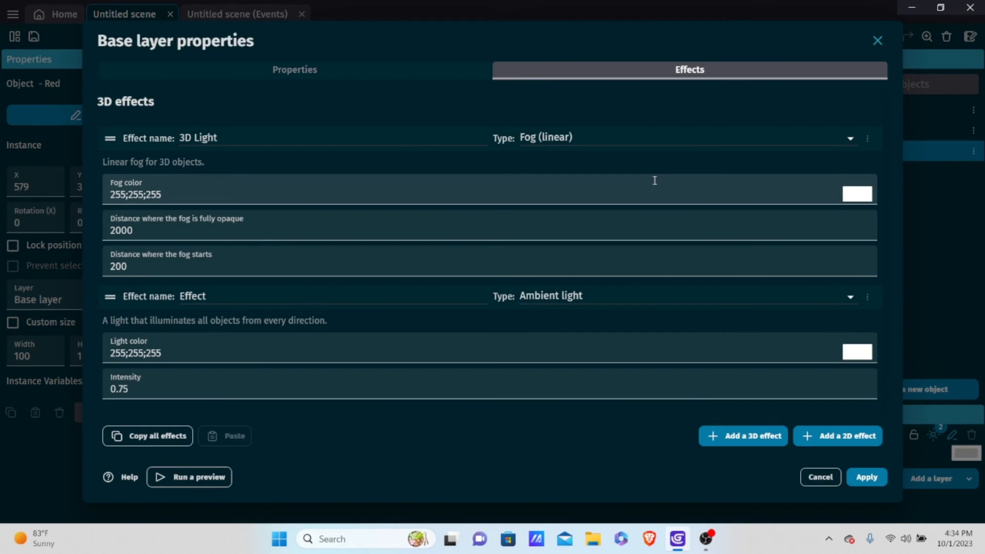
left_click(570, 140)
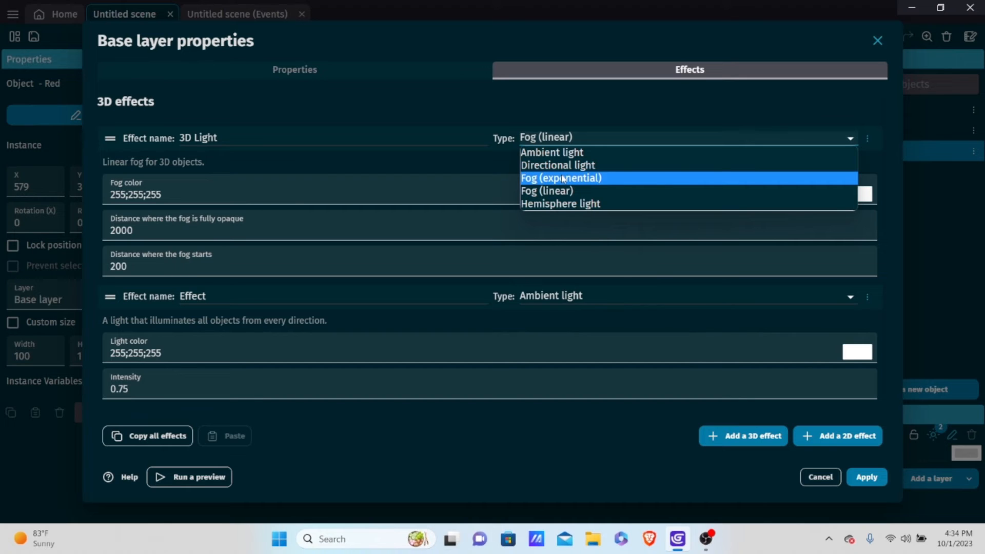
left_click(563, 178)
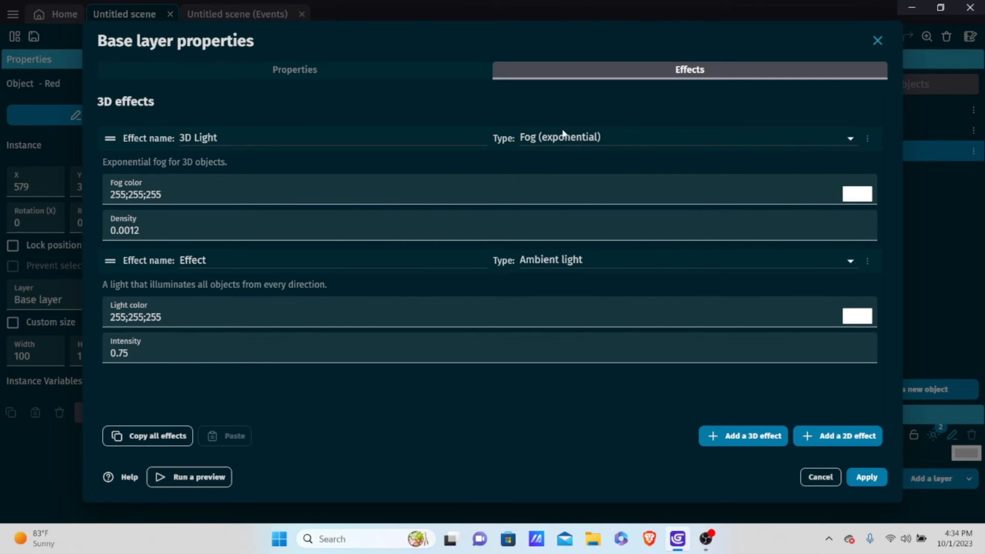
left_click(563, 136)
left_click(416, 228)
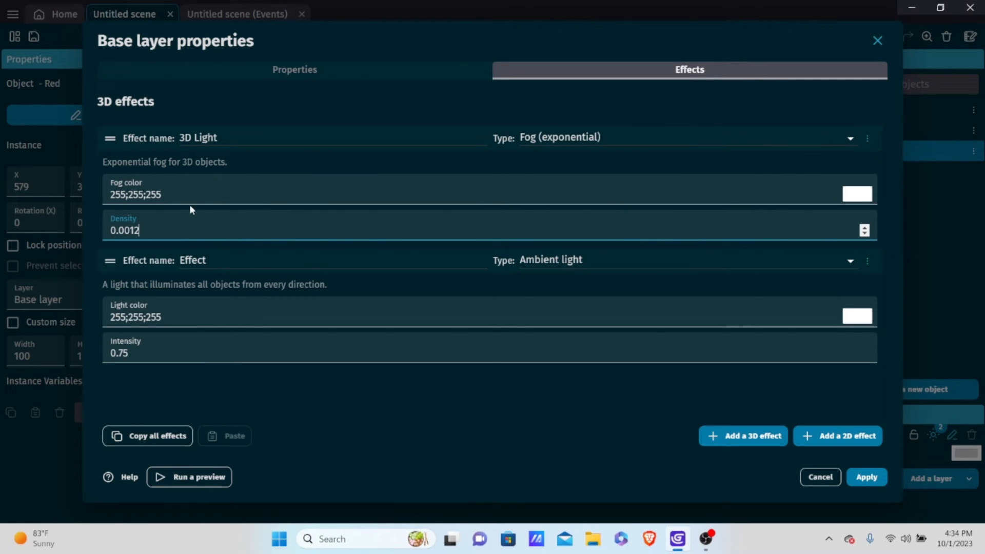
key("BackSpace")
key("BackSpace")
key("BackSpace")
type("1")
left_click(867, 478)
left_click(435, 42)
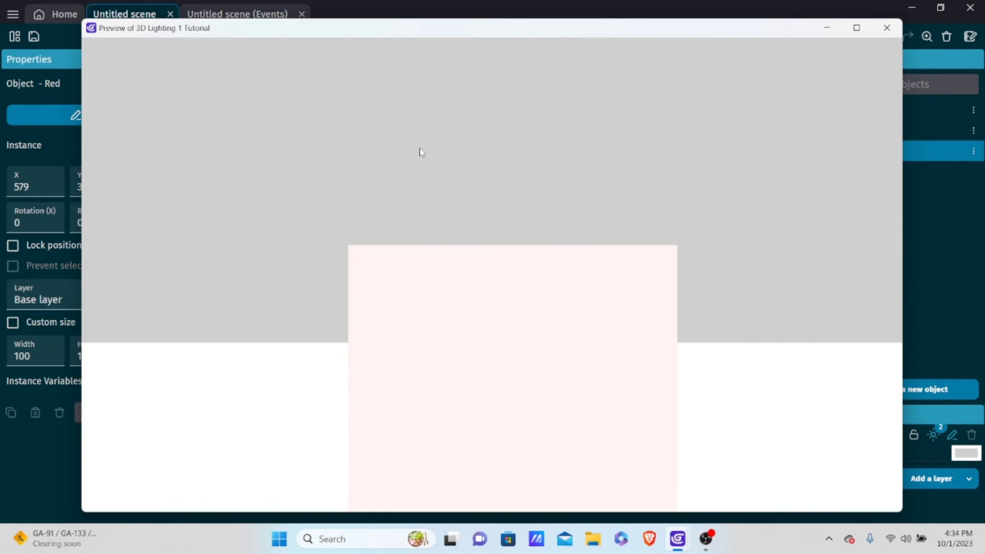
left_click(887, 27)
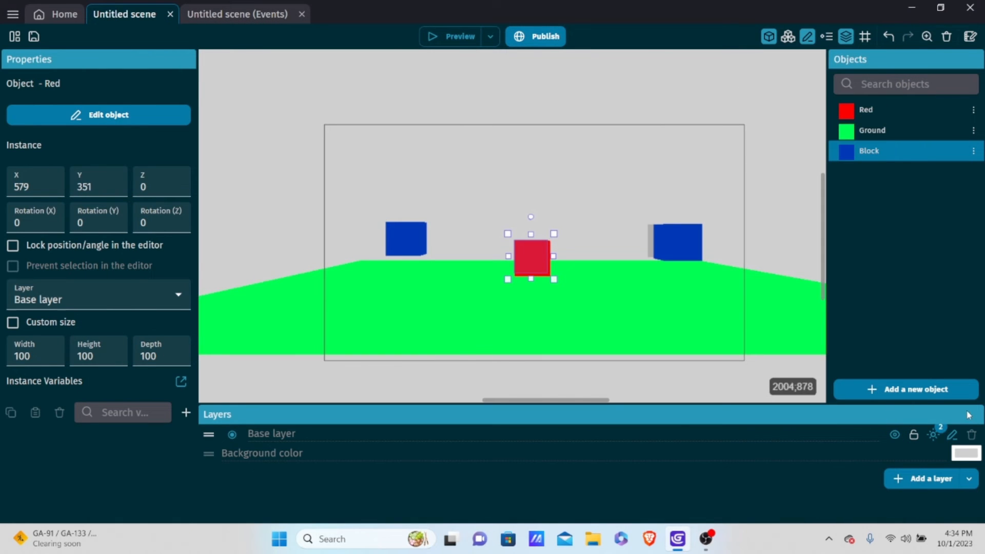
- Set the exponential fog's density to 0.001 on the Base layer, apply it, and preview the scene
left_click(934, 435)
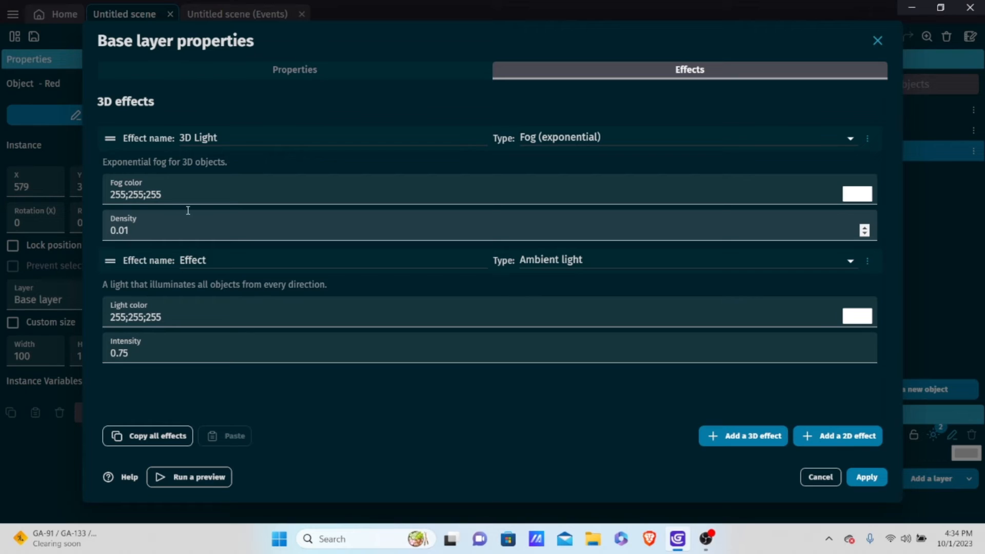
left_click(157, 222)
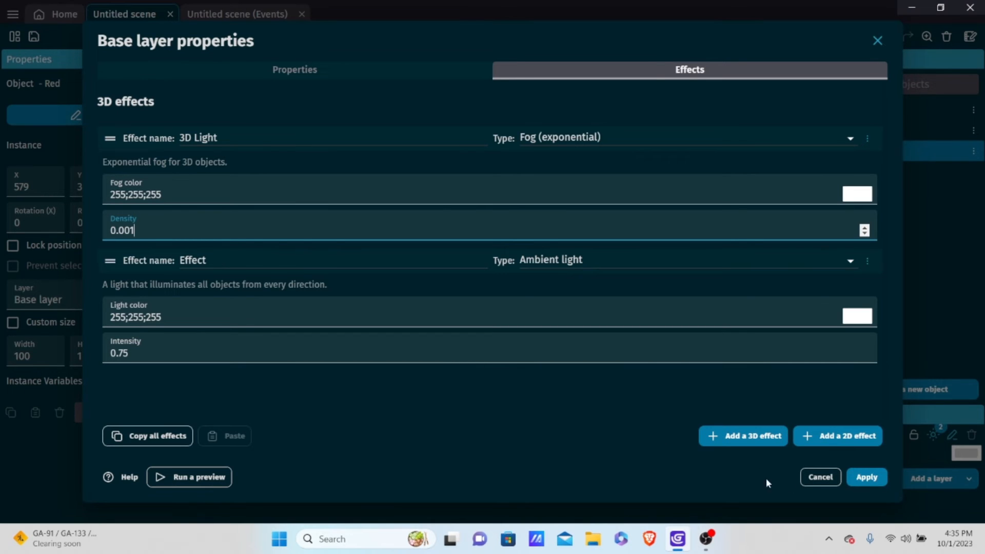
left_click(867, 477)
left_click(429, 39)
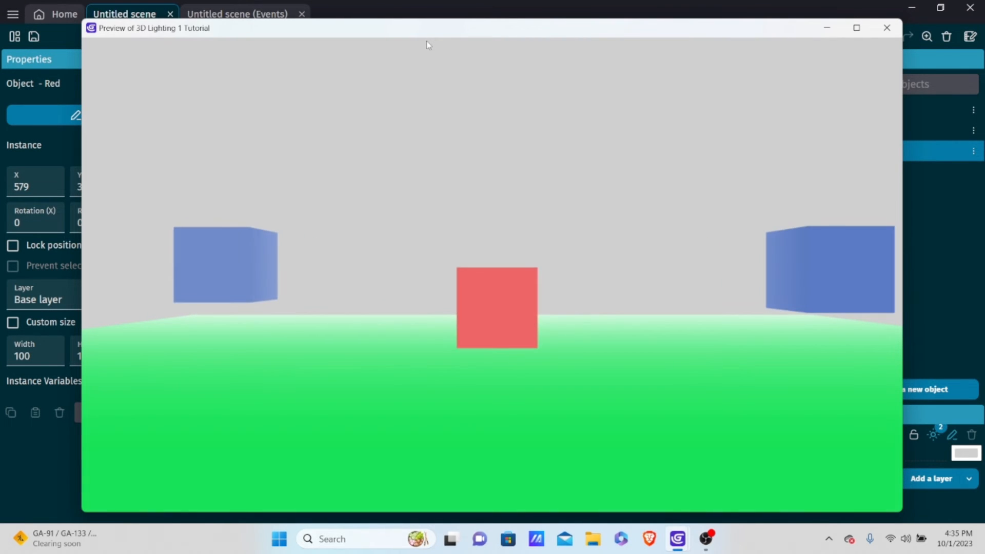
left_click(887, 28)
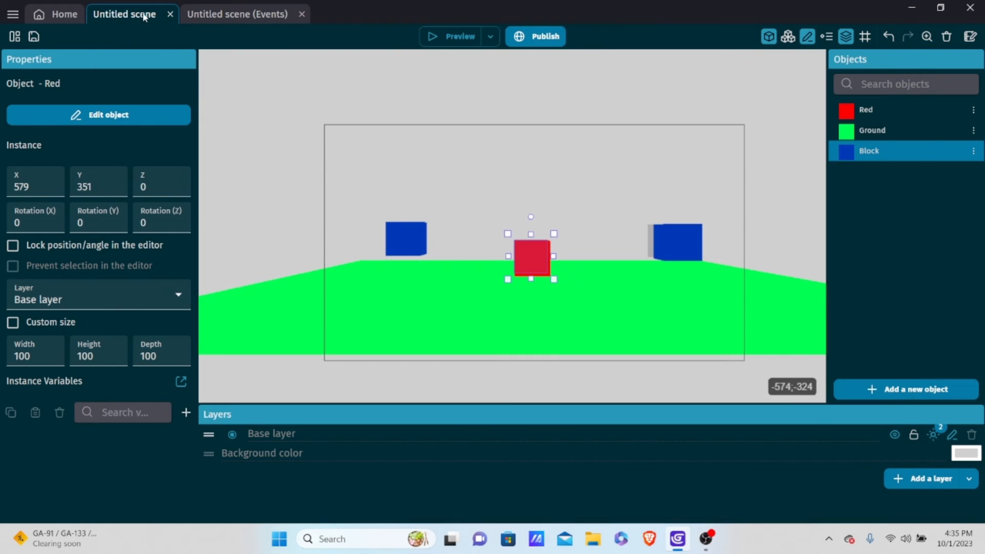
- Change the type of the Base layer's 3D Light effect to Hemisphere light
left_click(220, 15)
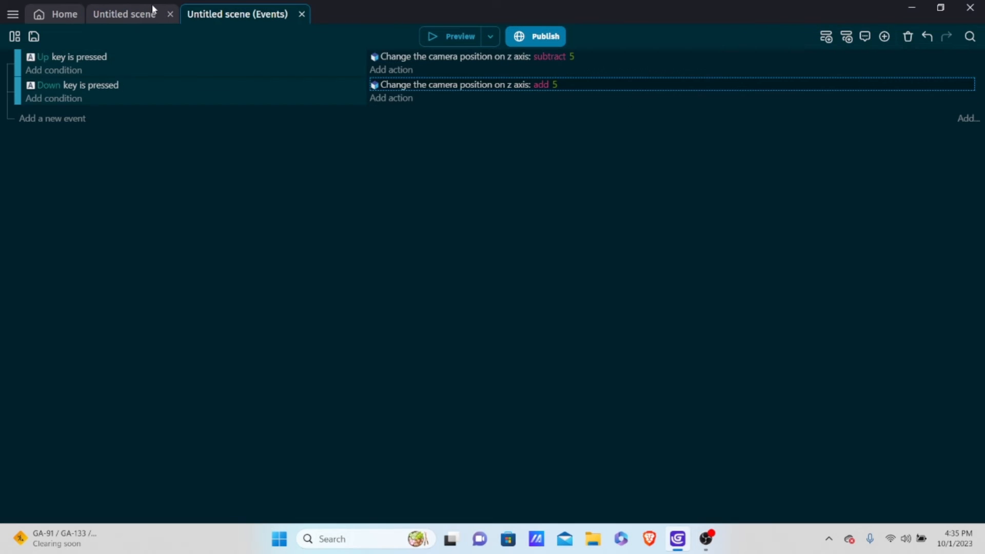
left_click(154, 10)
left_click(933, 441)
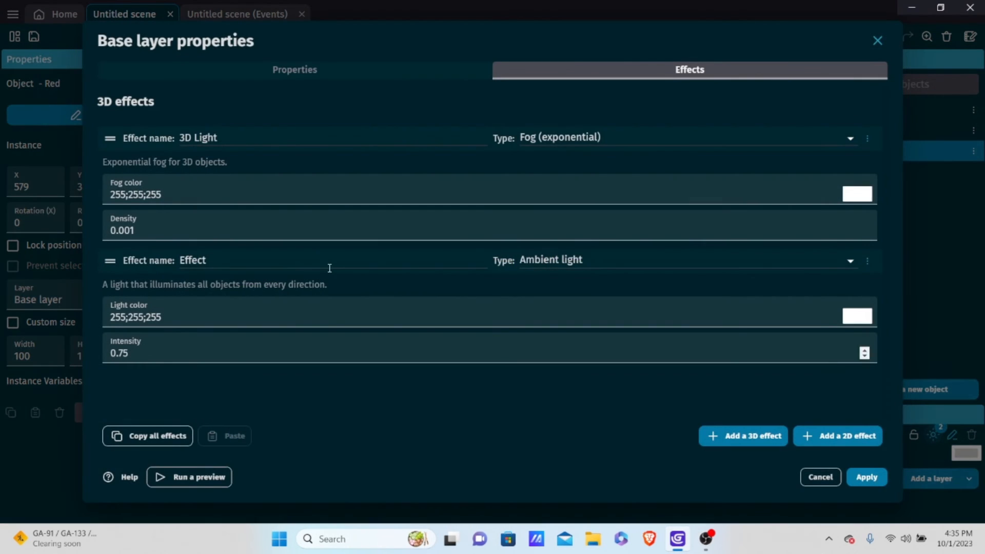
left_click(572, 140)
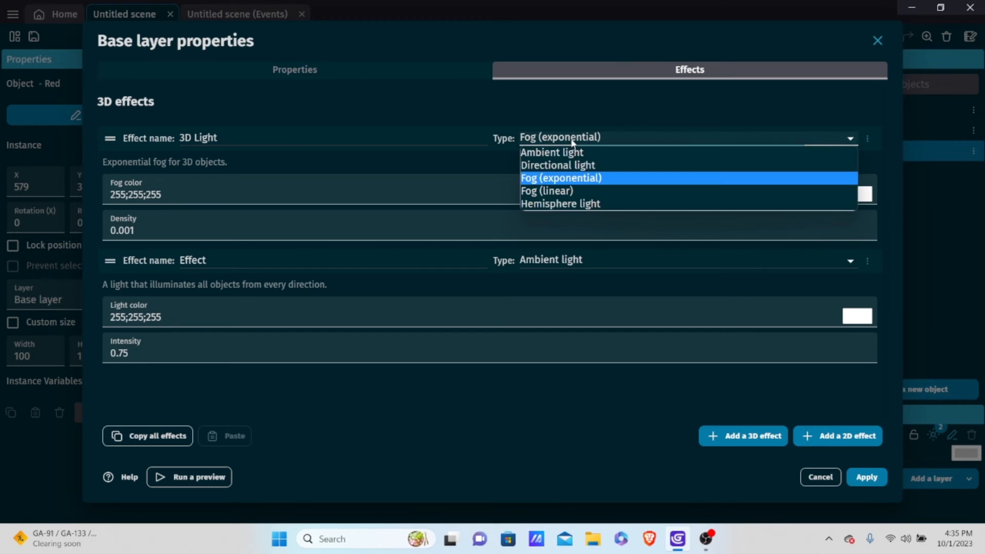
left_click(574, 204)
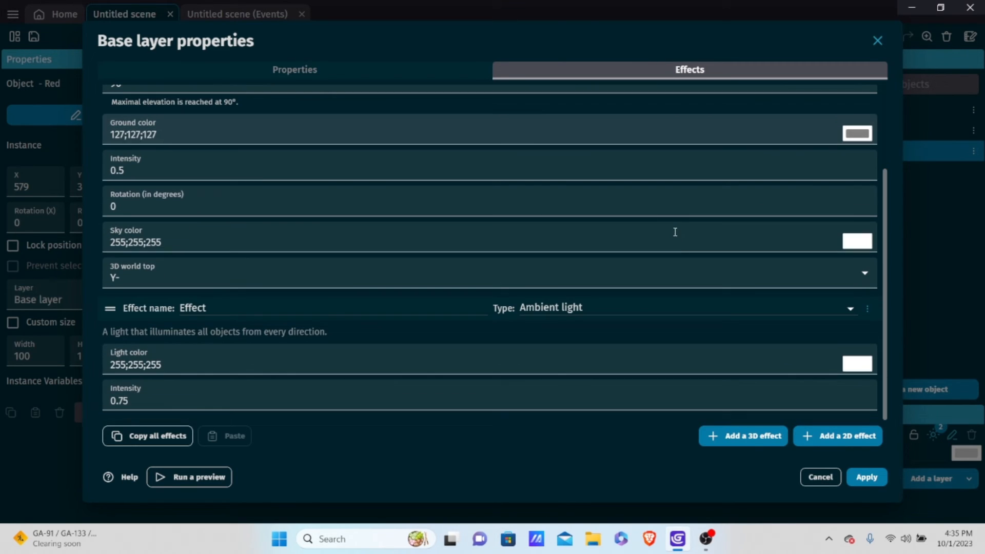
- Delete the Ambient light effect from the Base layer, apply the changes, and preview the scene
left_click(868, 309)
left_click(793, 329)
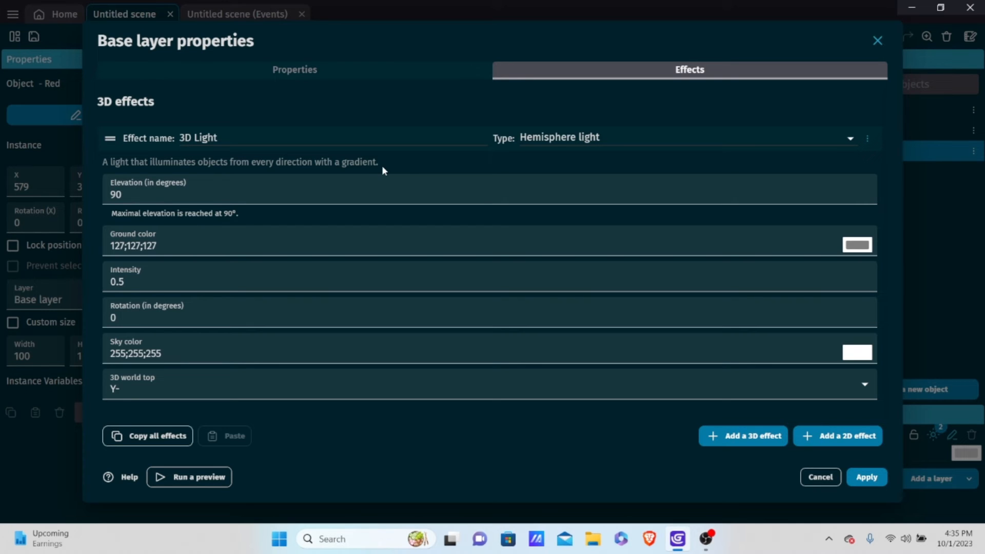
left_click(860, 480)
left_click(434, 34)
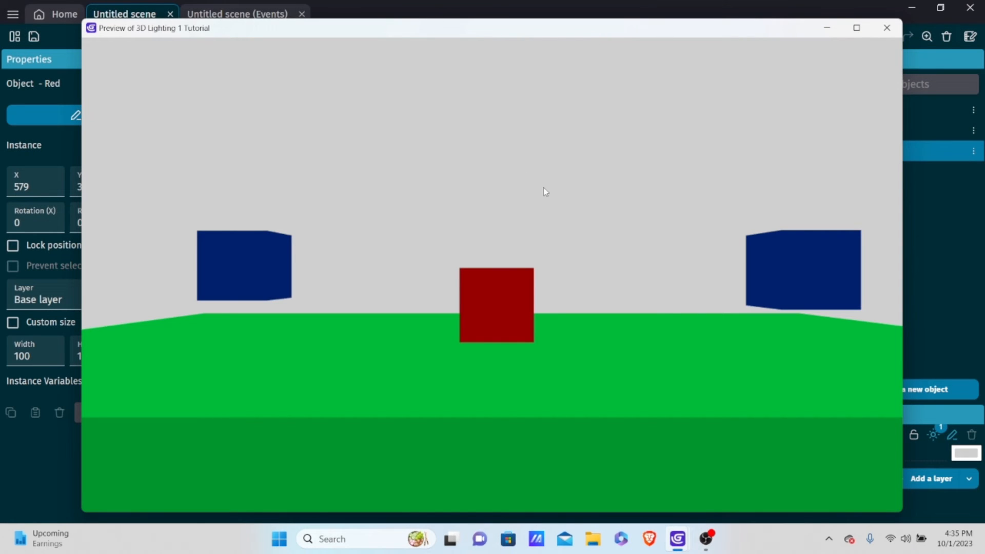
left_click(888, 24)
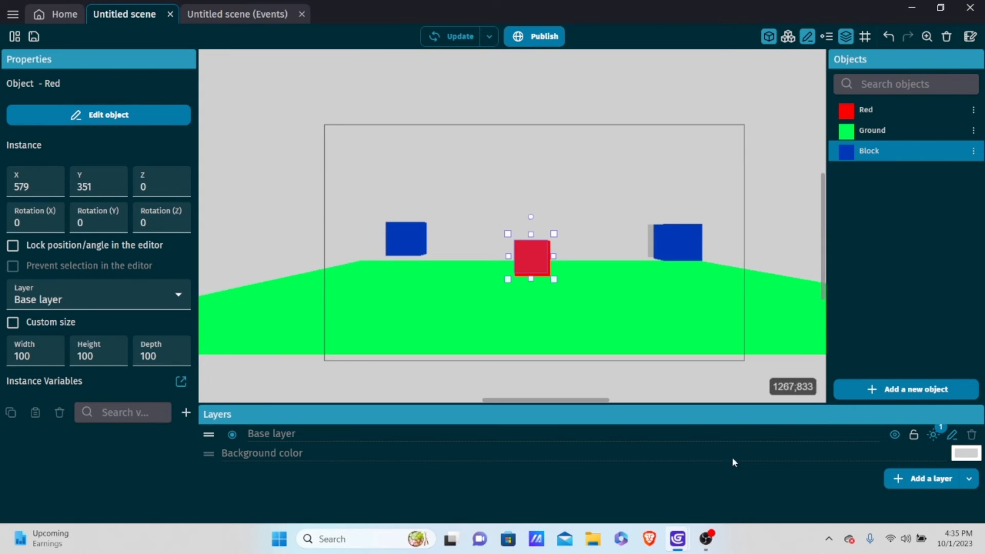
- Set the hemisphere light's ground color to white (255;255;255) and apply the change
left_click(934, 435)
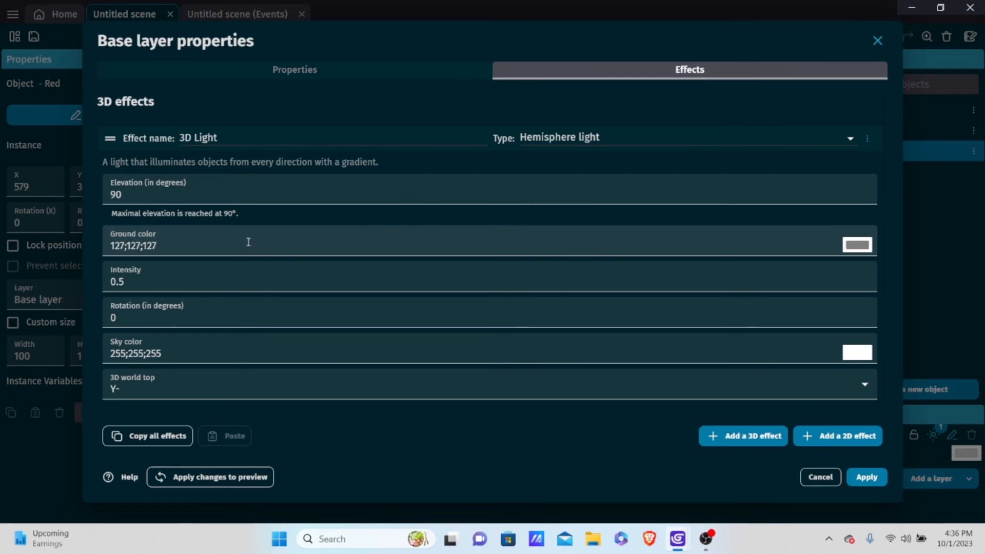
left_click(862, 245)
left_click(842, 244)
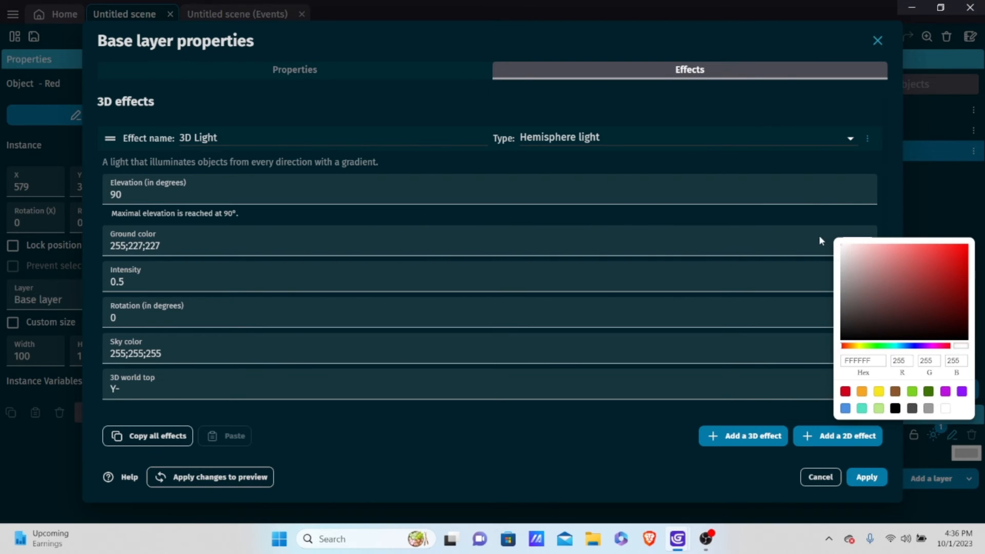
left_click(696, 430)
left_click(866, 477)
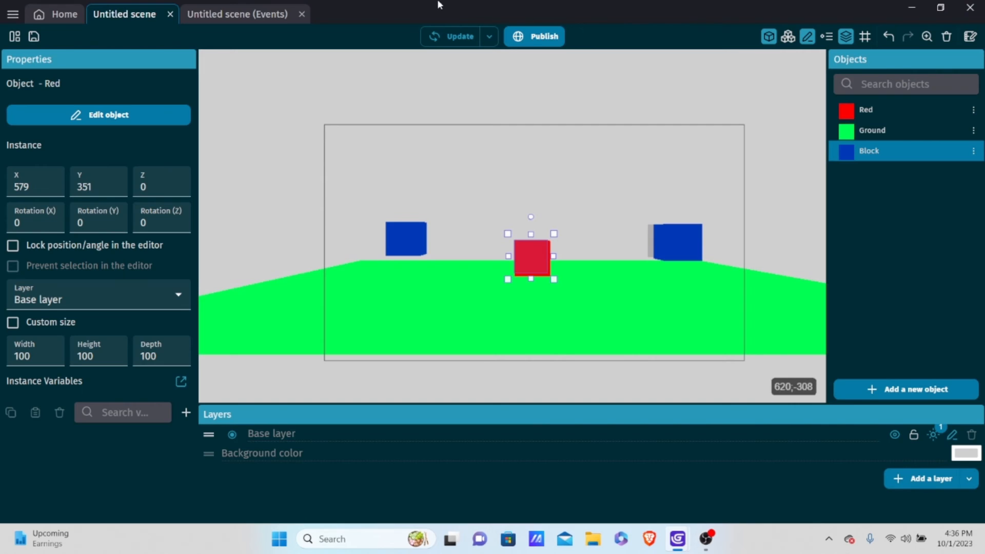
- Close the outdated preview and run a fresh one to examine the hemisphere light with the white ground color
mouse_move(678, 539)
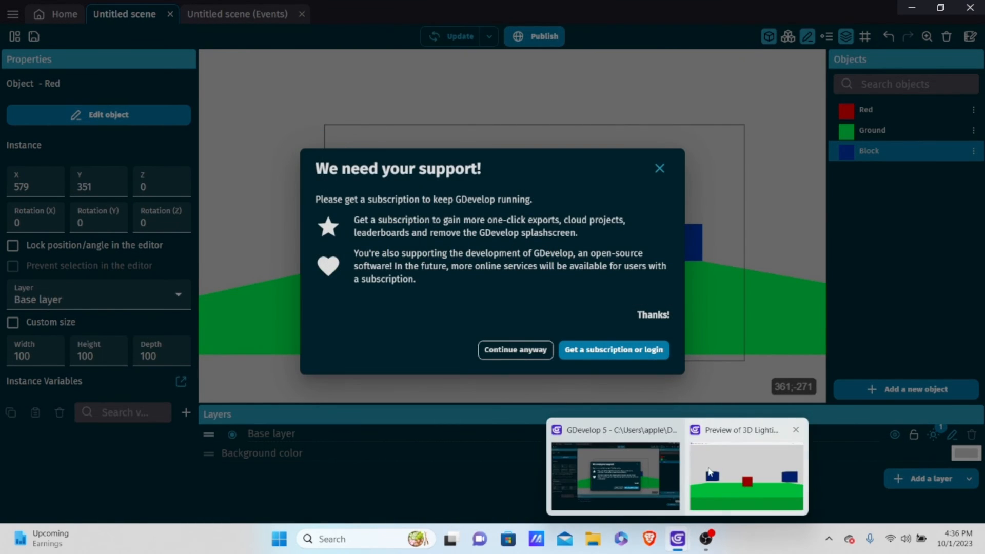
left_click(744, 467)
left_click(887, 28)
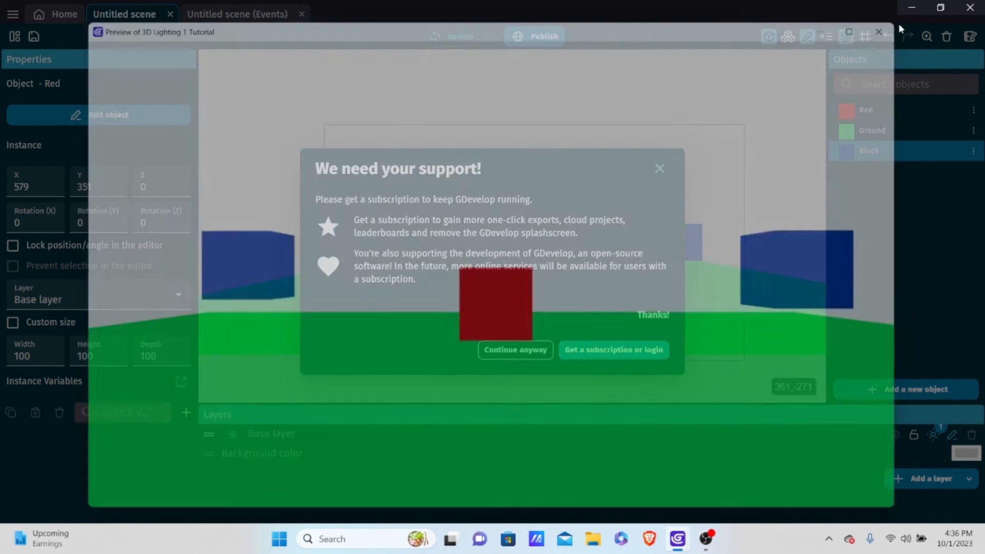
left_click(531, 349)
left_click(444, 36)
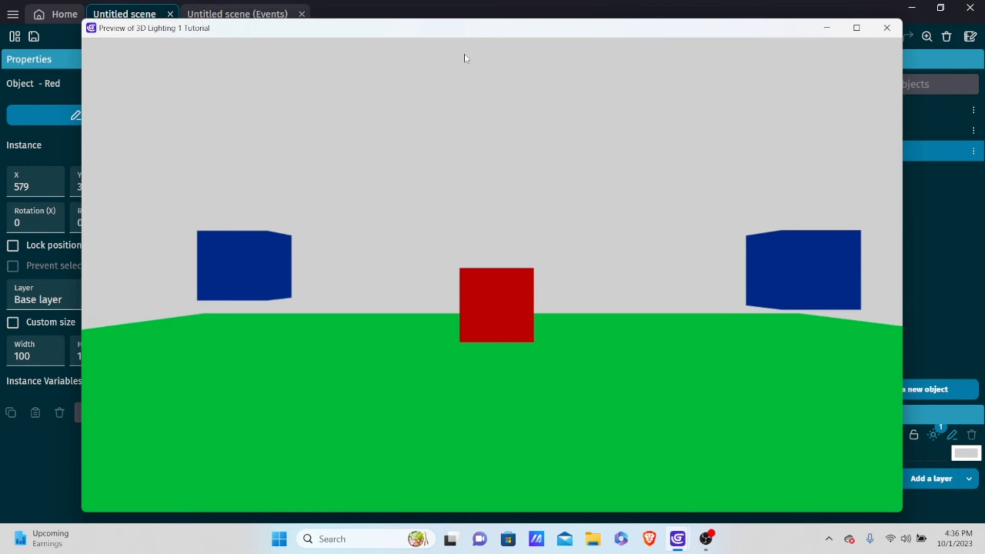
left_click(886, 30)
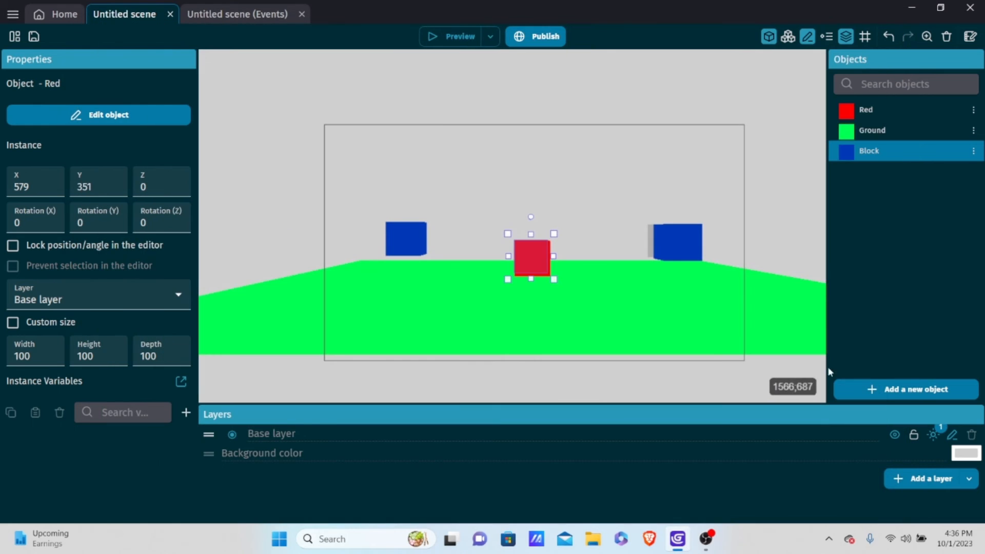
- Set the hemisphere light's ground color to red (245;0;0), apply the change, and preview the scene
left_click(934, 434)
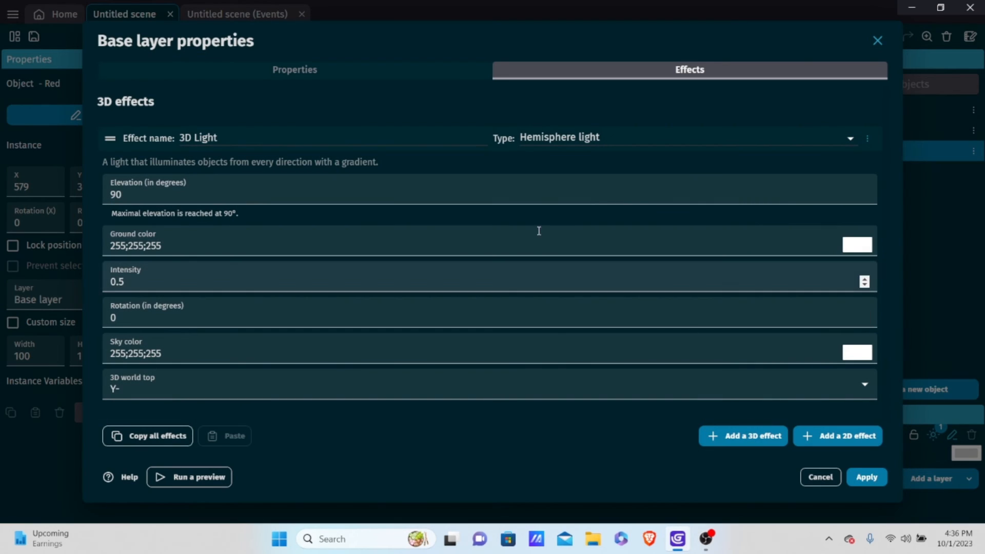
left_click(858, 245)
left_click_drag(884, 264, 978, 252)
left_click(680, 472)
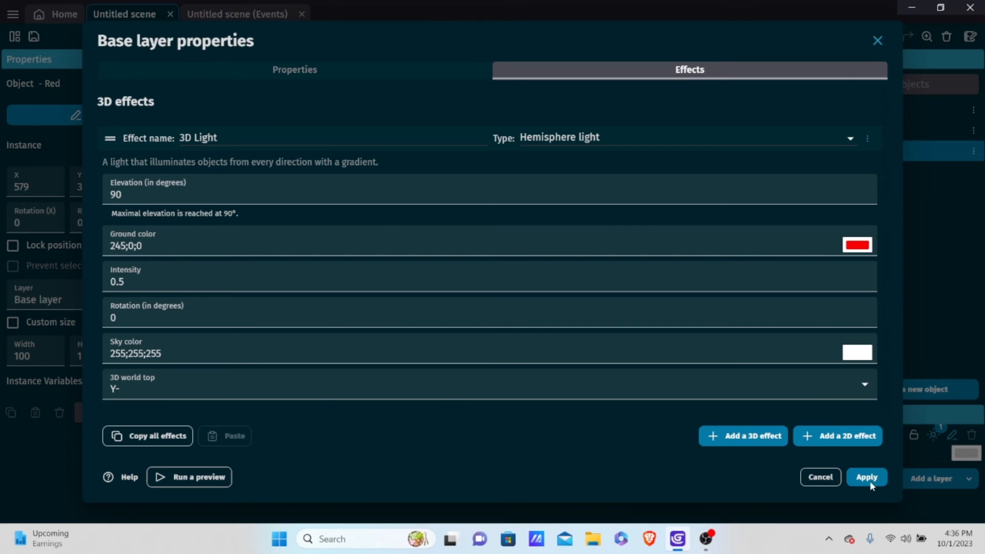
left_click(868, 477)
left_click(432, 32)
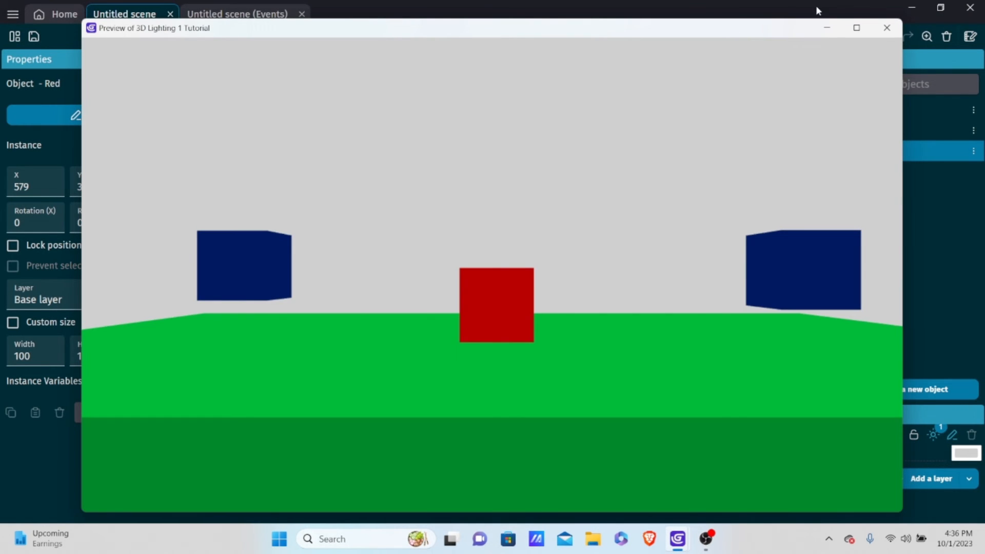
left_click(887, 28)
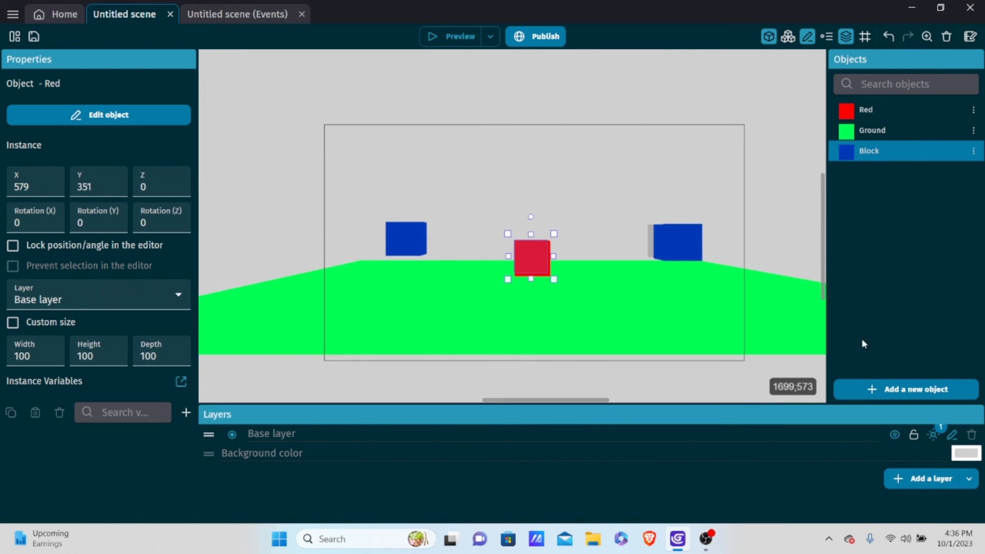
- Set the ground color of the Base layer's hemisphere light to white (255;255;255)
left_click(935, 436)
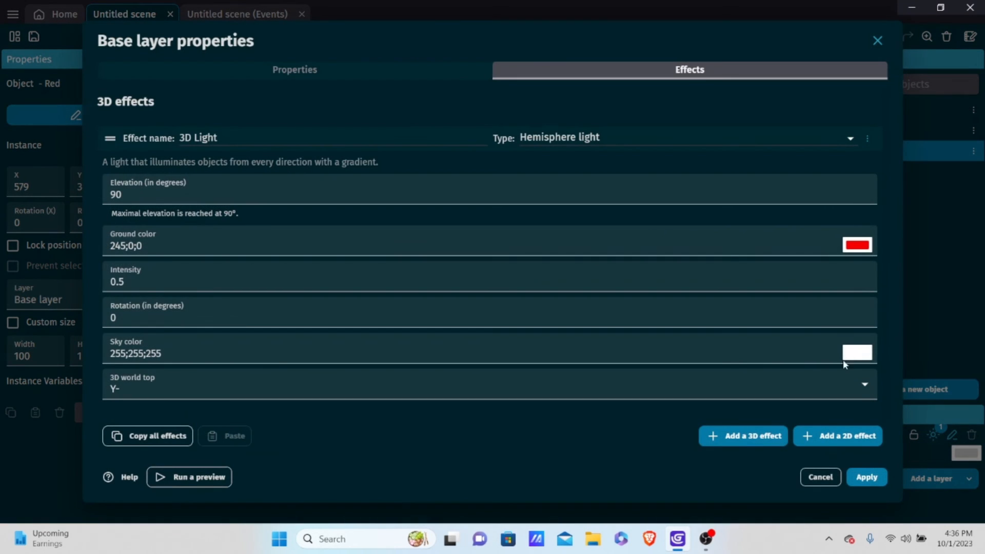
left_click(846, 241)
left_click_drag(846, 252, 824, 233)
left_click(596, 422)
- Set the hemisphere light's sky color to light red (223;135;135), apply the change, and preview the scene
left_click(857, 353)
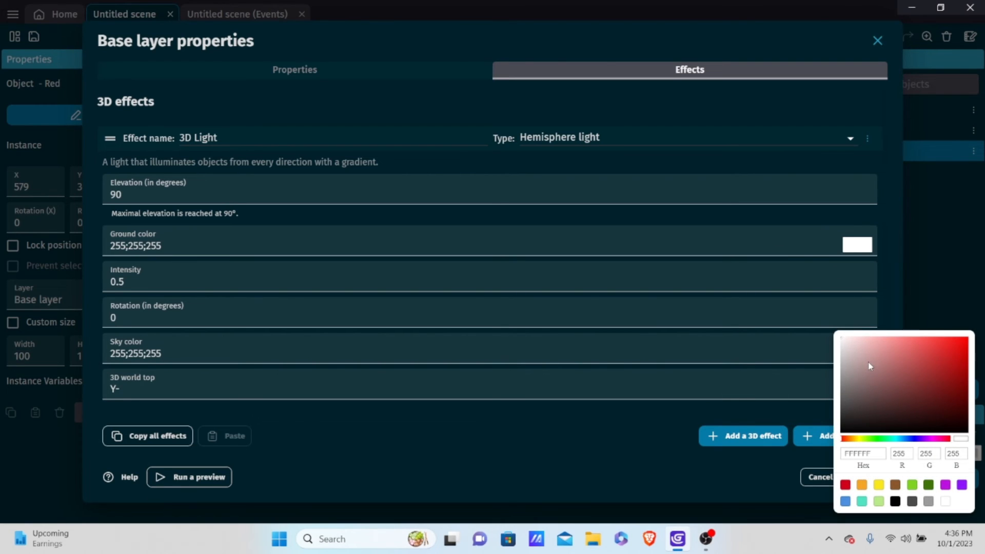
left_click_drag(870, 365, 893, 352)
left_click(903, 484)
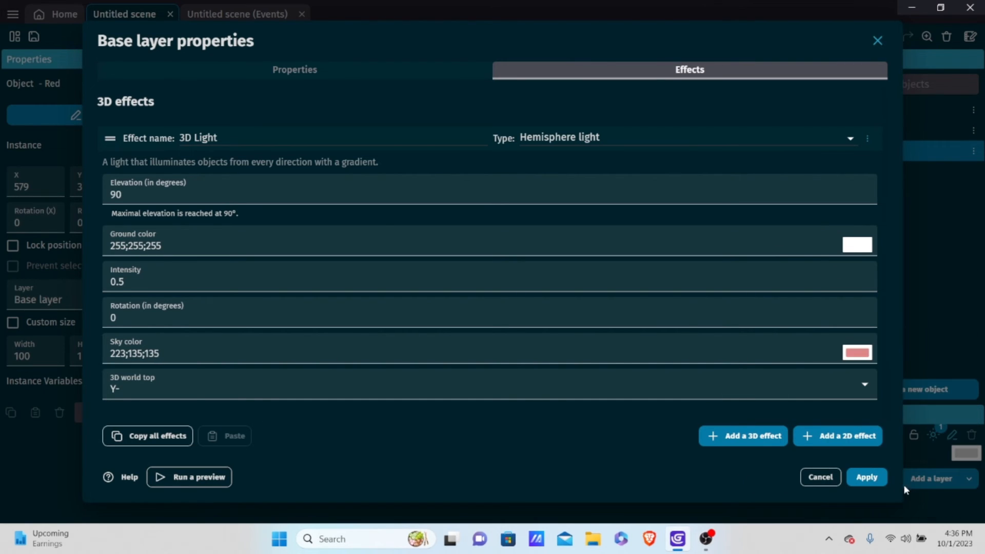
left_click(868, 478)
left_click(446, 33)
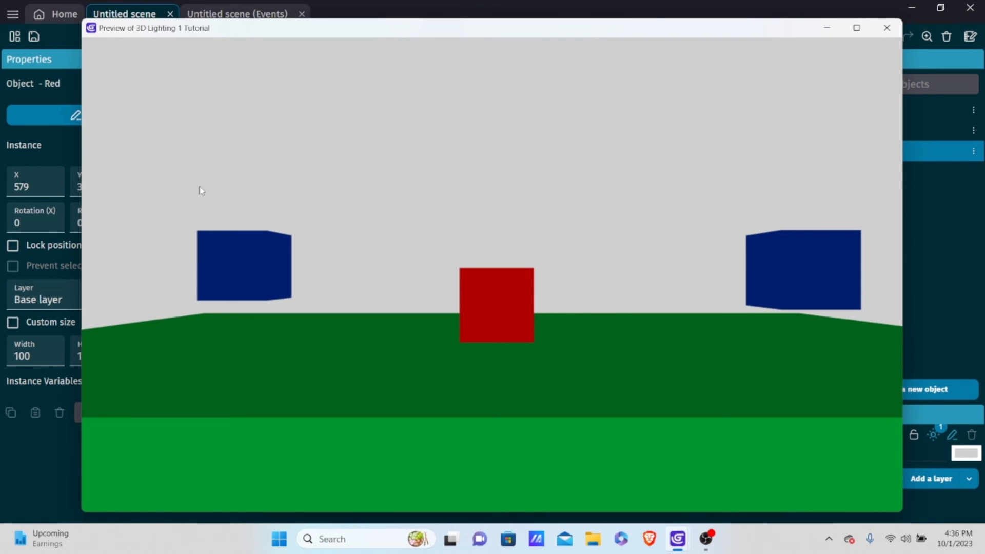
left_click(888, 27)
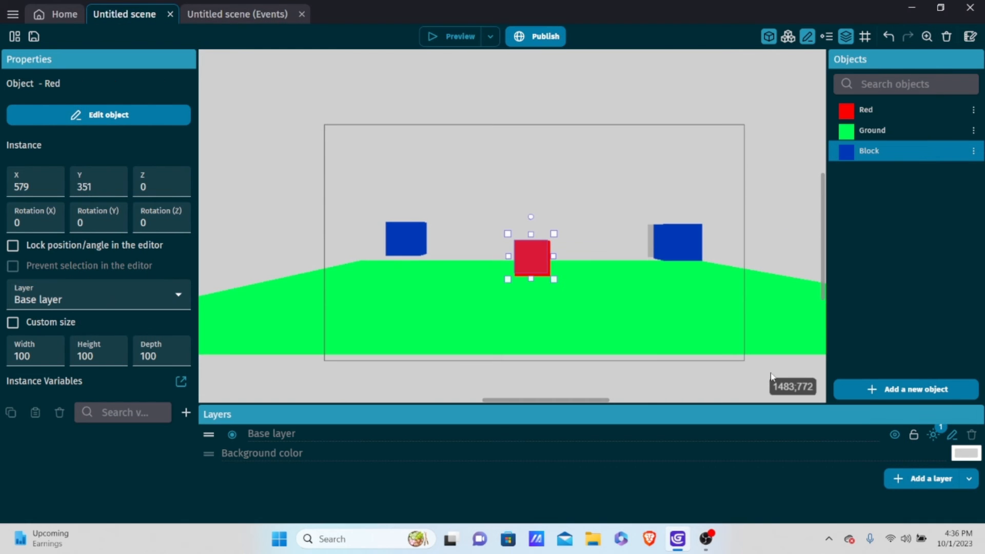
- Set the hemisphere light's sky color to white (255;255;255), apply it, and examine the scene in a preview
left_click(933, 435)
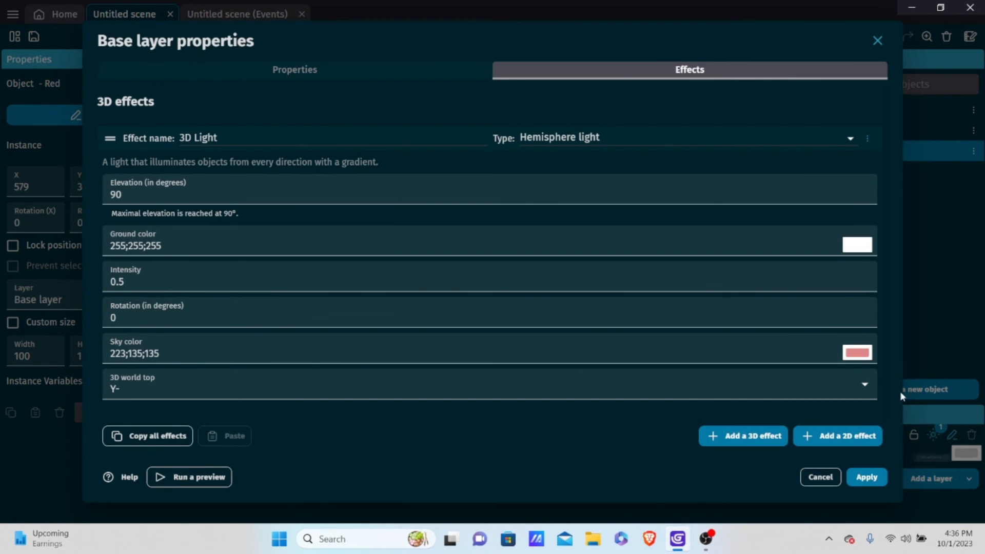
left_click(858, 353)
left_click_drag(881, 360, 775, 326)
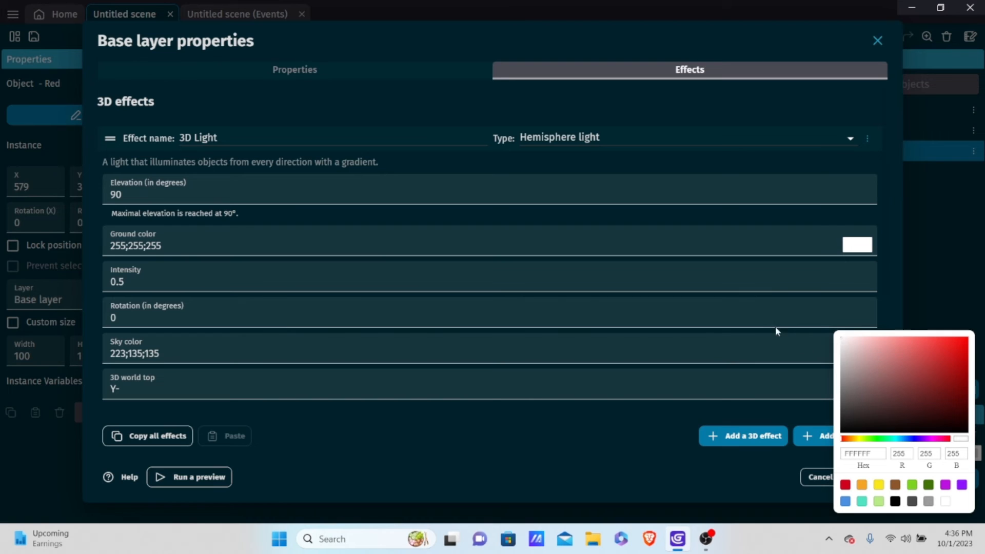
left_click(600, 422)
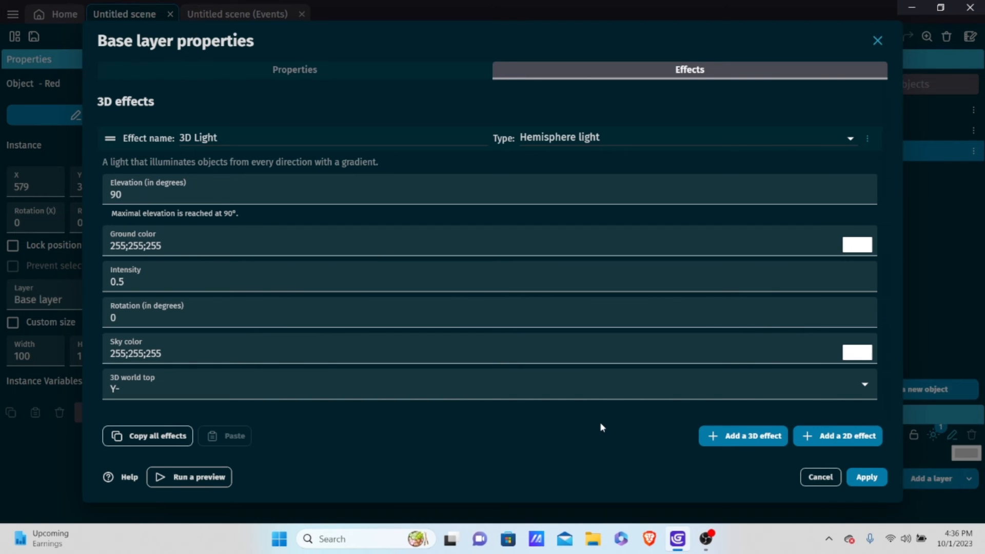
left_click(868, 477)
left_click(429, 36)
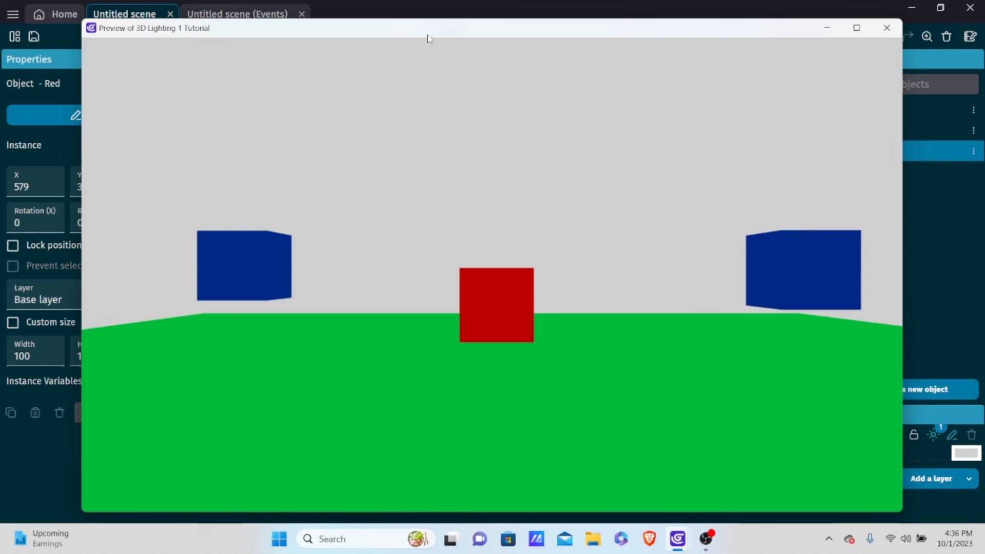
left_click(891, 33)
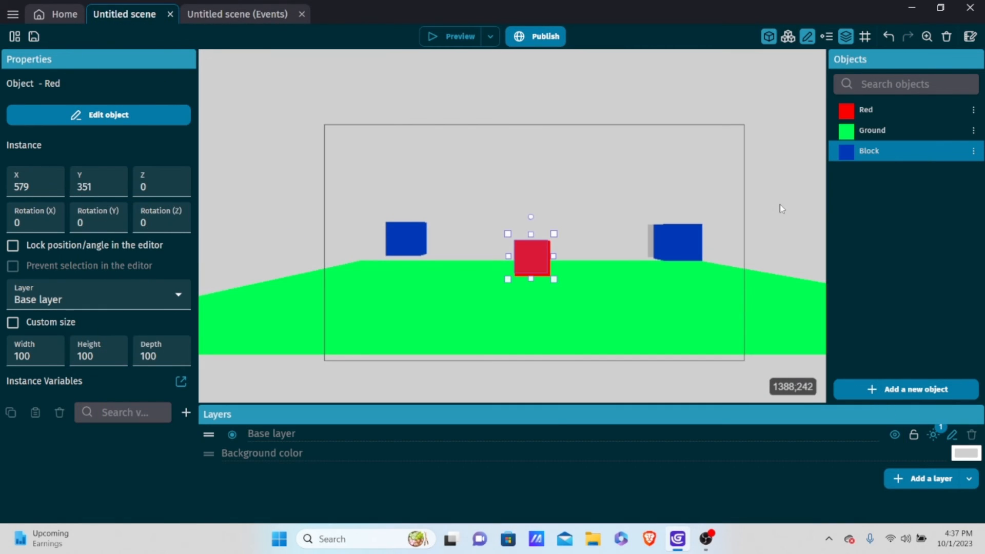
- Set the hemisphere light's 3D world top to Z+, apply the change, and preview the scene
left_click(931, 435)
left_click(621, 136)
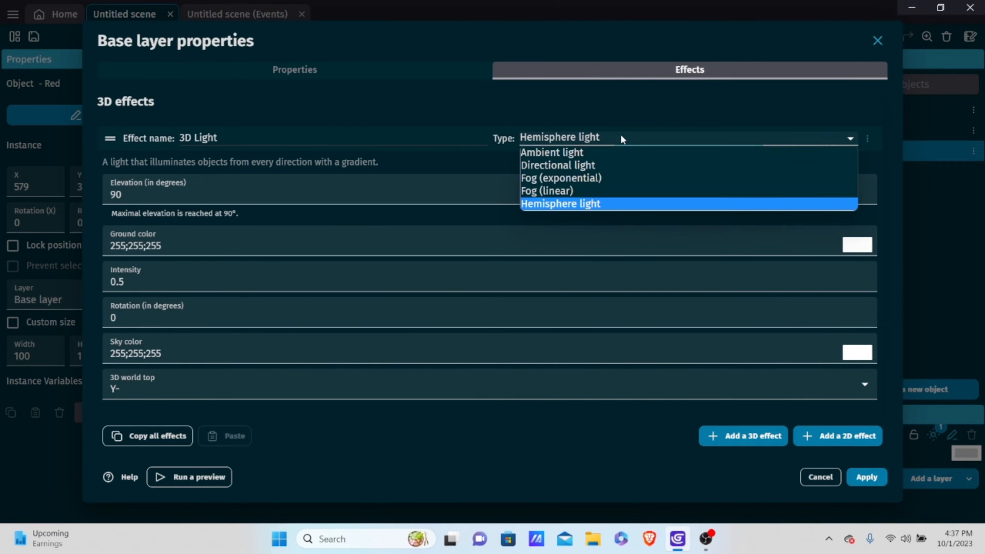
left_click(192, 399)
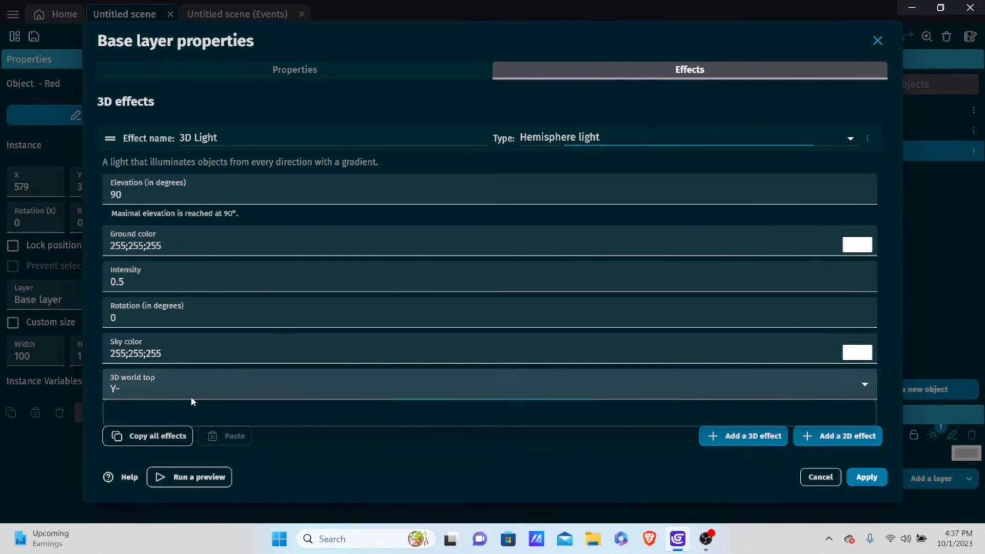
left_click(191, 400)
left_click(149, 435)
left_click(868, 477)
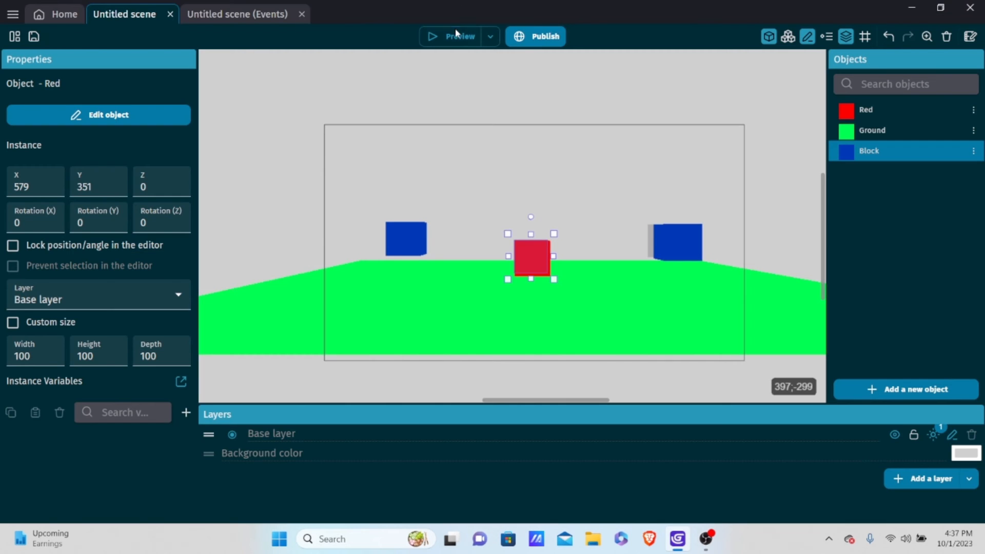
left_click(455, 30)
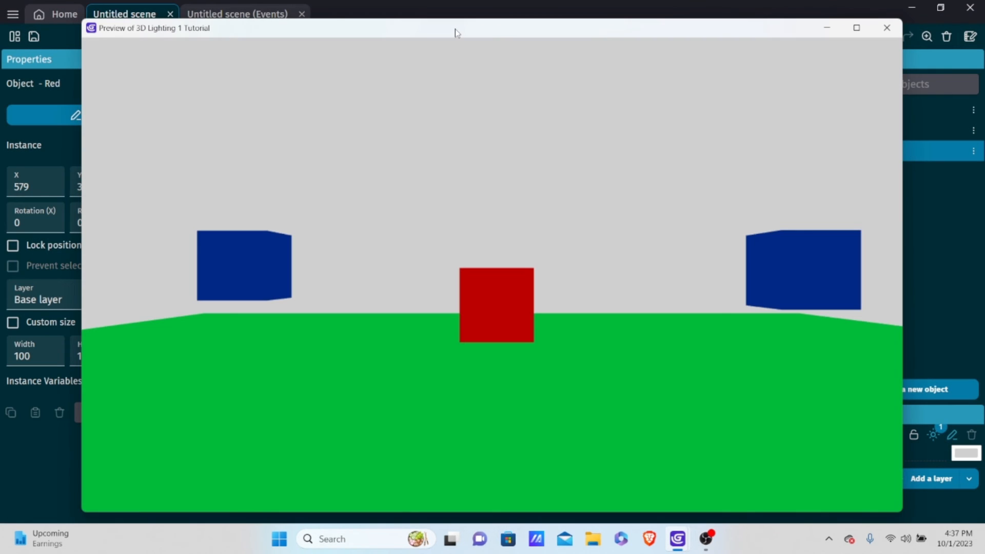
left_click(886, 28)
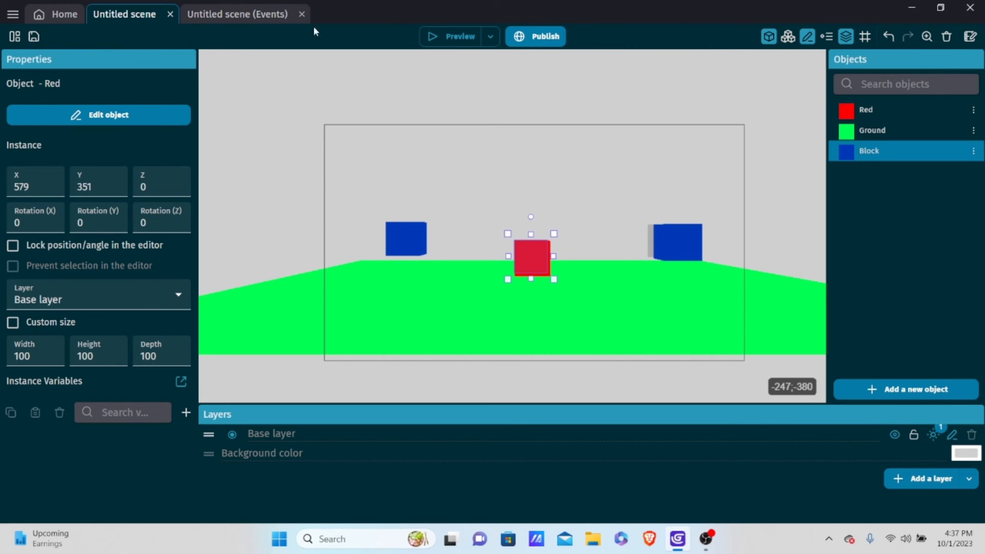
- Change the Base layer's 3D Light effect type to Ambient light and apply it
left_click(934, 435)
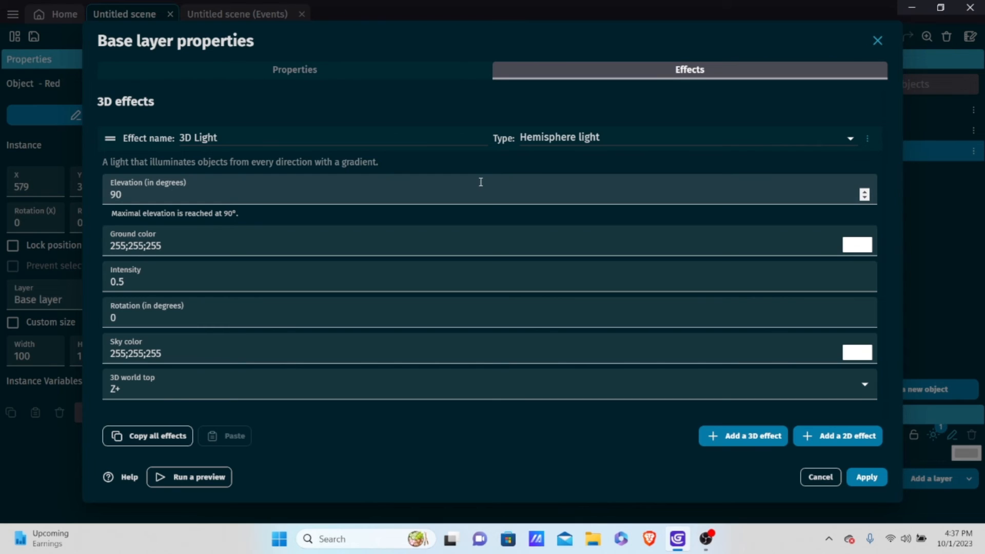
left_click(564, 138)
left_click(568, 153)
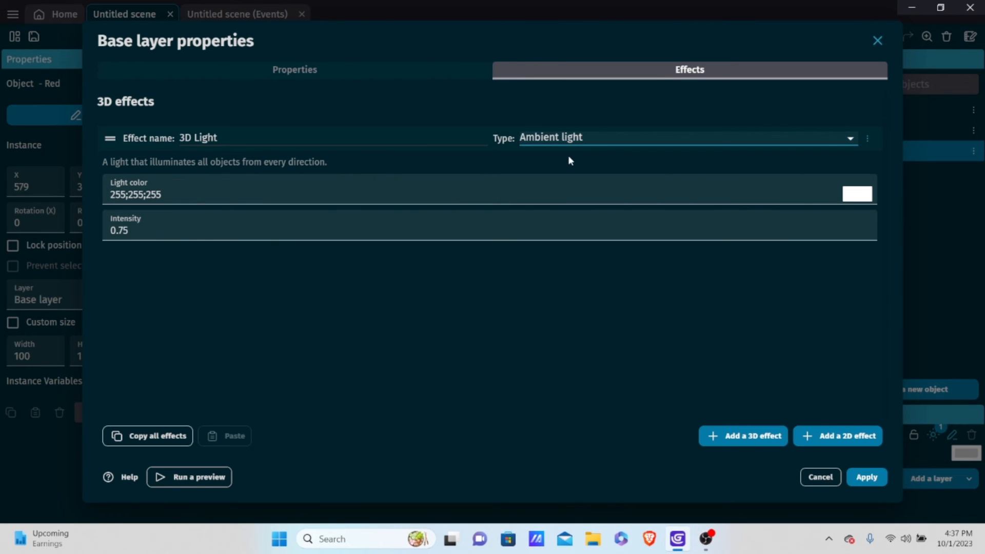
left_click(867, 477)
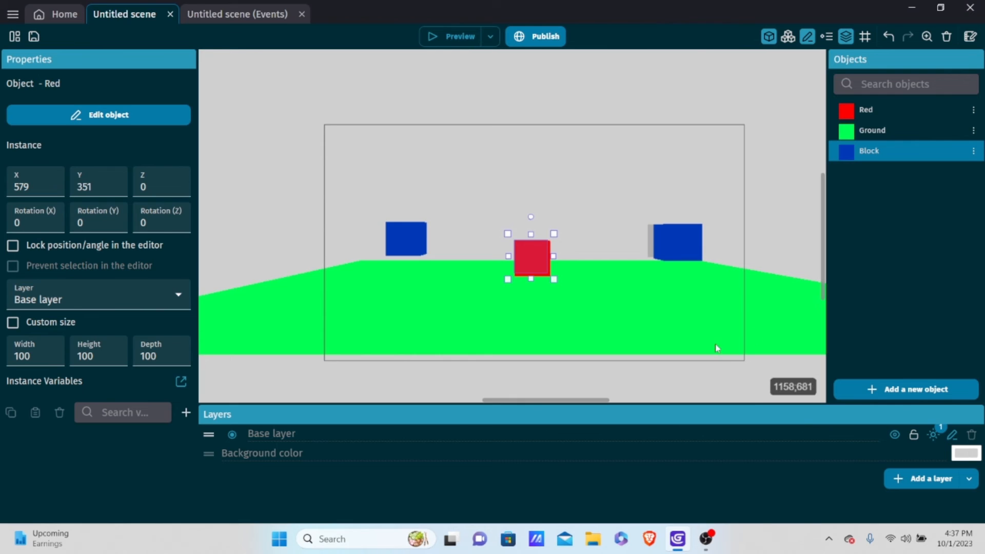
- Add a new layer to the scene and name it Fog
left_click(919, 478)
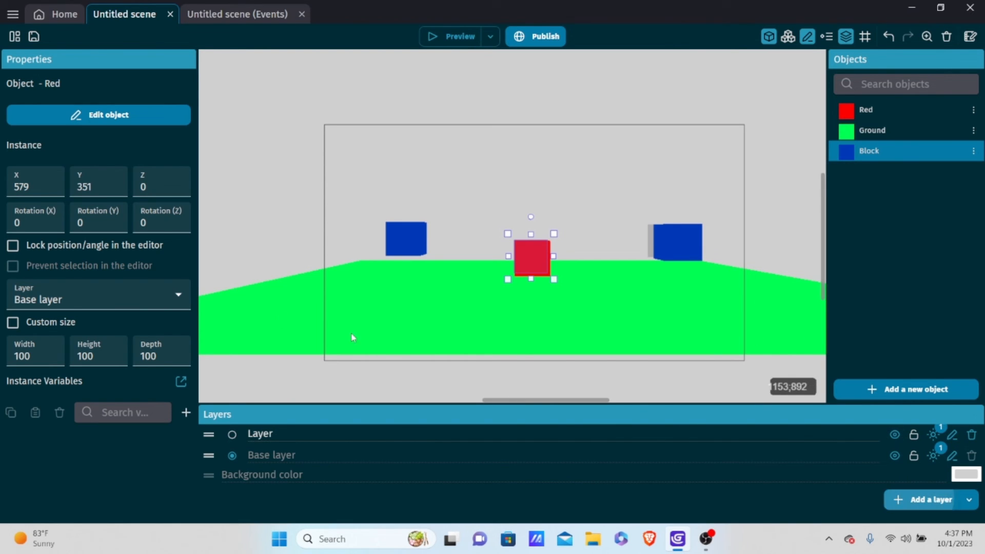
left_click(283, 434)
key("BackSpace")
key("BackSpace")
key("BackSpace")
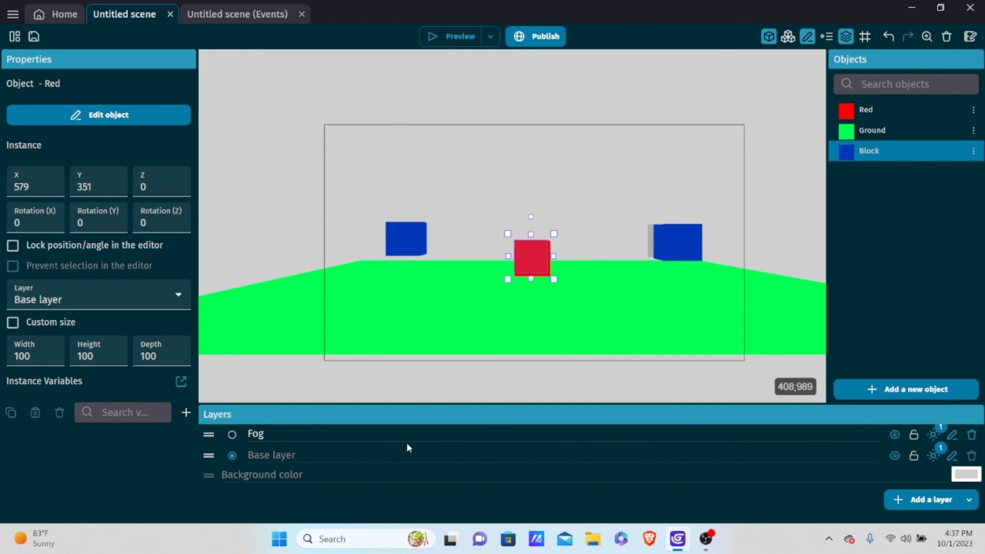
- Change the Fog layer's 3D Light effect type to Fog (exponential), apply it, and preview the scene
left_click(935, 434)
left_click(578, 137)
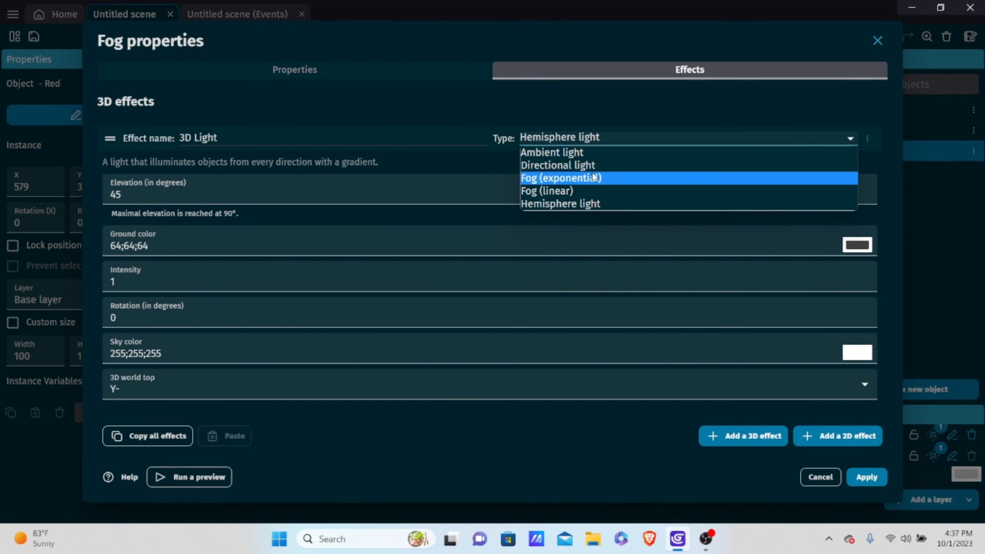
left_click(555, 179)
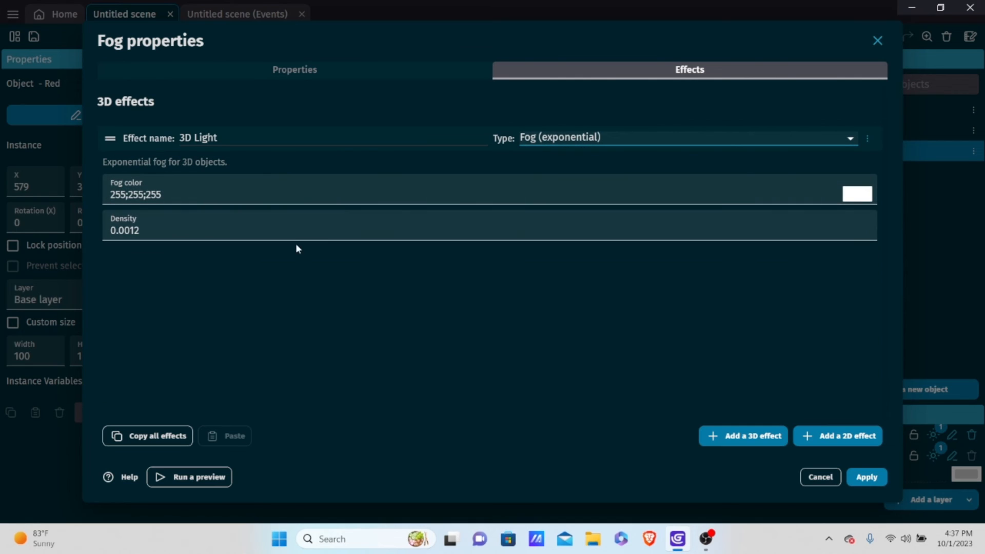
left_click(868, 478)
left_click(443, 31)
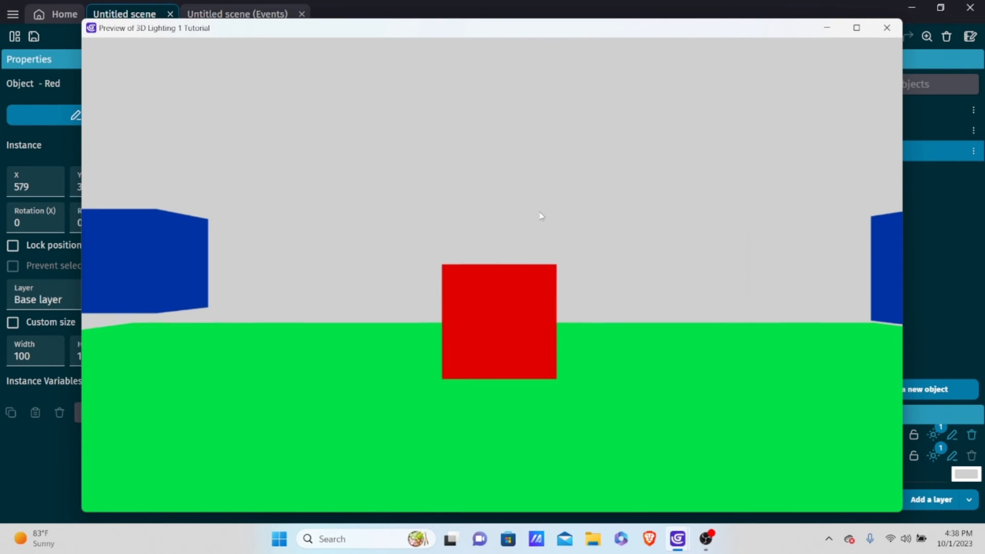
left_click(887, 28)
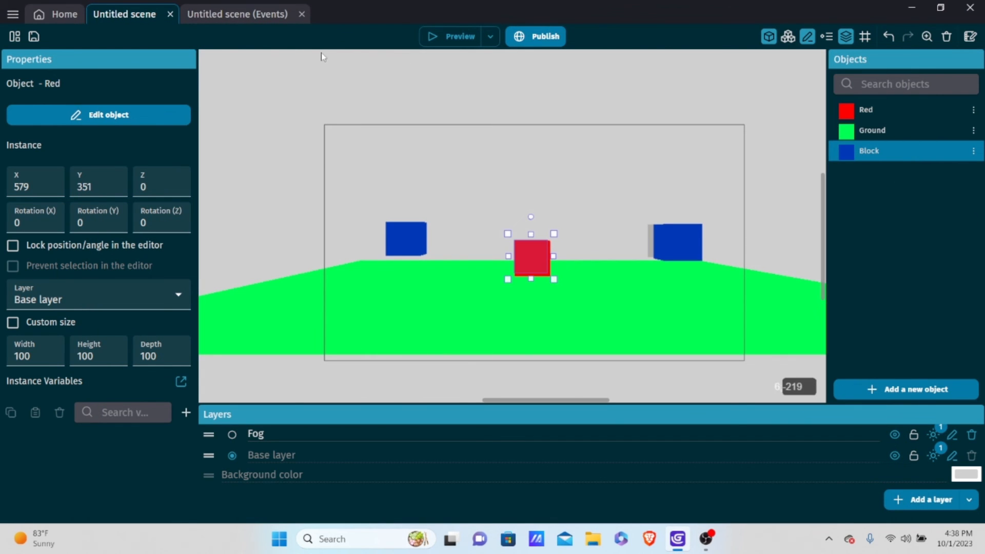
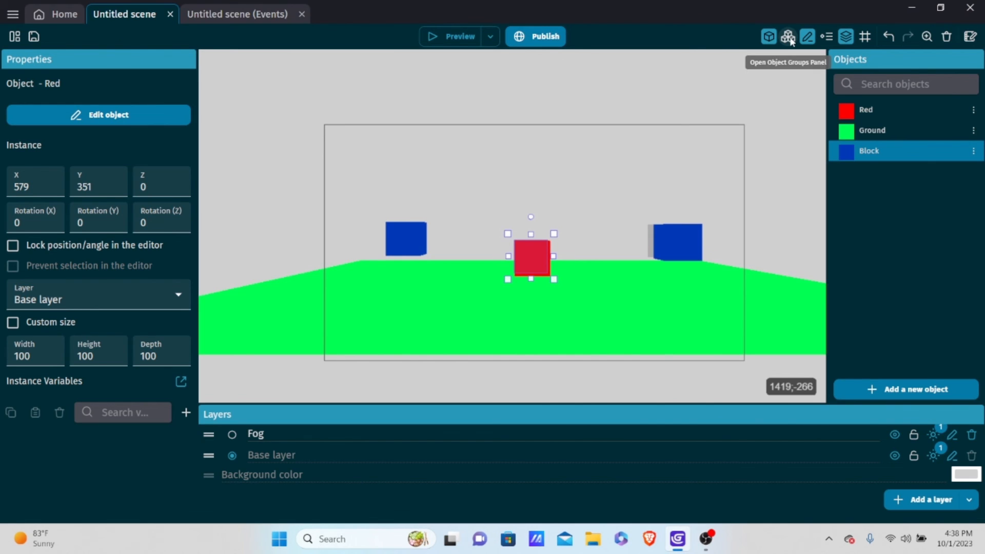
- Create a new object group named All
left_click(789, 37)
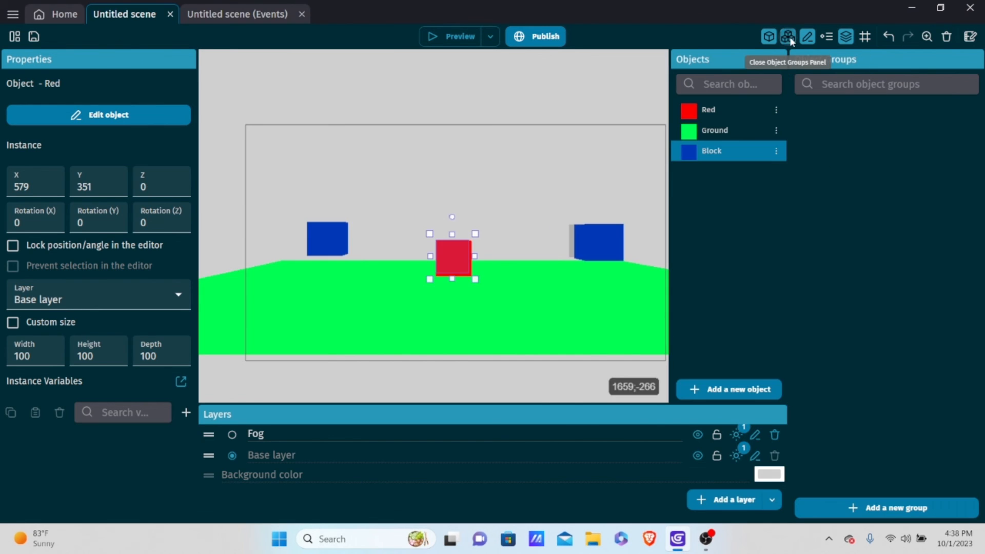
left_click(871, 508)
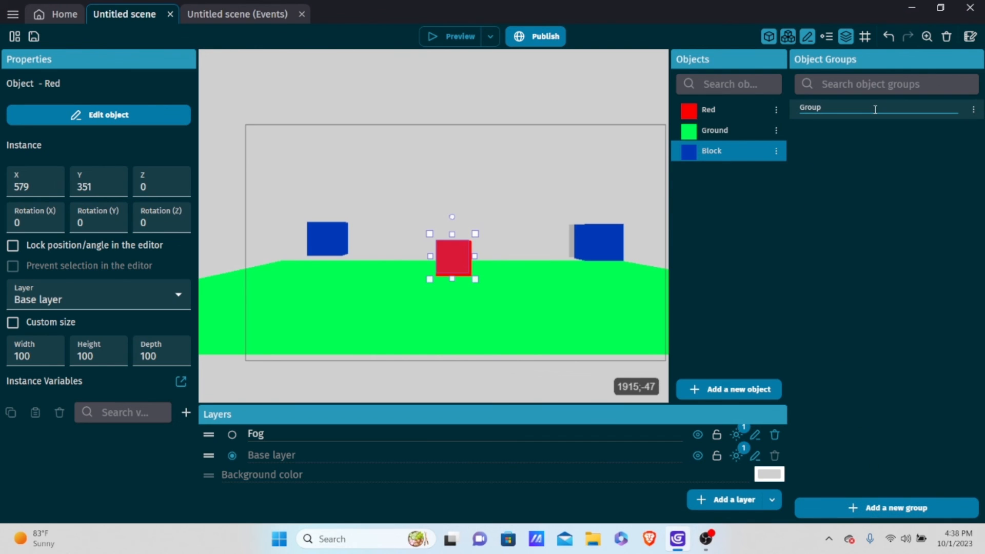
key("BackSpace")
key("BackSpace")
key("BackSpace")
key("BackSpace")
key("BackSpace")
type("o")
key("BackSpace")
type("All")
key("Return")
- Add the Red, Ground and Block objects to the All group and apply the change
double_click(873, 109)
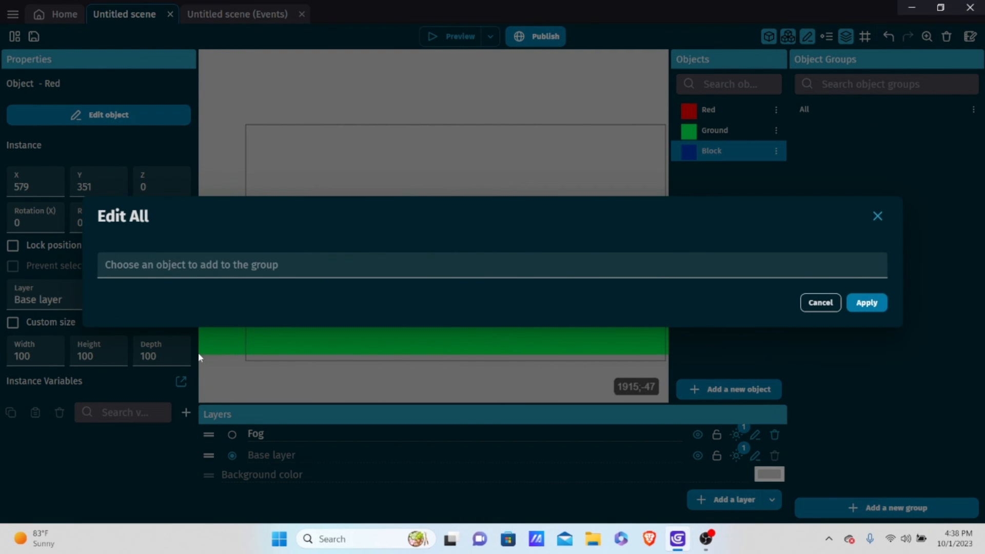
left_click(146, 270)
left_click(132, 275)
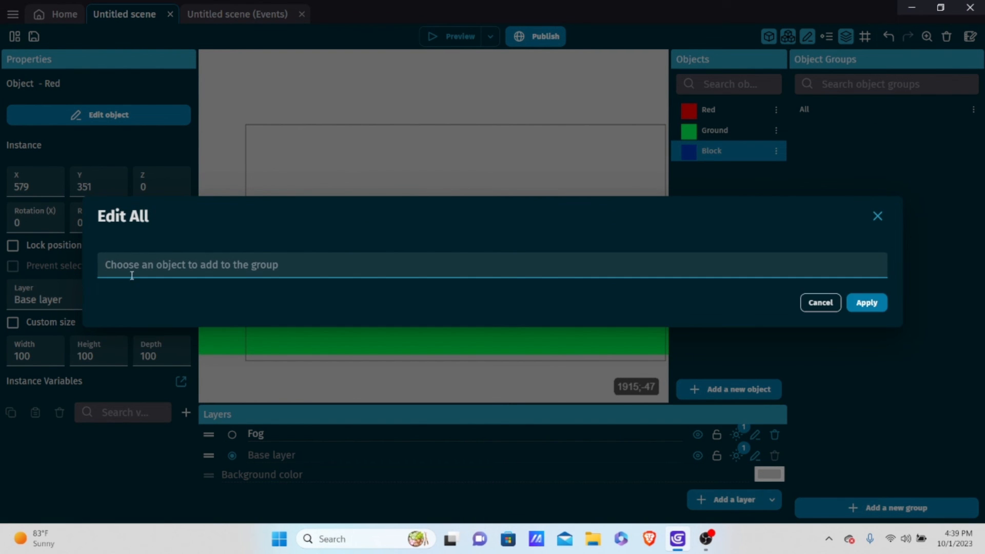
left_click(132, 275)
left_click(147, 292)
left_click(153, 296)
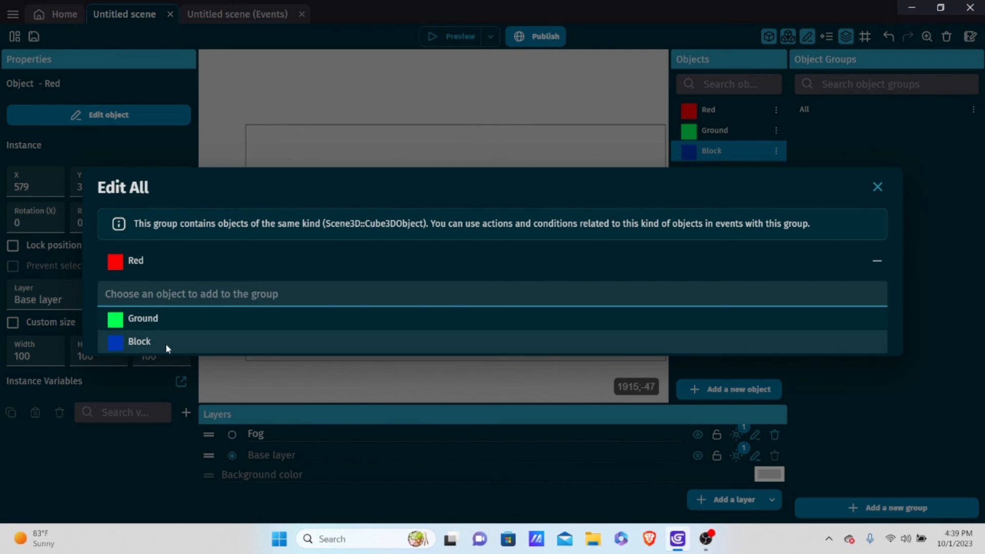
left_click(168, 319)
left_click(192, 303)
left_click(178, 333)
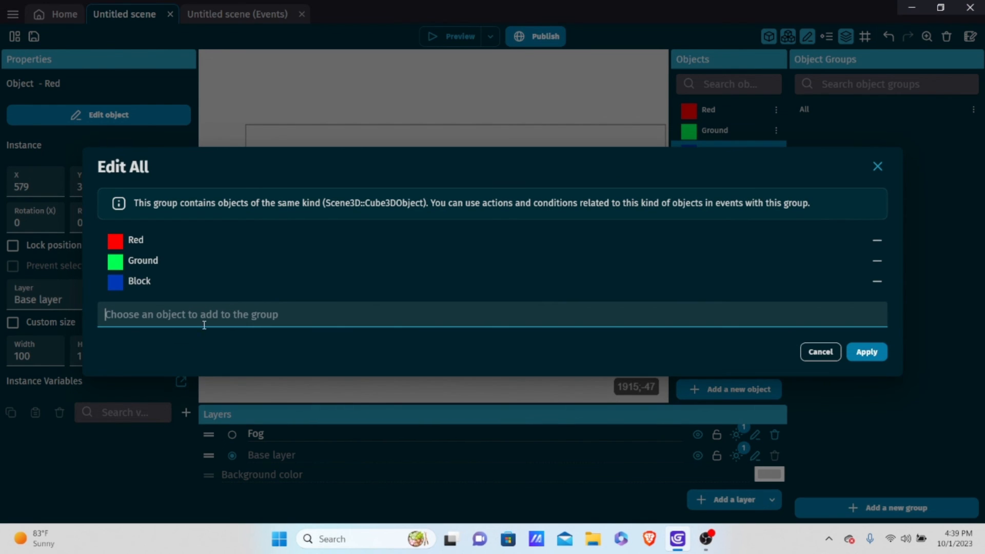
left_click(593, 341)
left_click(868, 354)
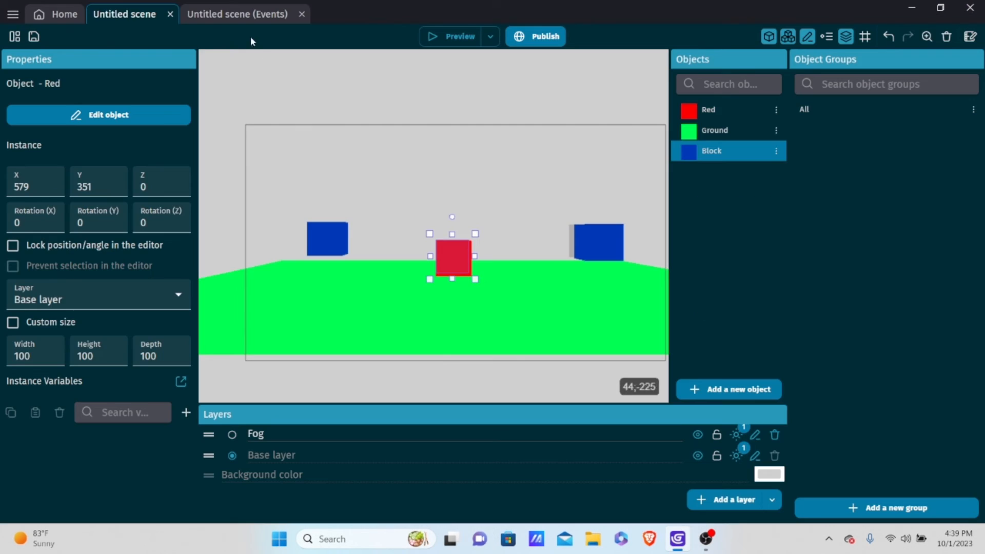
- Add a new event to the scene's events with a Key pressed condition for the Space key
left_click(231, 14)
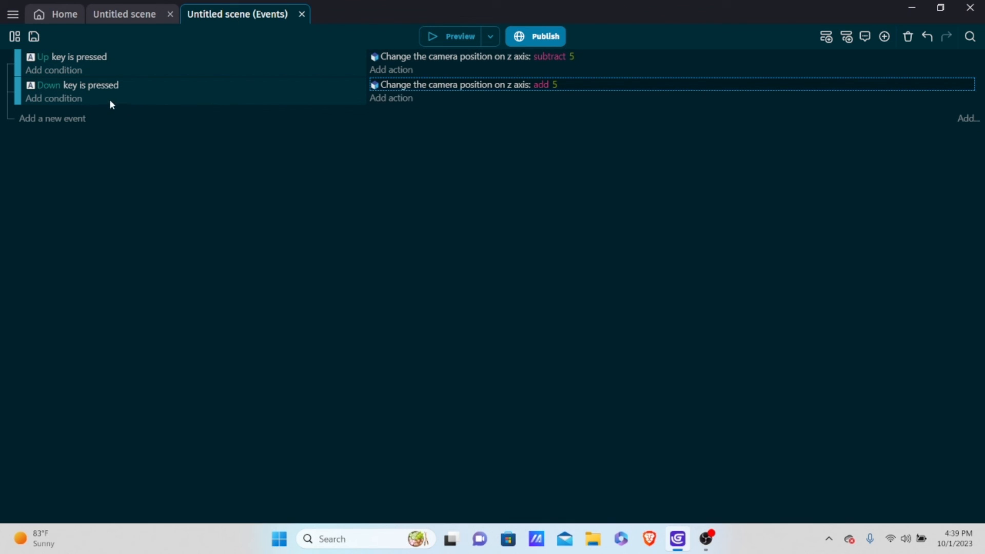
left_click(69, 120)
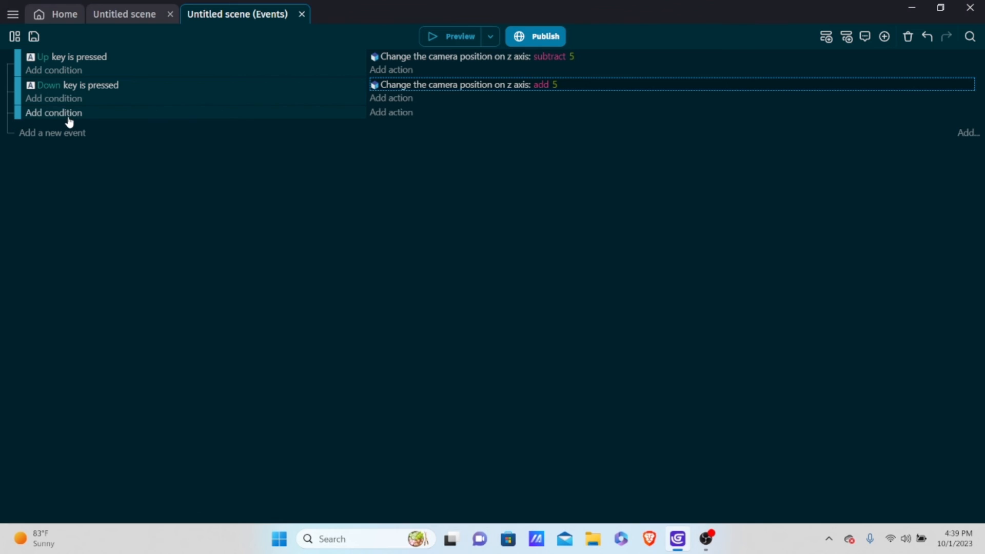
left_click(54, 113)
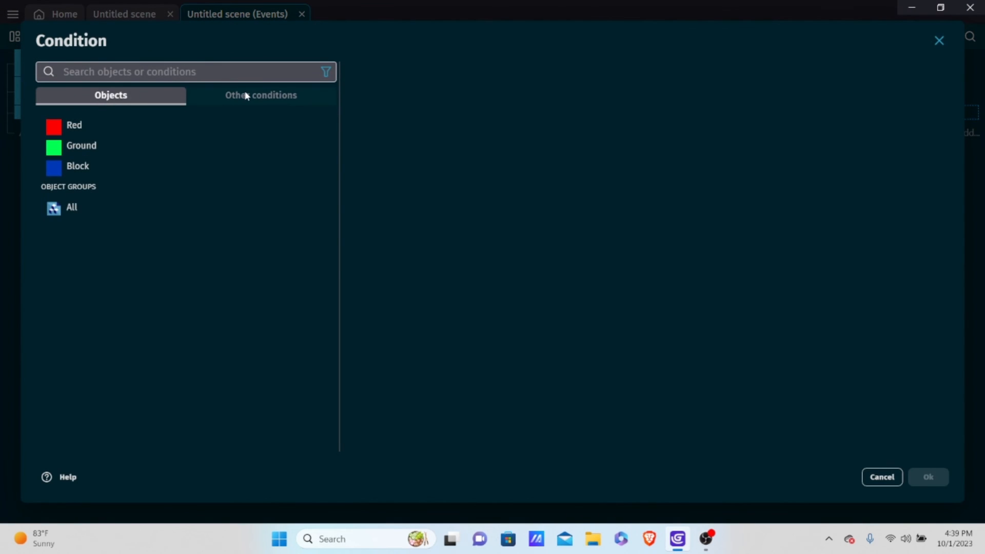
left_click(246, 96)
left_click(138, 97)
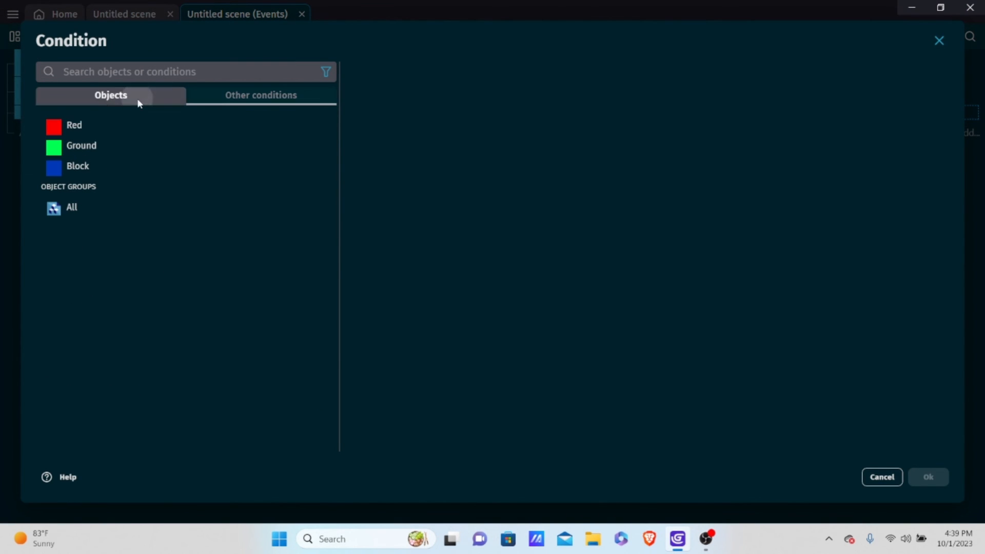
left_click(276, 97)
scroll(118, 287, "down", 3)
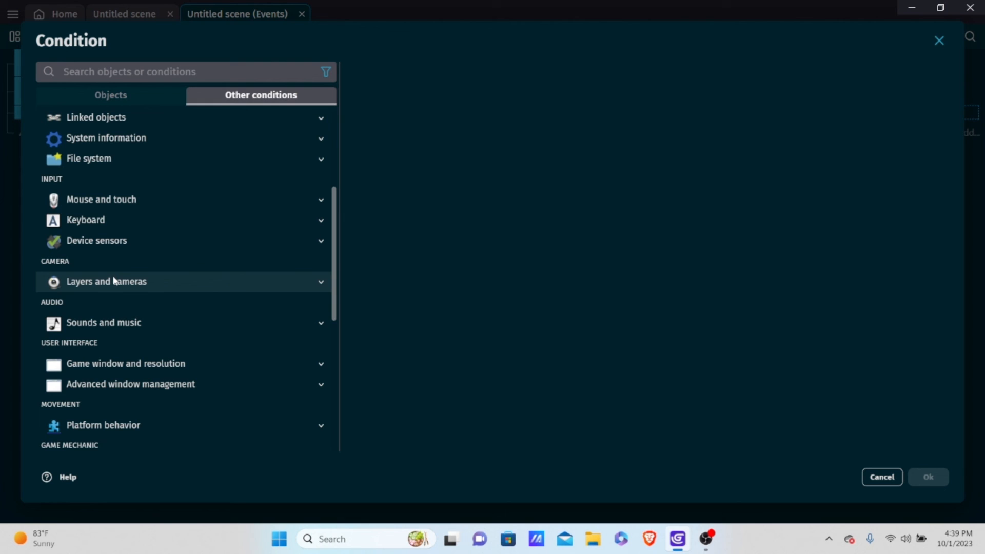
left_click(104, 220)
left_click(132, 323)
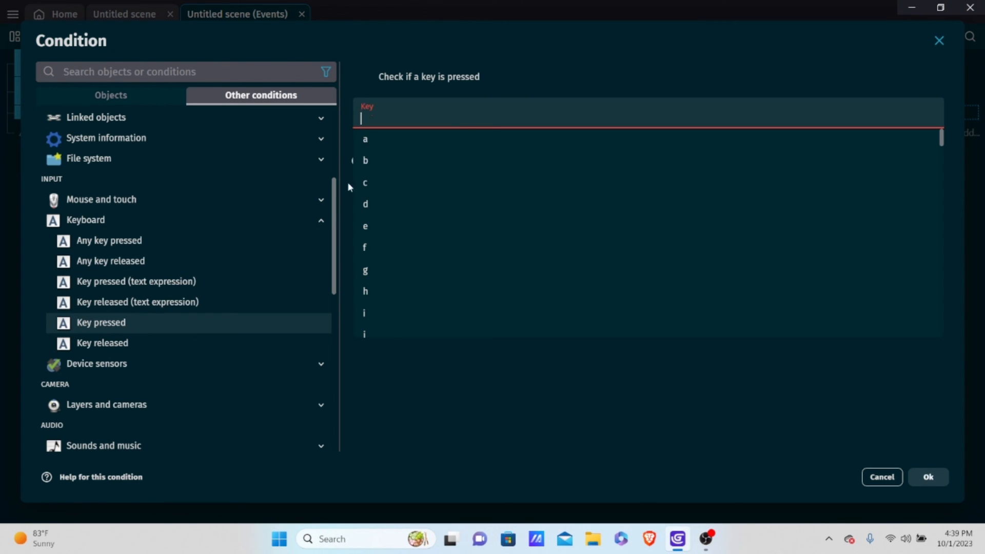
type("space")
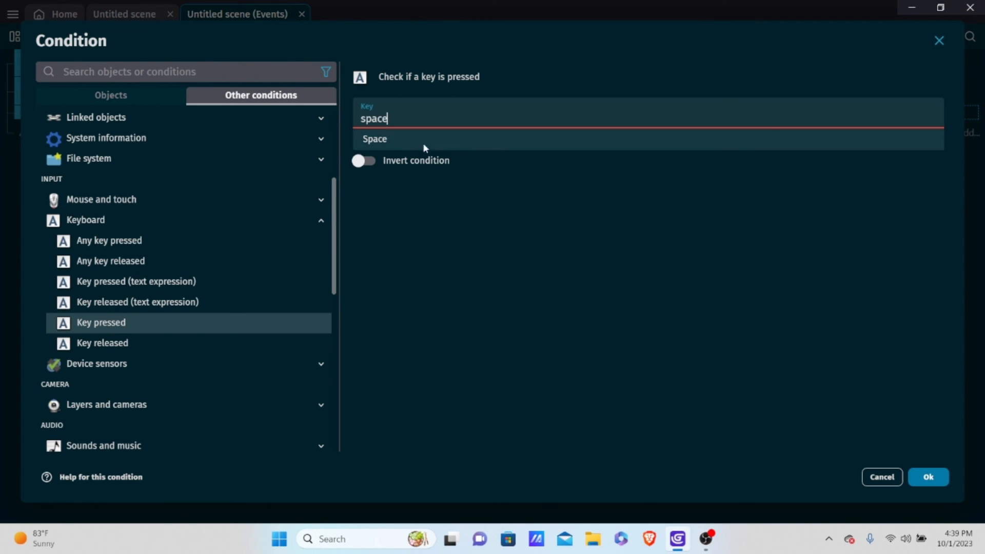
left_click(461, 134)
left_click(925, 476)
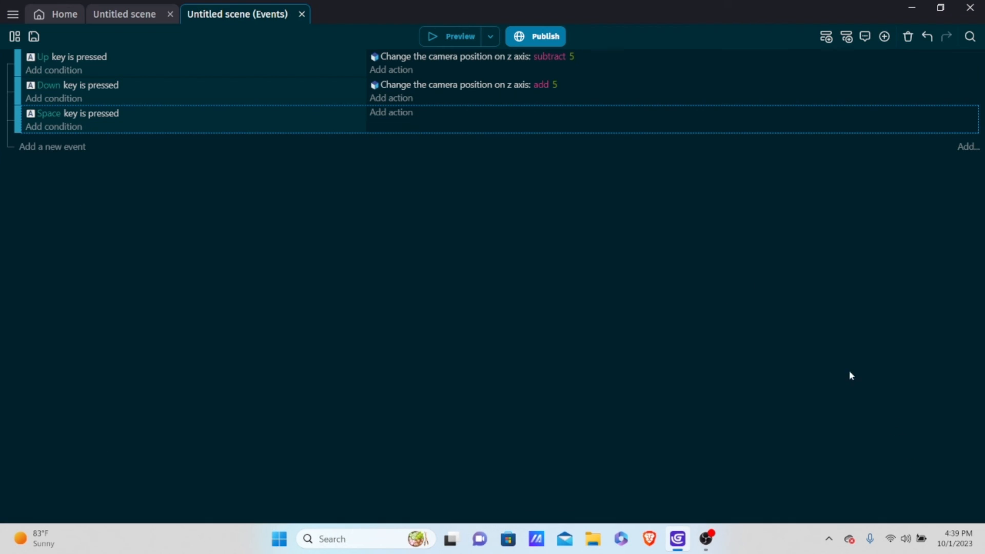
- Give the Space key event an action that moves the All object group to the Fog layer
left_click(385, 119)
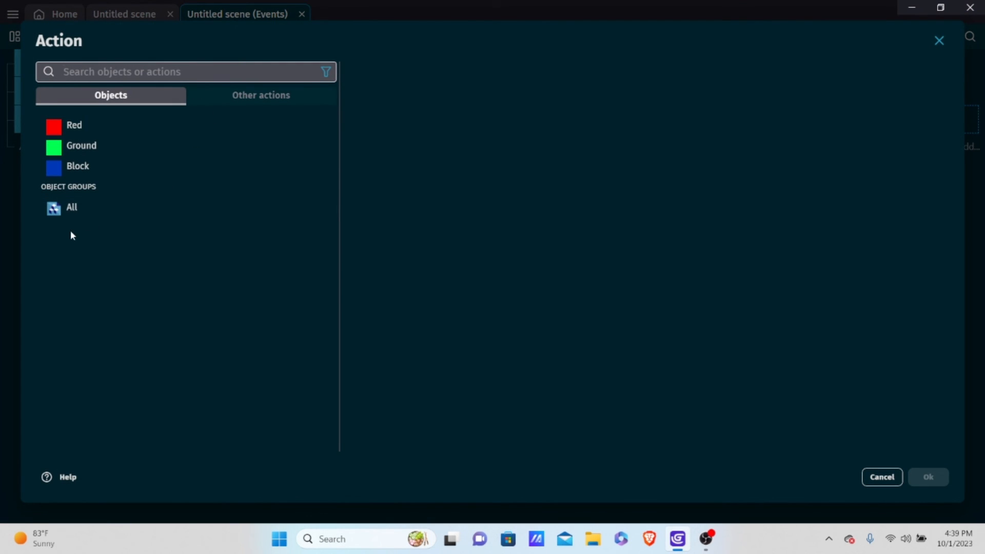
left_click(82, 205)
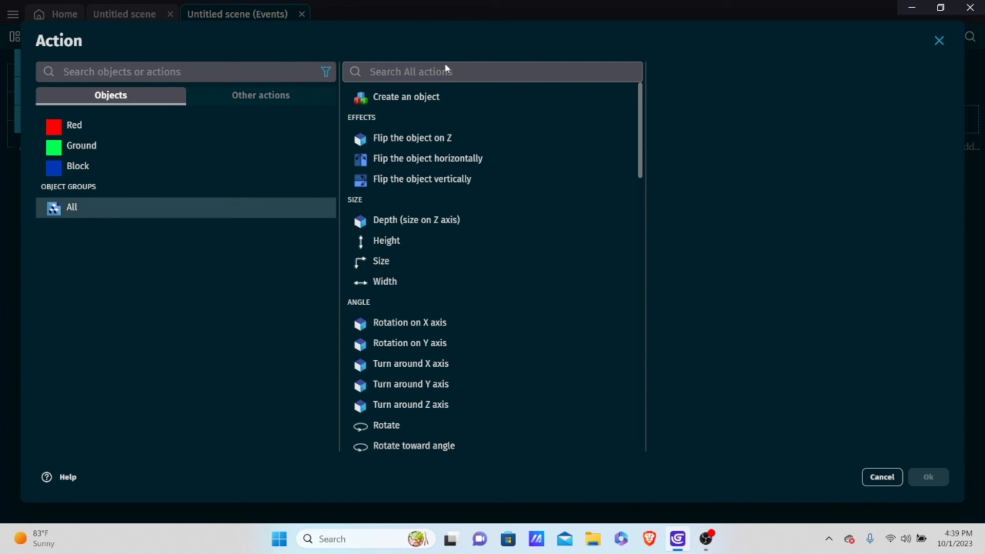
left_click(461, 72)
type("layer")
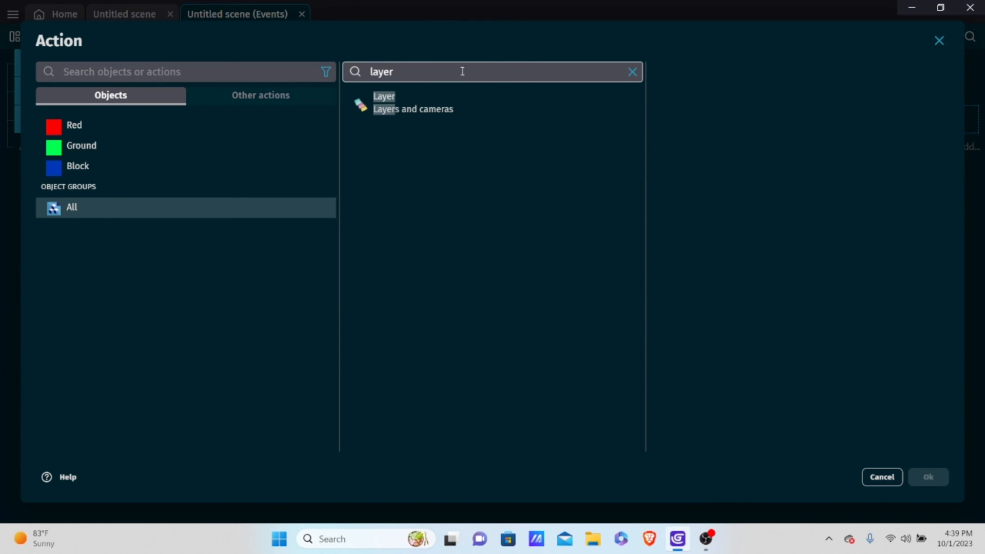
left_click(463, 93)
left_click(728, 120)
left_click(688, 148)
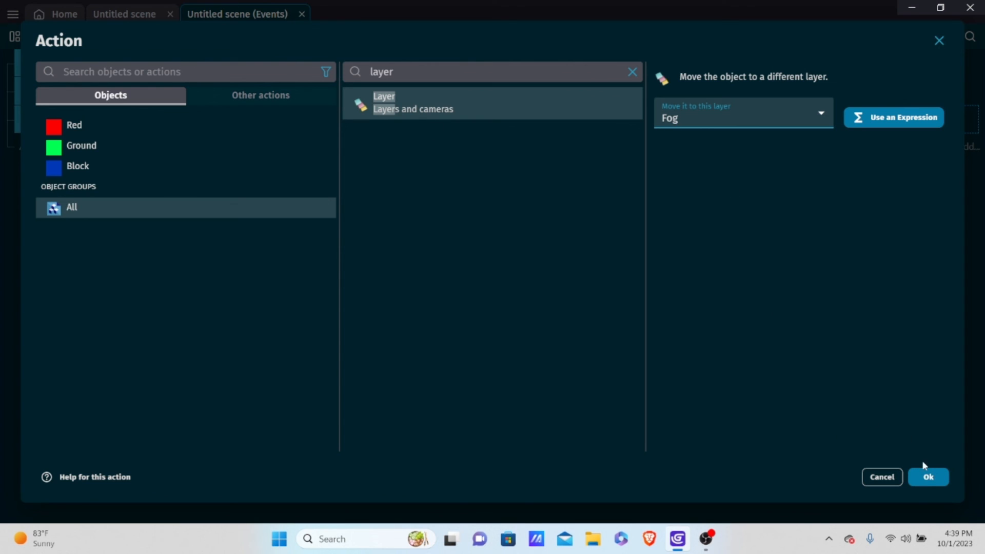
left_click(928, 477)
- Preview the scene, test the Up, Down and Space key events, and close the preview
left_click(452, 38)
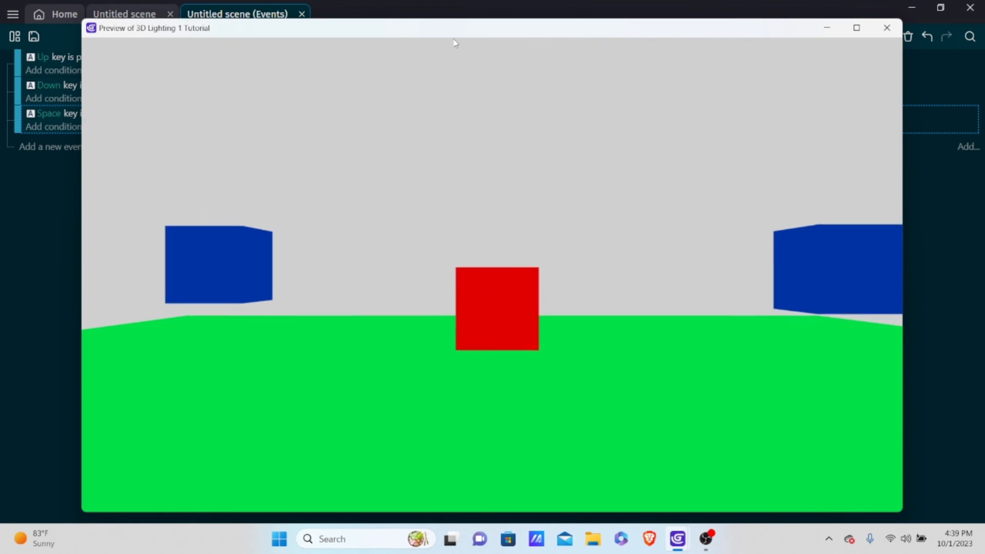
key("Up")
key("Down")
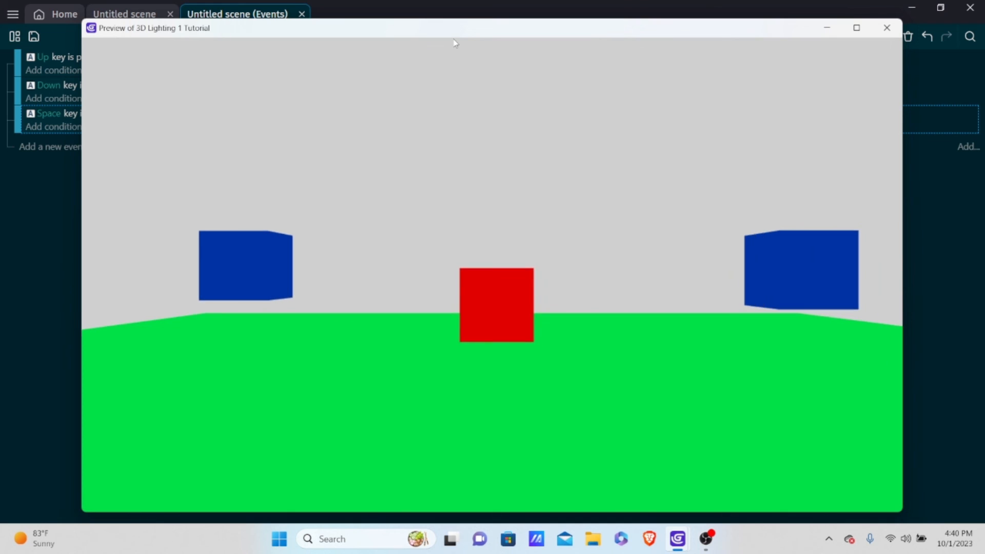
key("space")
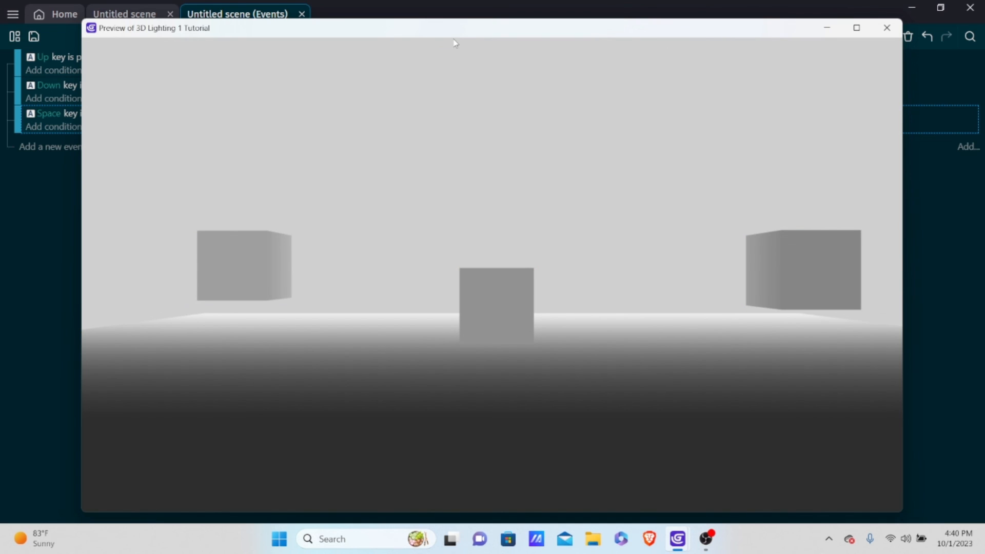
left_click(887, 28)
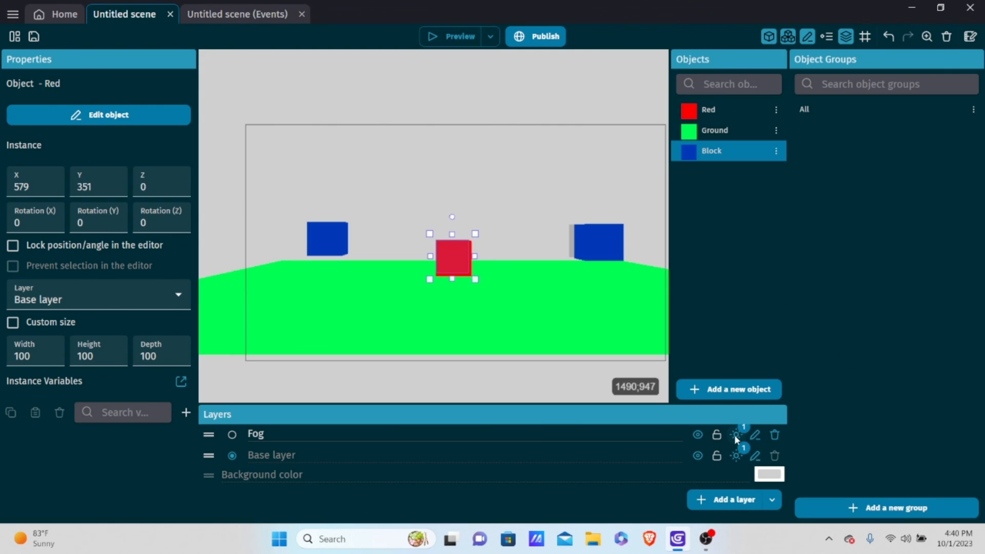
- Add a second 3D effect of type Ambient light to the Fog layer and apply it
left_click(735, 435)
left_click(747, 436)
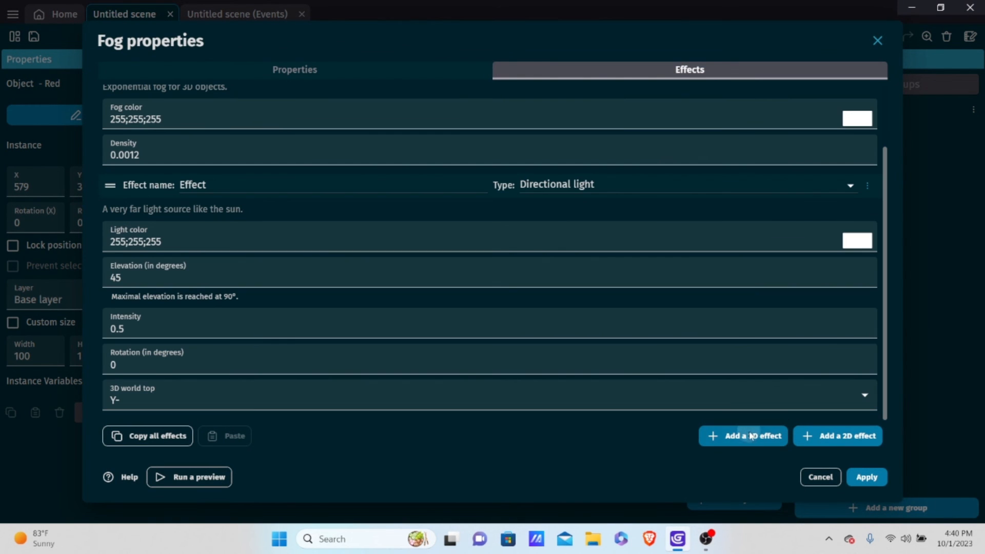
left_click(583, 185)
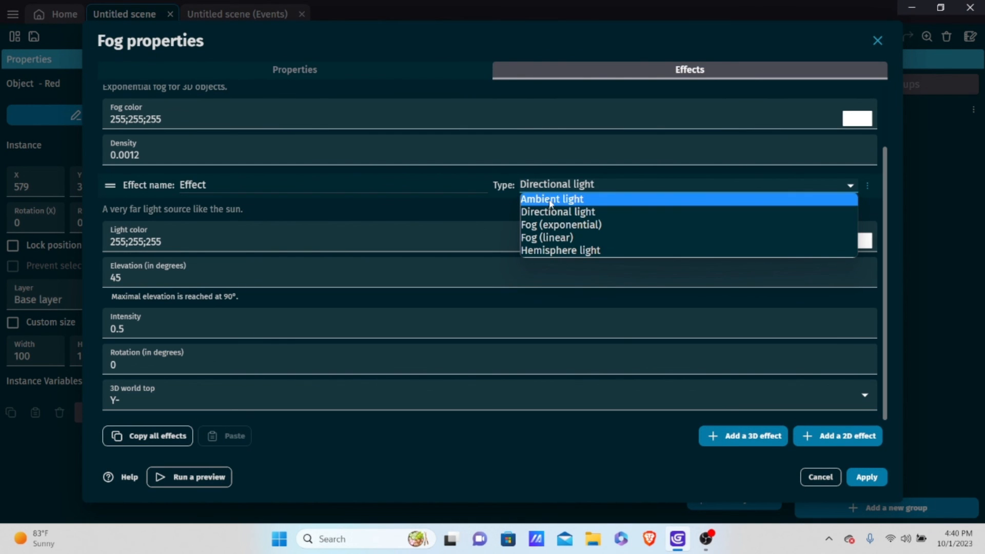
left_click(553, 201)
left_click(866, 477)
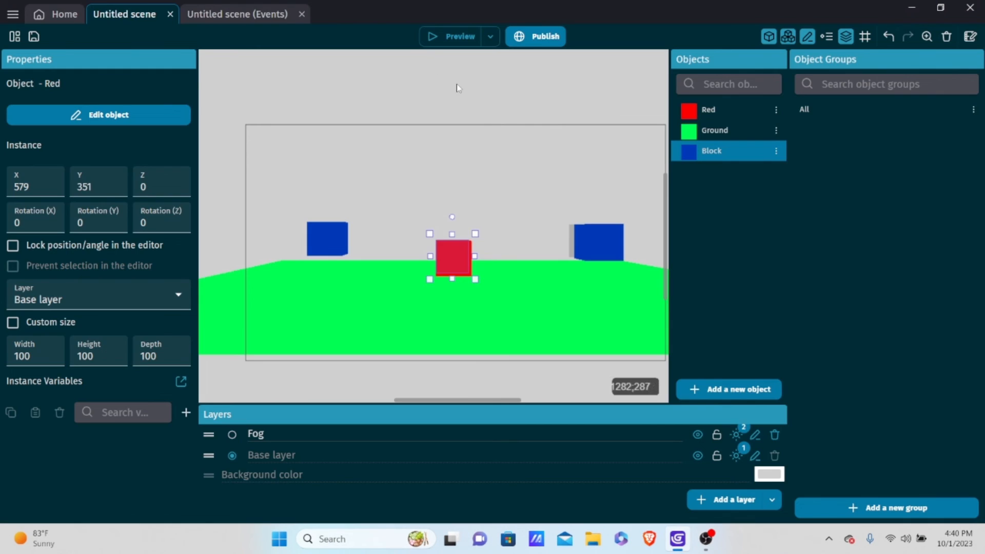
- Preview the scene with the Fog layer's ambient light and close the preview
left_click(425, 30)
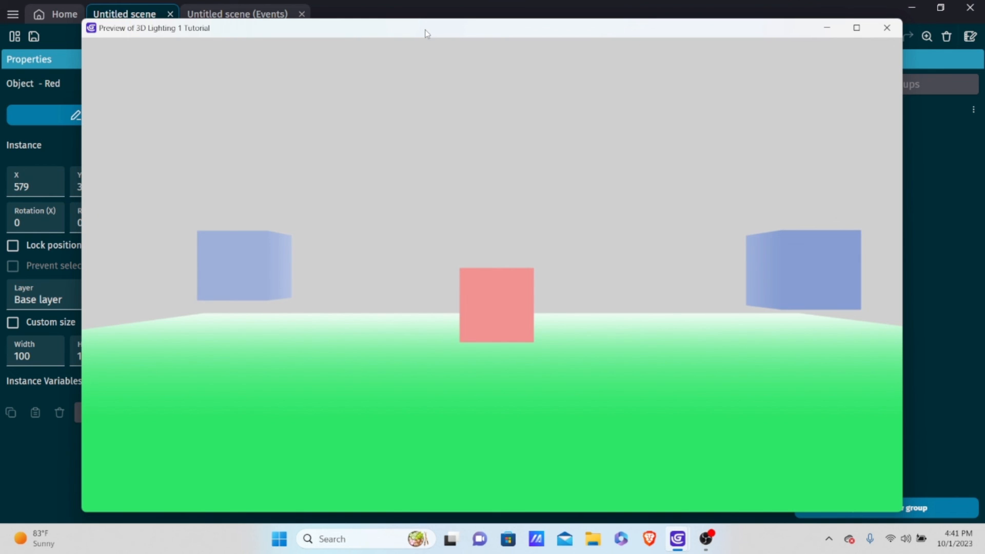
left_click(890, 30)
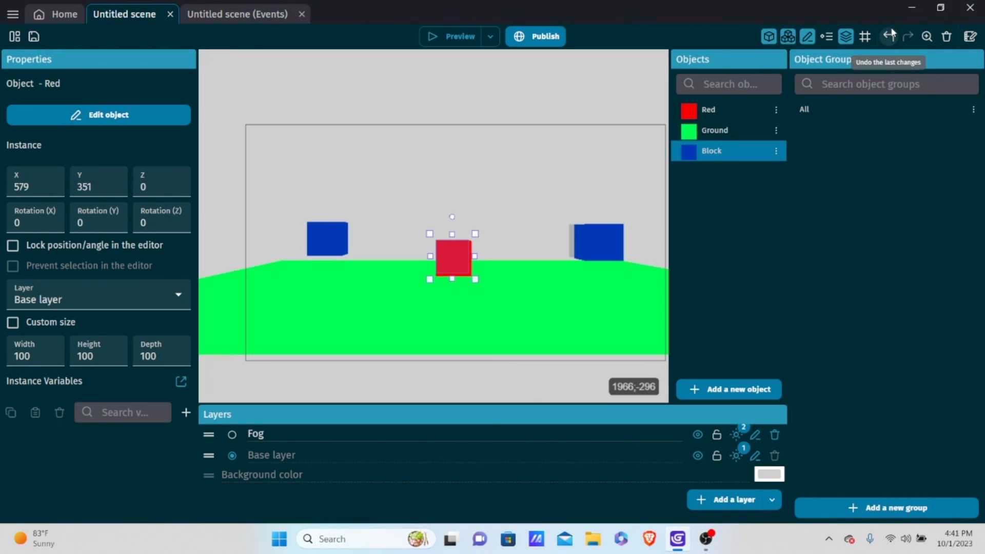